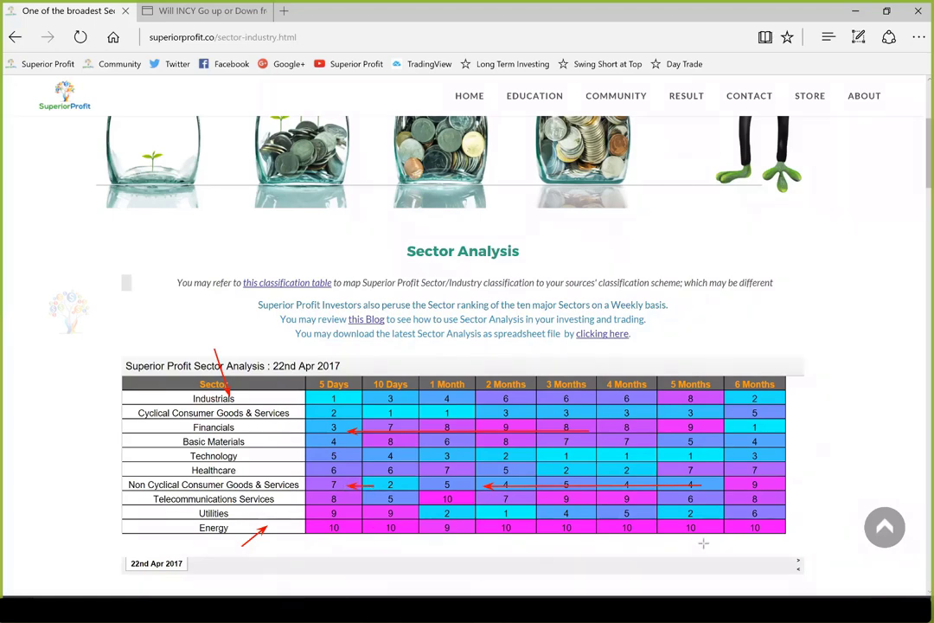
Mark the Energy and Cyclical Consumer Goods & Services rankings from 5 Months to 5 Days with arrows, and clear the annotations.
drag(715, 539, 450, 540)
drag(354, 540, 339, 536)
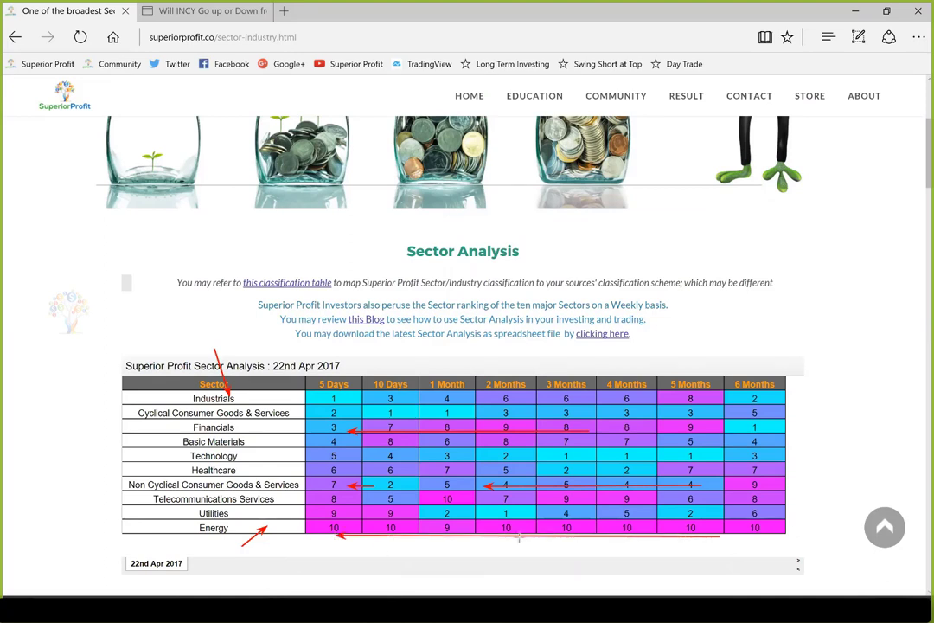
drag(673, 417, 328, 420)
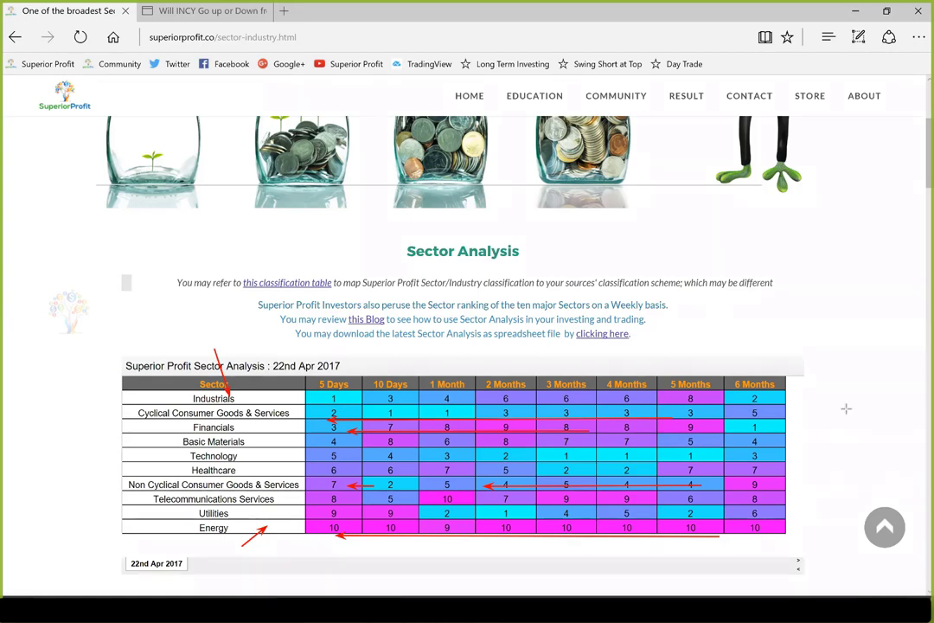
key(e)
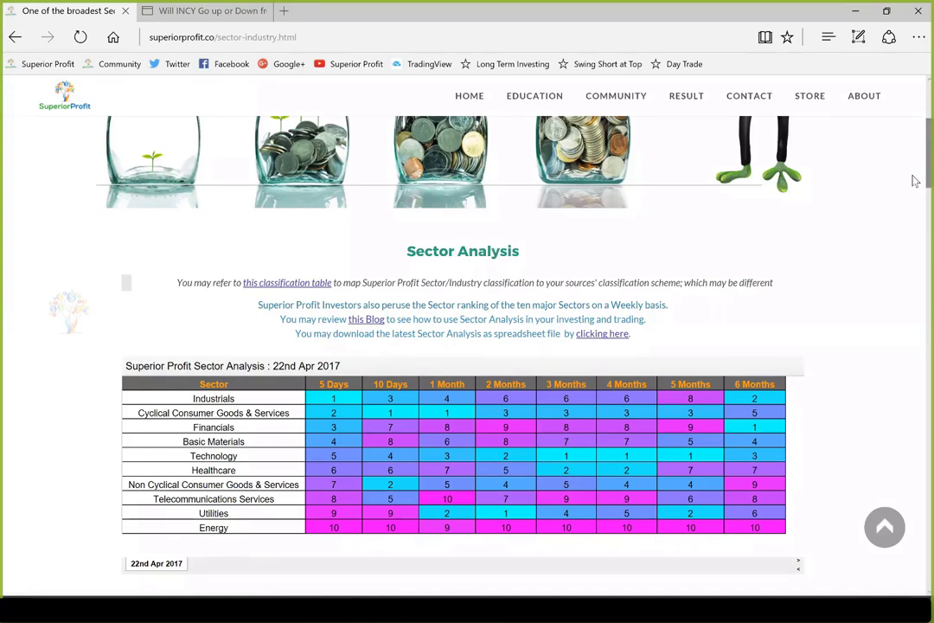
Point arrows at the Industry, 5 Days, 10 Days and 6 Months headers and Auto Parts' 5-day rank in the Industry Analysis table, and clear them.
scroll(912, 234, down, 6)
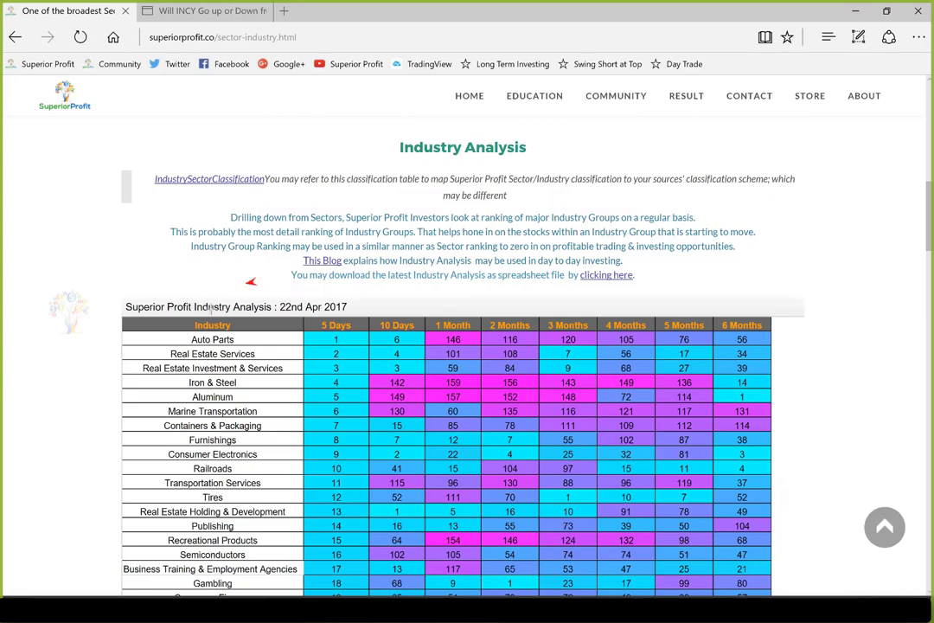
drag(251, 282, 200, 320)
drag(370, 292, 347, 311)
drag(426, 287, 397, 317)
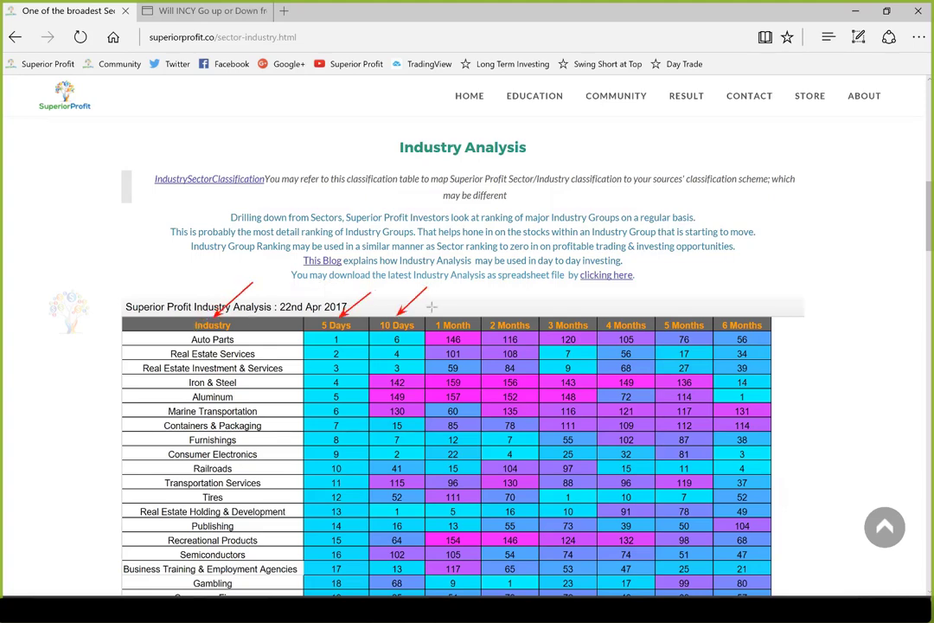
drag(746, 325, 749, 321)
drag(278, 335, 317, 340)
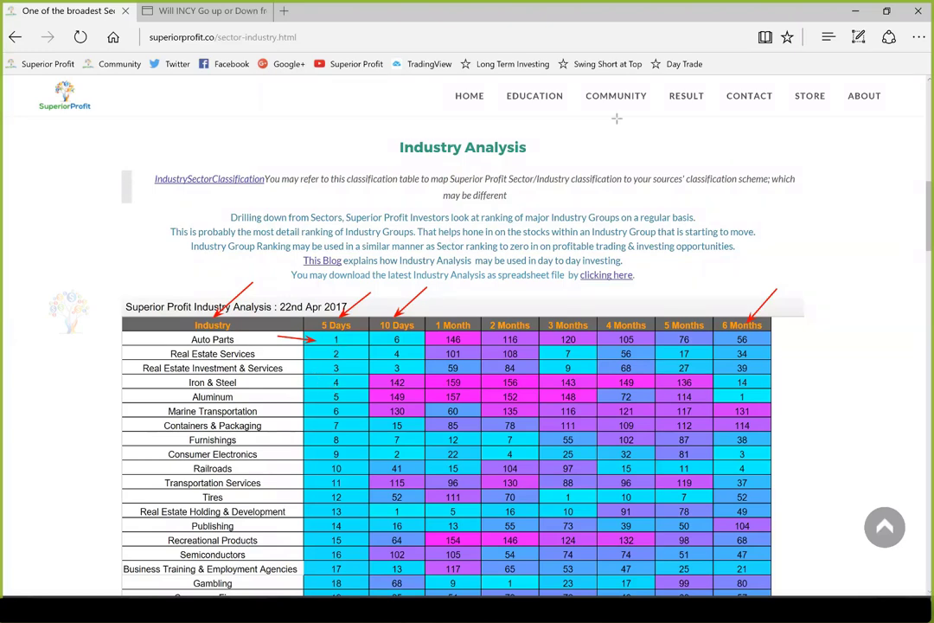
key(e)
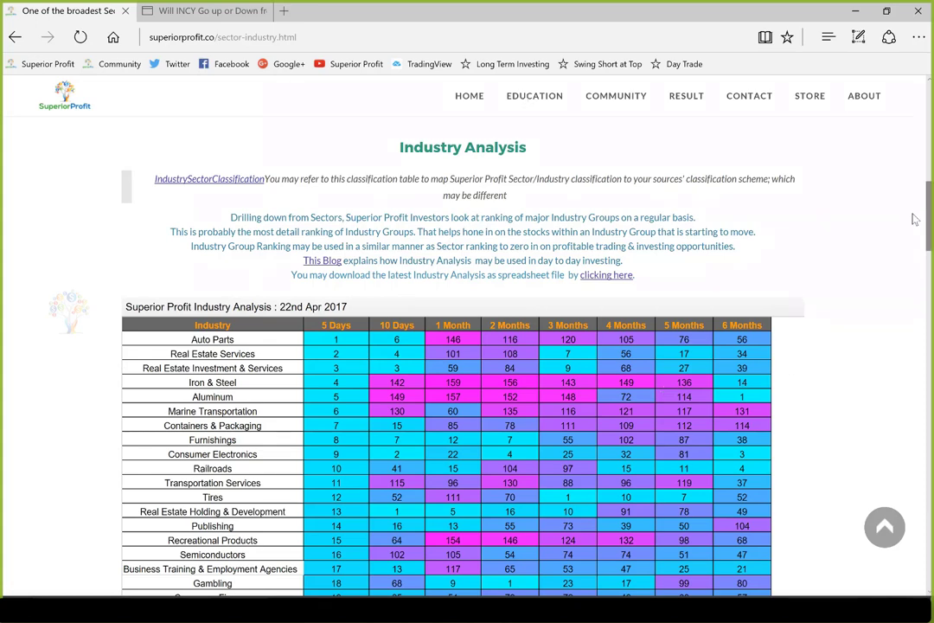
Trace the Home Construction rankings from 6 Months to 5 Days with arrows in the Industry Analysis table, and clear the annotations.
scroll(915, 240, down, 2)
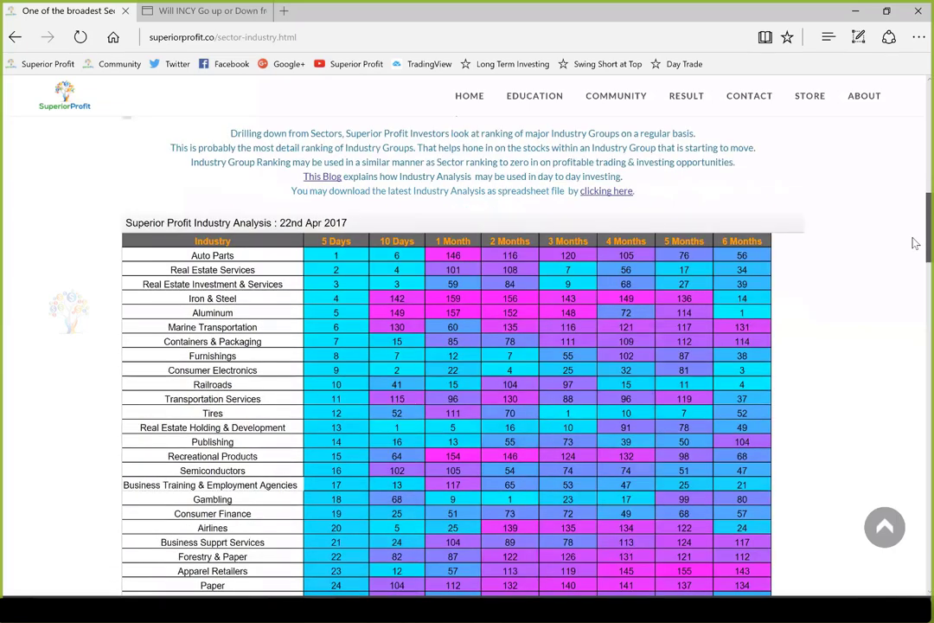
scroll(916, 244, down, 5)
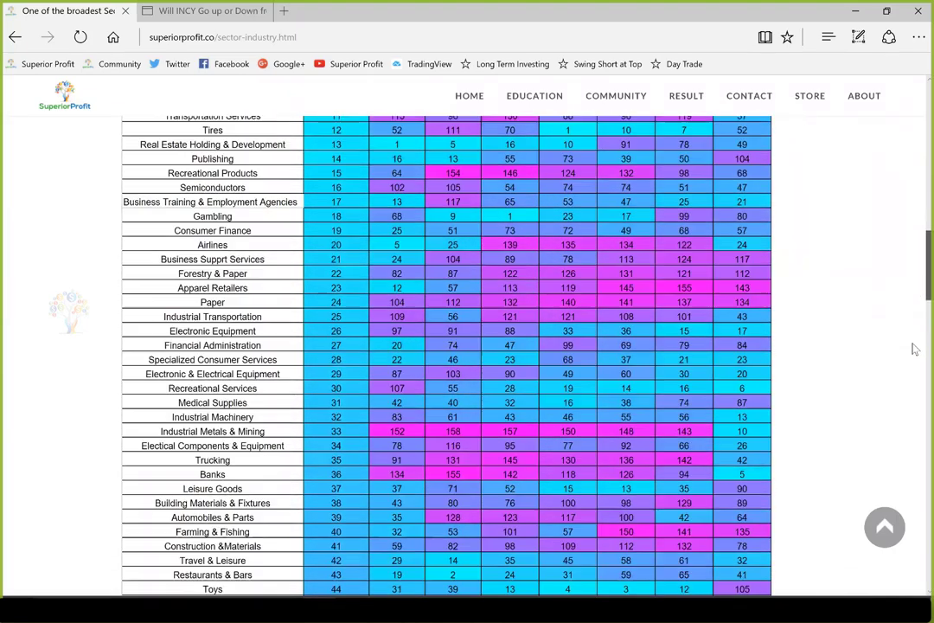
scroll(915, 404, down, 20)
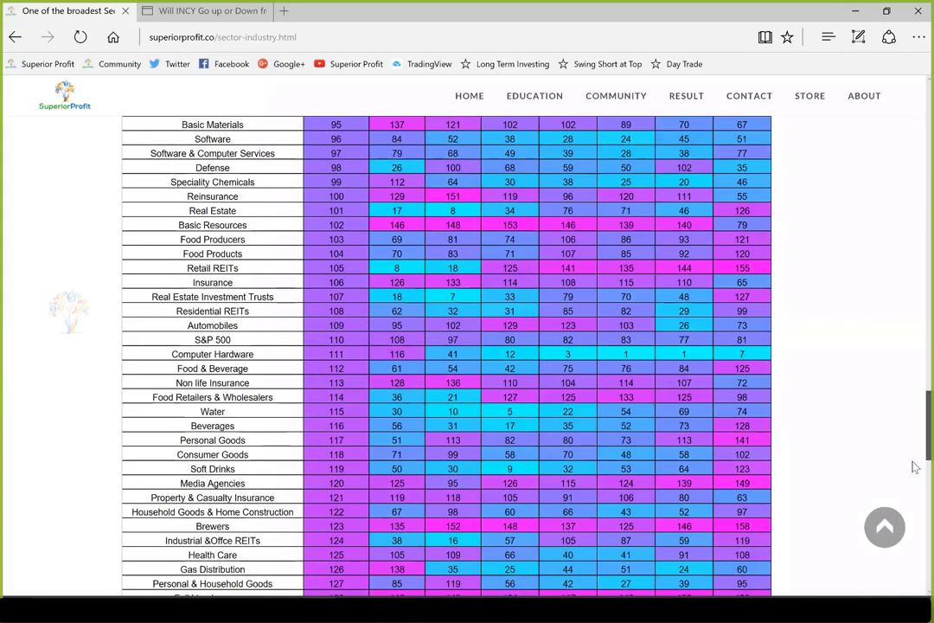
scroll(915, 468, down, 5)
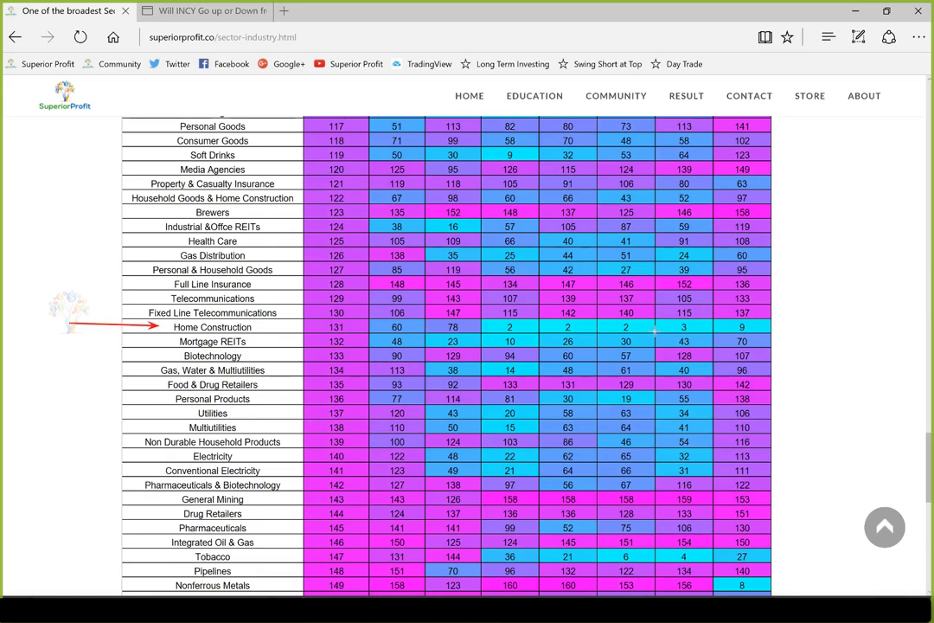
drag(743, 332, 482, 332)
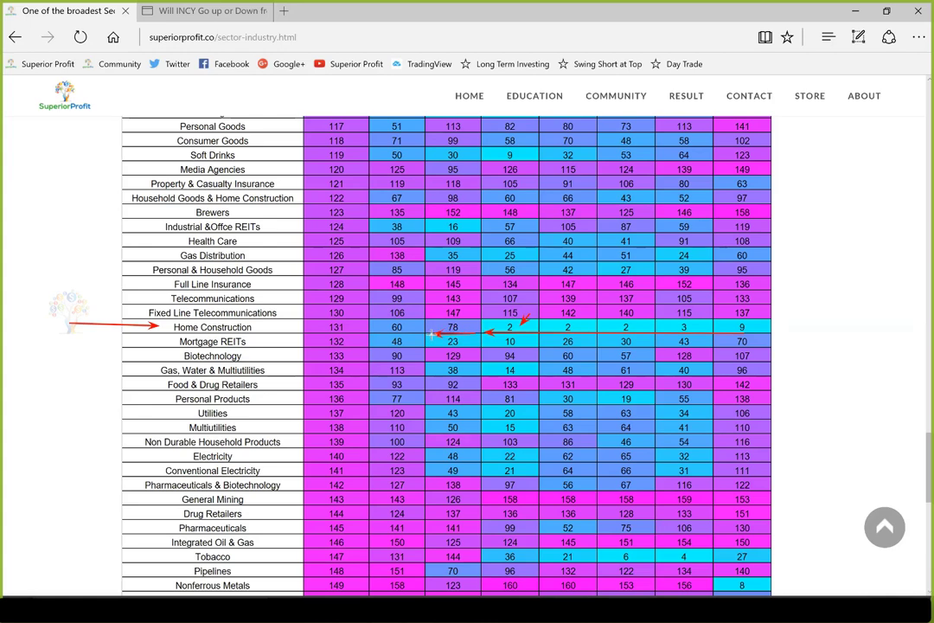
drag(431, 334, 349, 330)
drag(686, 322, 361, 323)
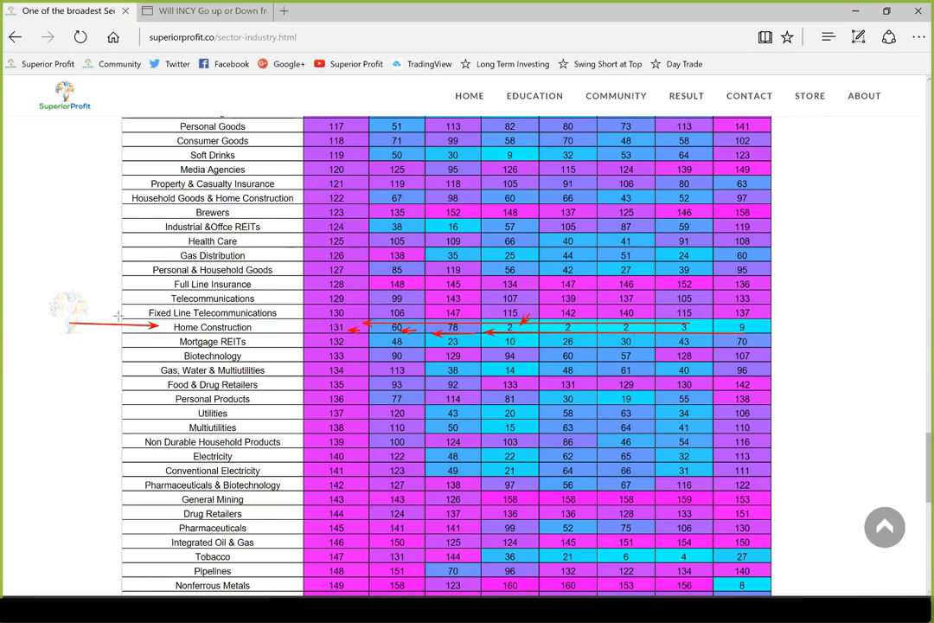
drag(113, 314, 135, 320)
key(Escape)
Find "biotech" on the page and trace the Pharmaceuticals & Biotechnology rankings from 6 Months to 5 Days with arrows.
key(ctrl+f)
text(bio)
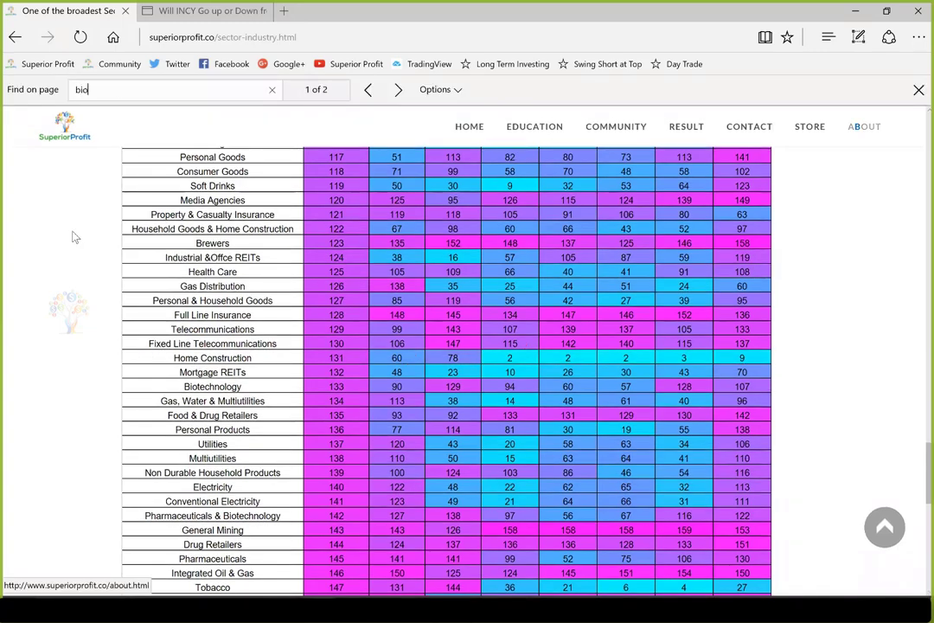
text(tech)
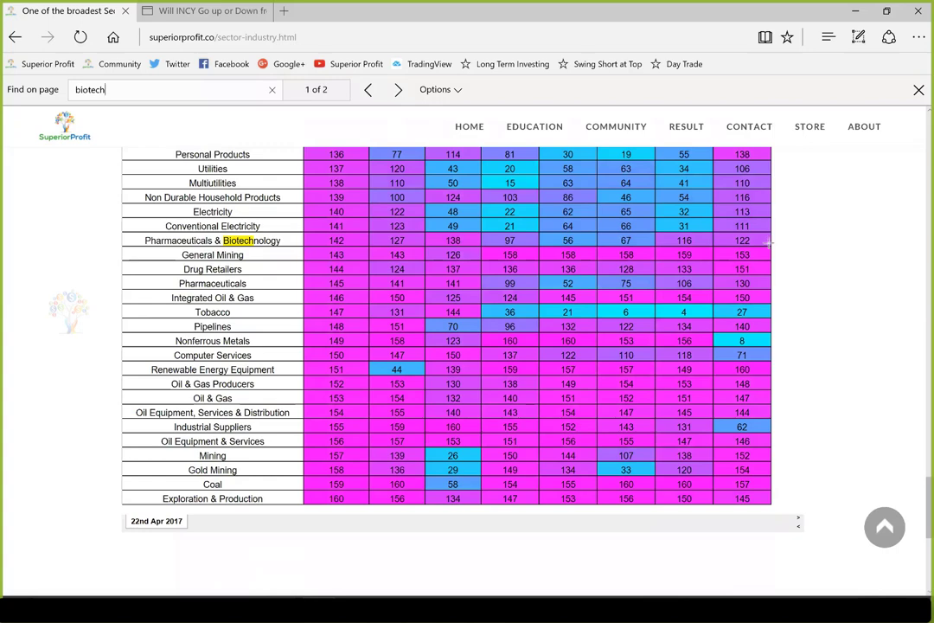
drag(686, 242, 553, 245)
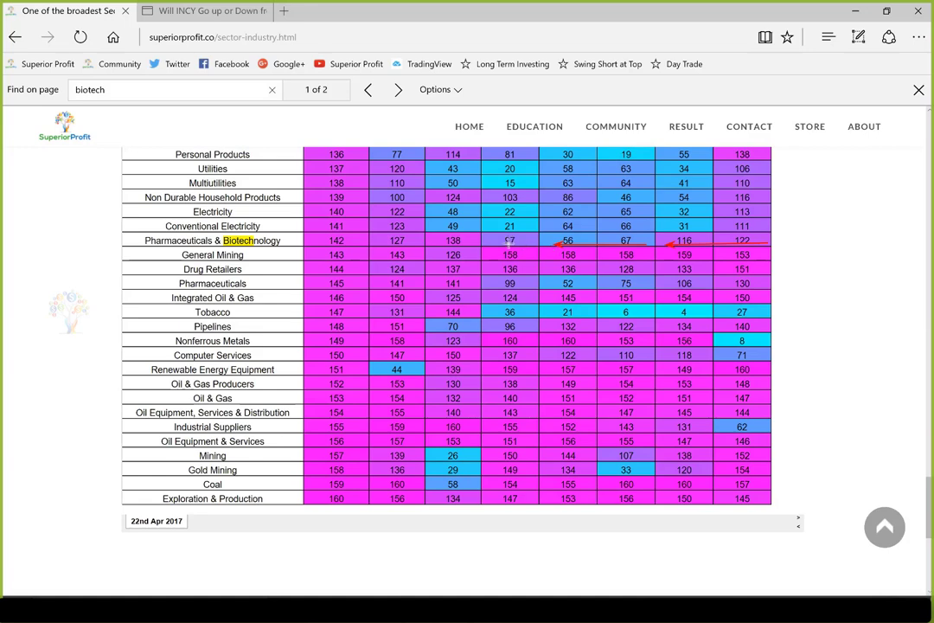
drag(517, 246, 351, 245)
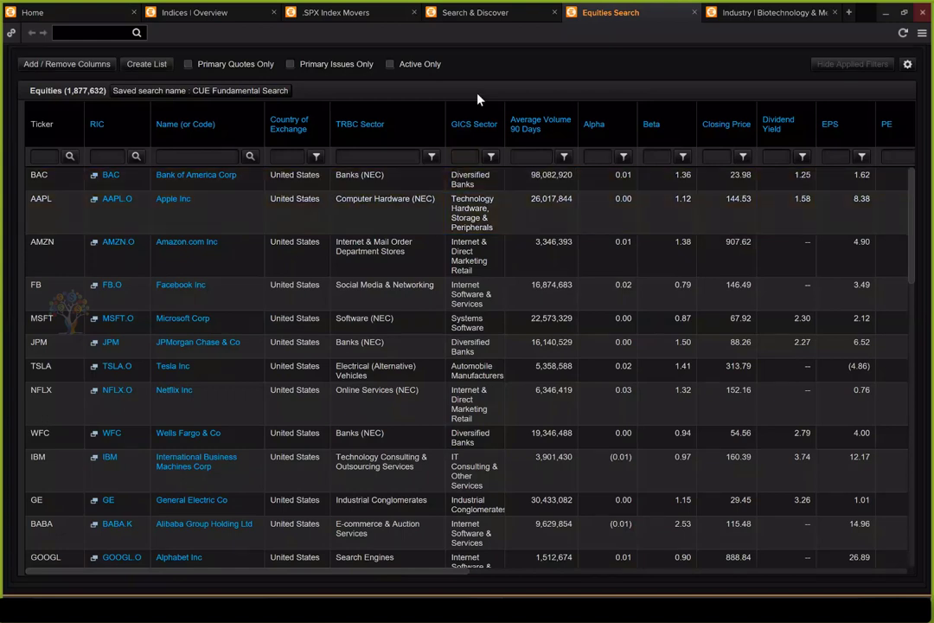
Filter the equities search by Country of Exchange to United States.
click(316, 155)
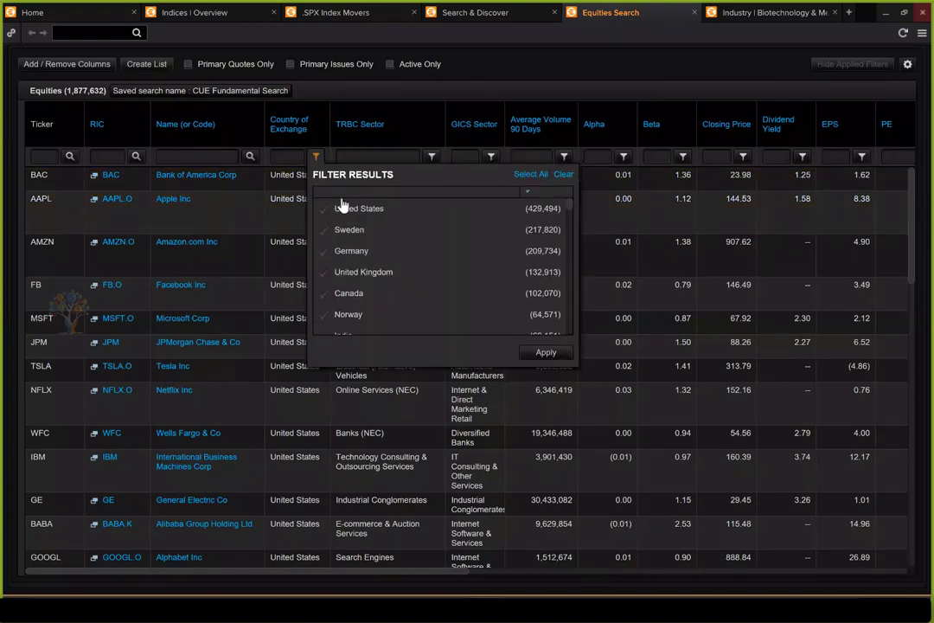
click(330, 212)
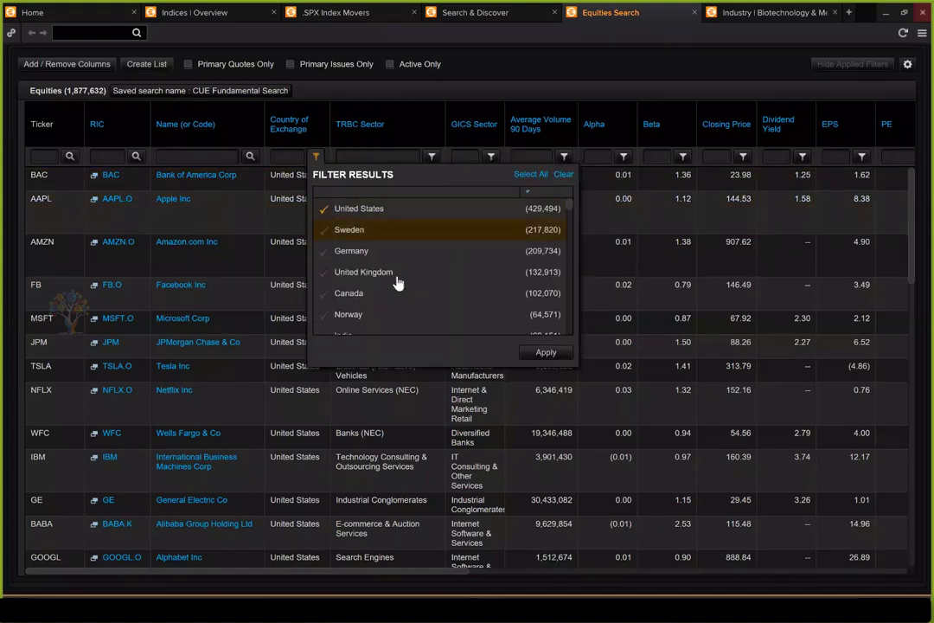
click(546, 352)
Search the TRBC Sector filter for "biotech" and limit the equities to Biotechnology & Medical Research (NEC).
click(432, 155)
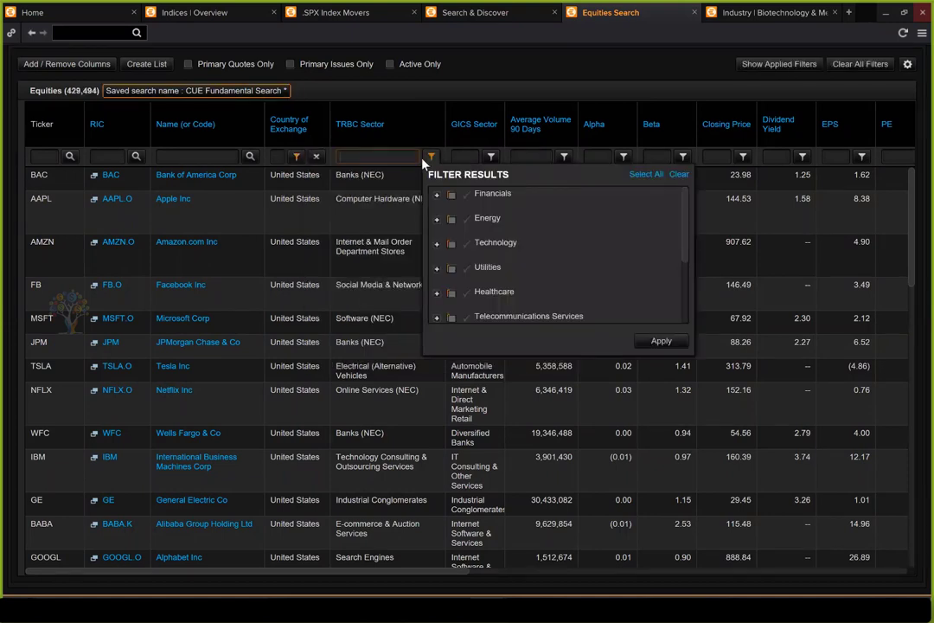
text(biotech)
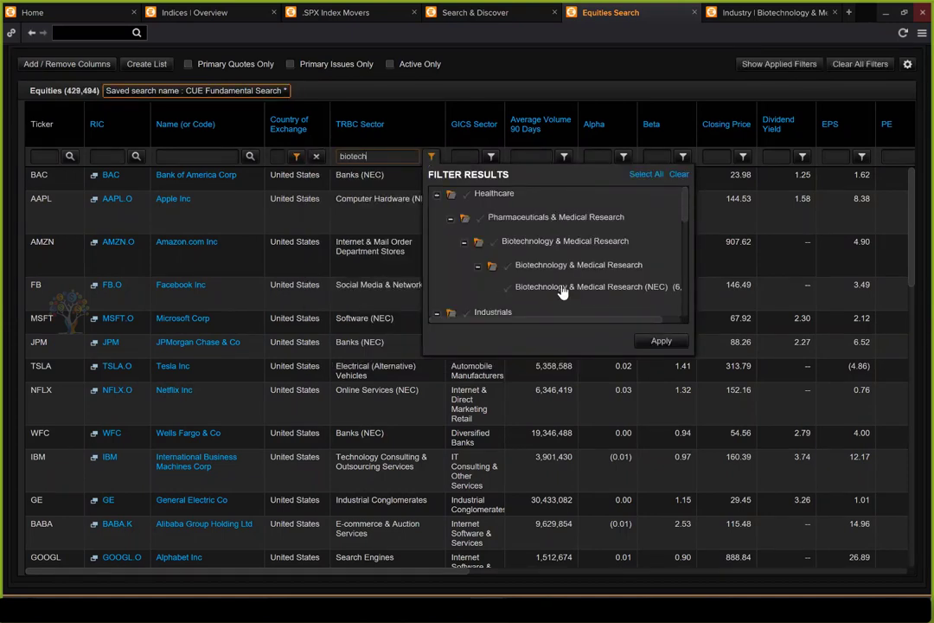
click(562, 292)
click(661, 340)
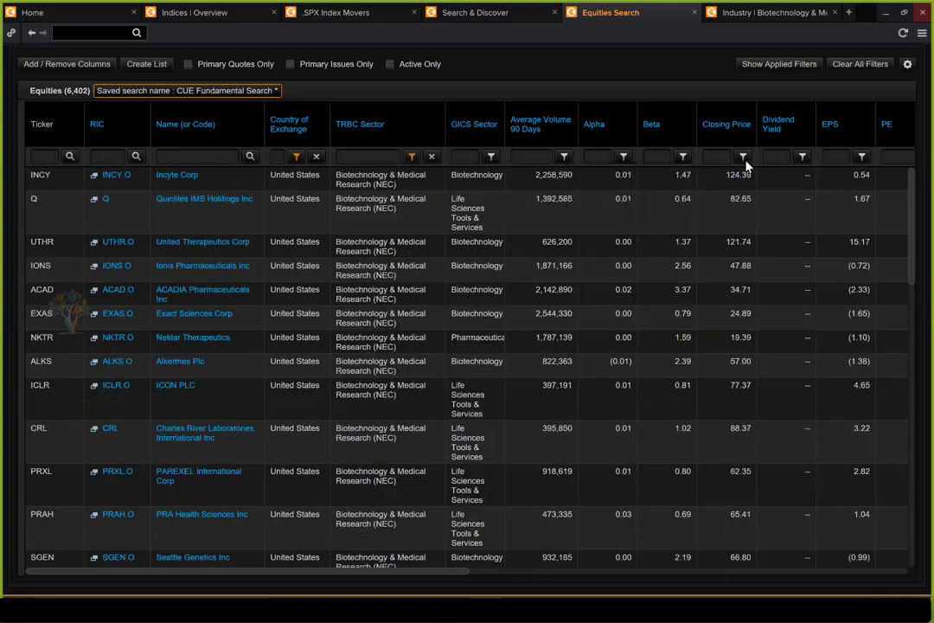
Filter the equities to a Closing Price greater than 5.00.
click(743, 156)
click(692, 194)
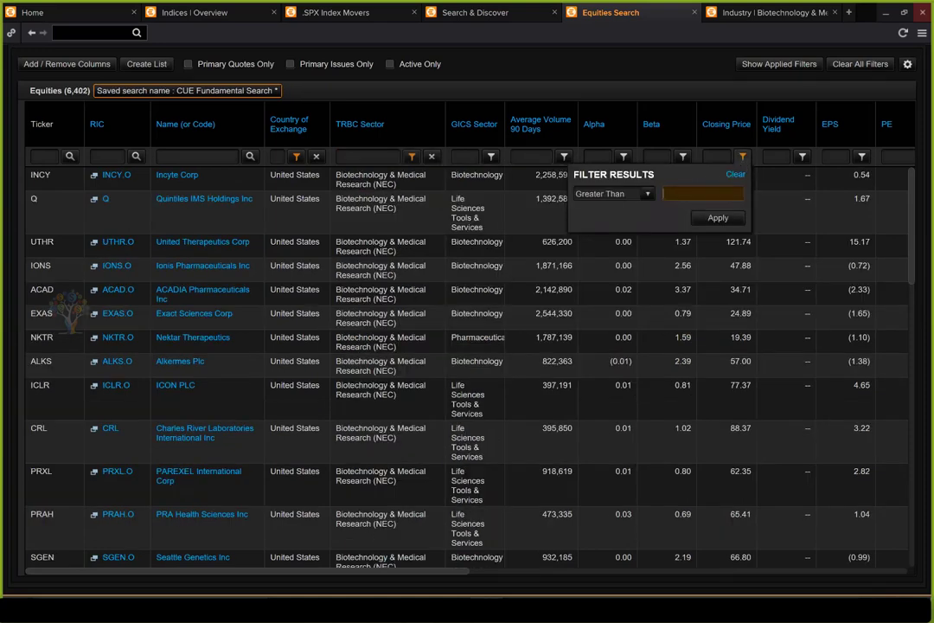
text(5)
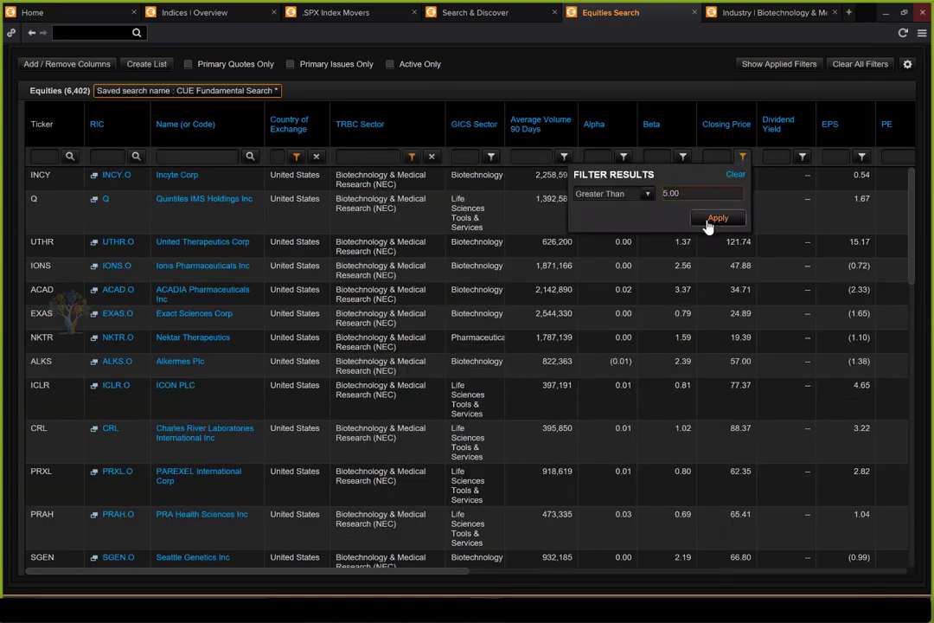
click(716, 218)
Filter the equities to an Average Volume 90 Days greater than 5,000.
click(563, 156)
click(689, 193)
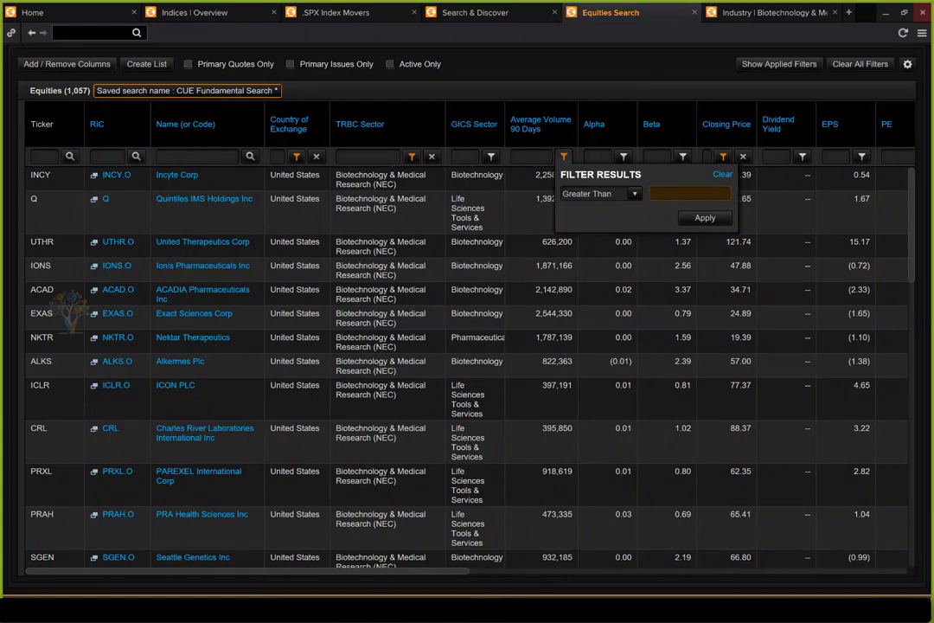
text(5,000)
key(Return)
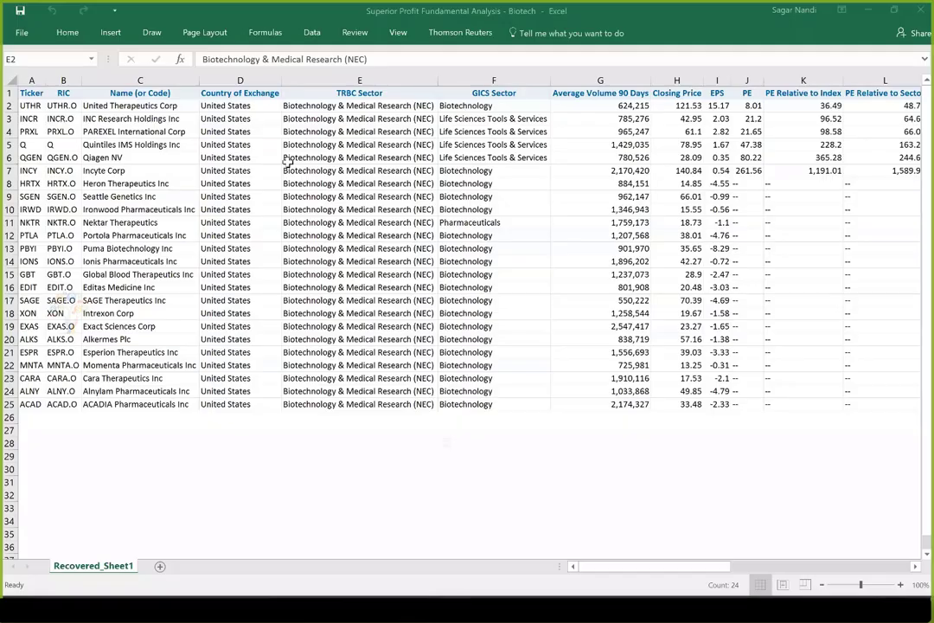
Hide columns C through H, from Name (or Code) to Closing Price, in the biotech fundamental analysis worksheet.
drag(359, 106, 359, 432)
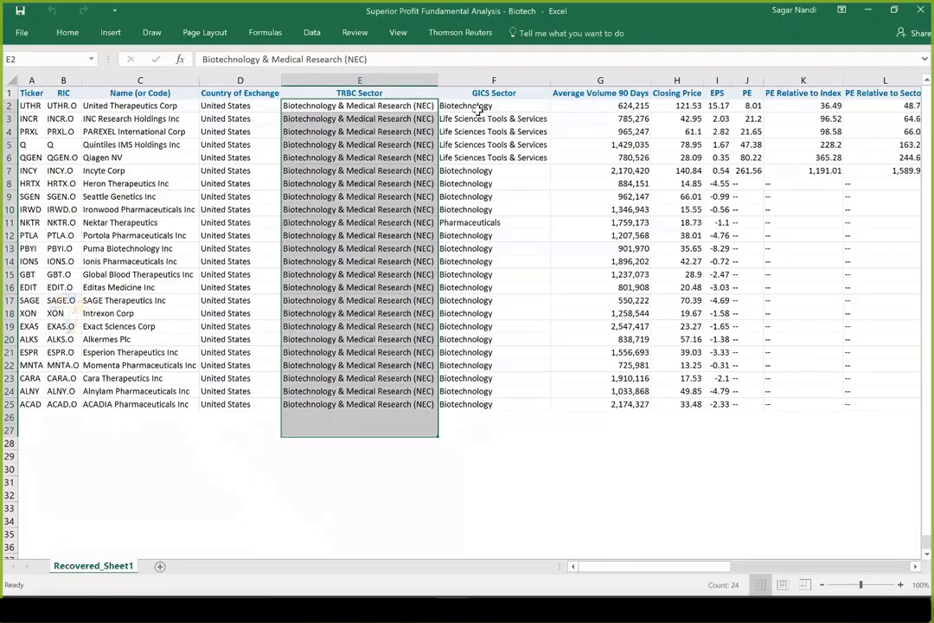
click(124, 93)
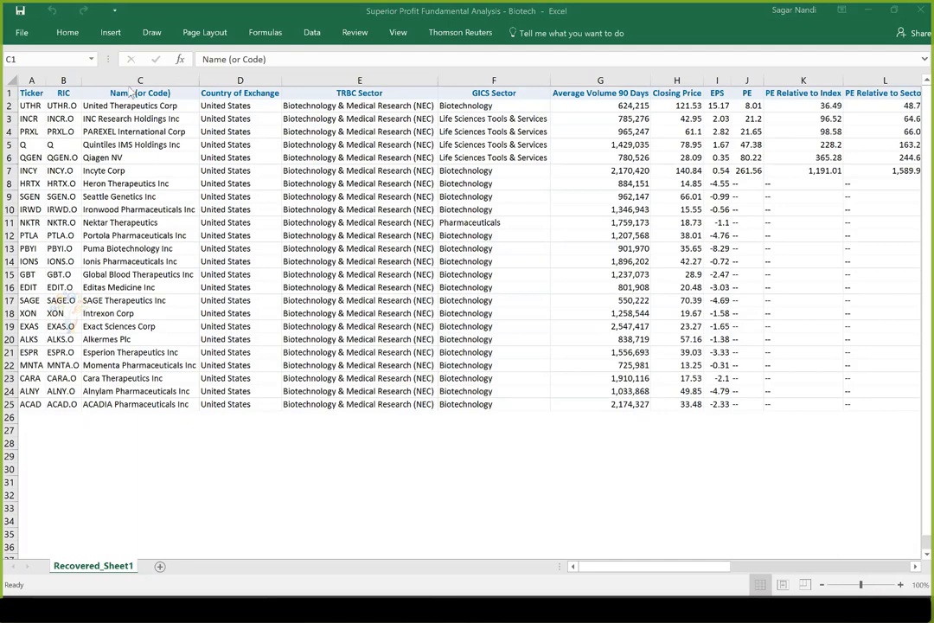
click(53, 68)
key(ctrl+space)
key(shift+Right)
key(shift+Right)
key(shift+Right)
key(shift+Right)
key(shift+Right)
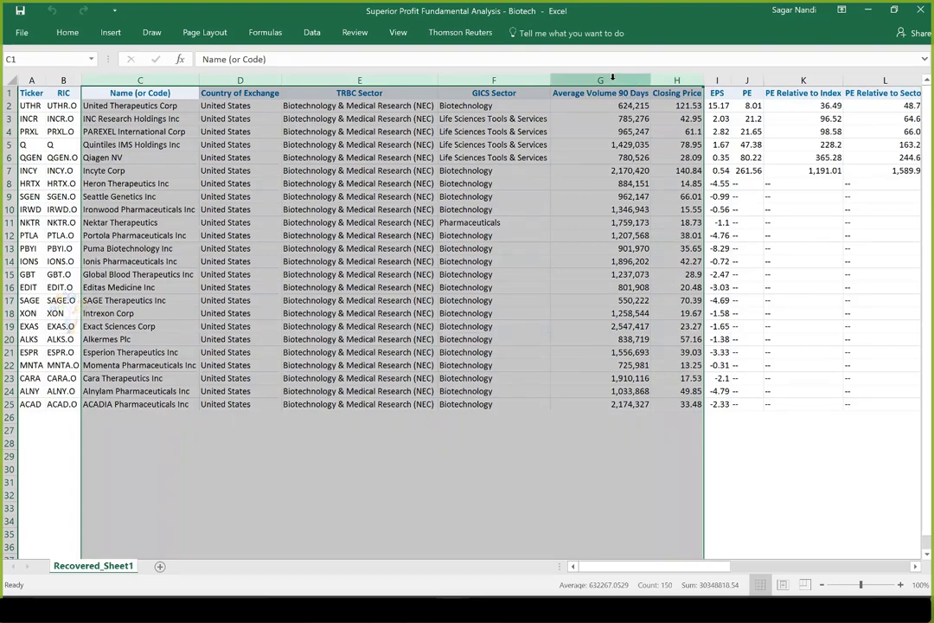
right_click(612, 78)
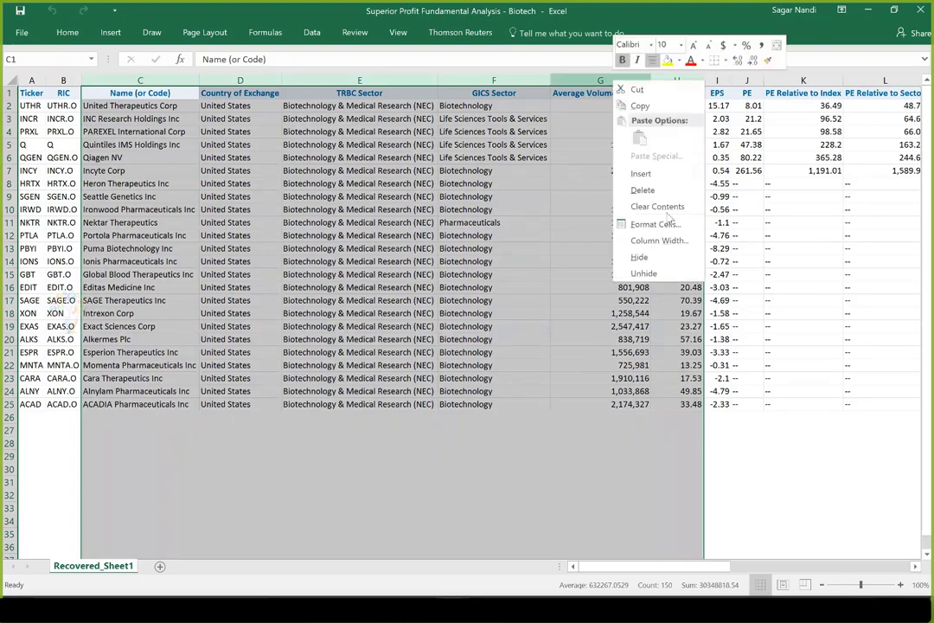
click(664, 256)
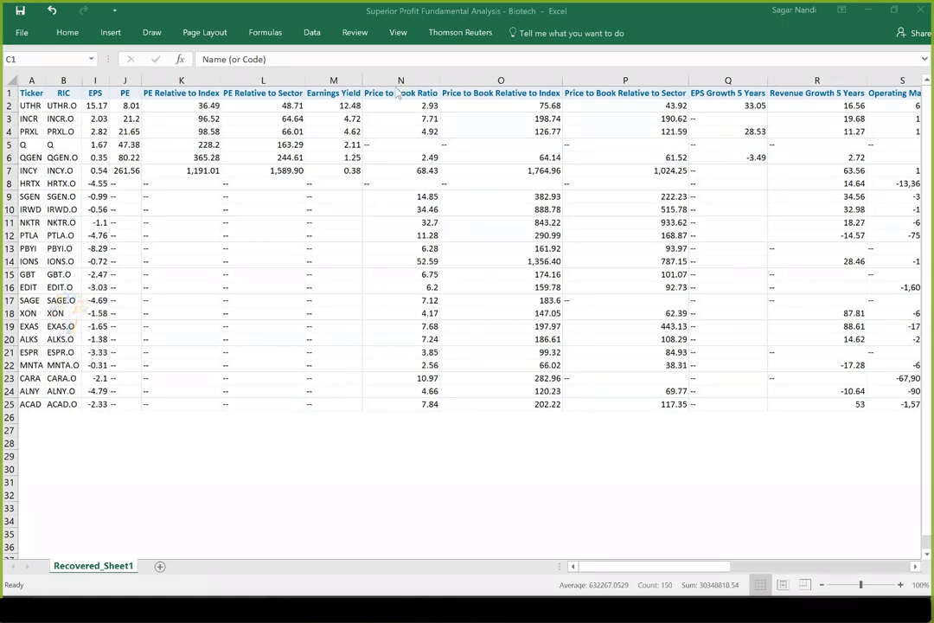
Hide the three price-to-book columns, N through P, in the worksheet.
key(alt+w)
key(f)
key(f)
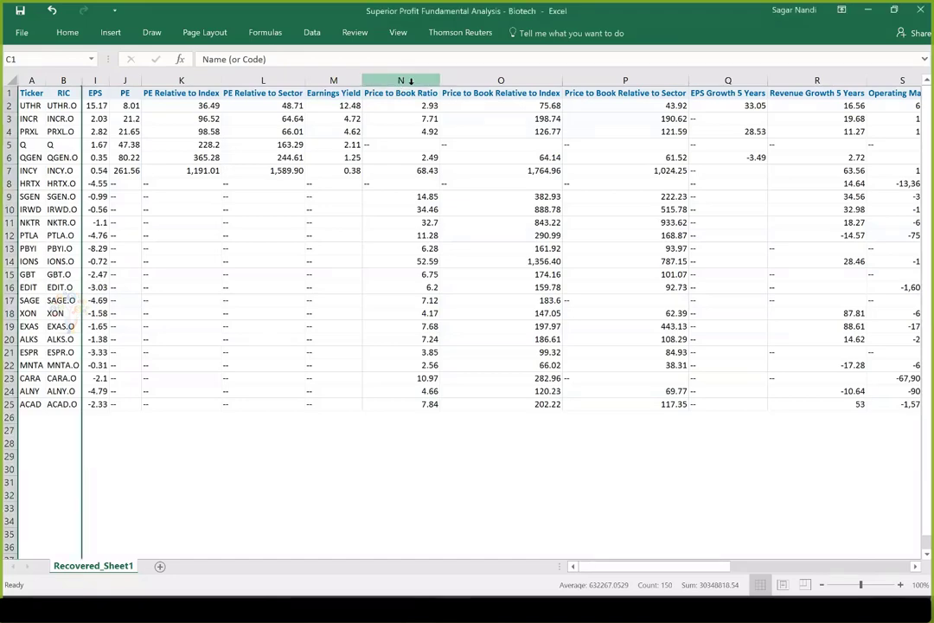
drag(410, 80, 662, 90)
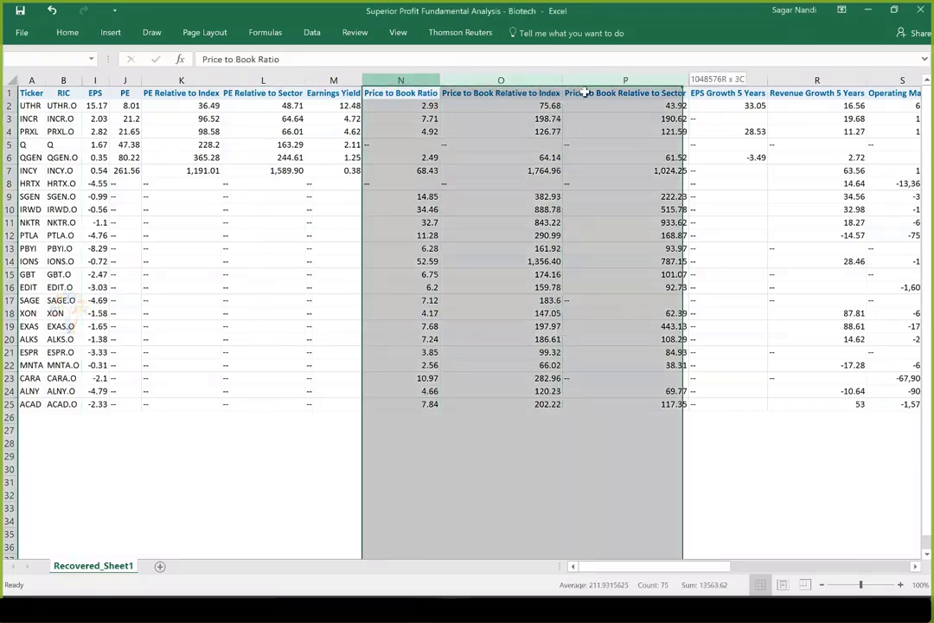
key(ctrl+0)
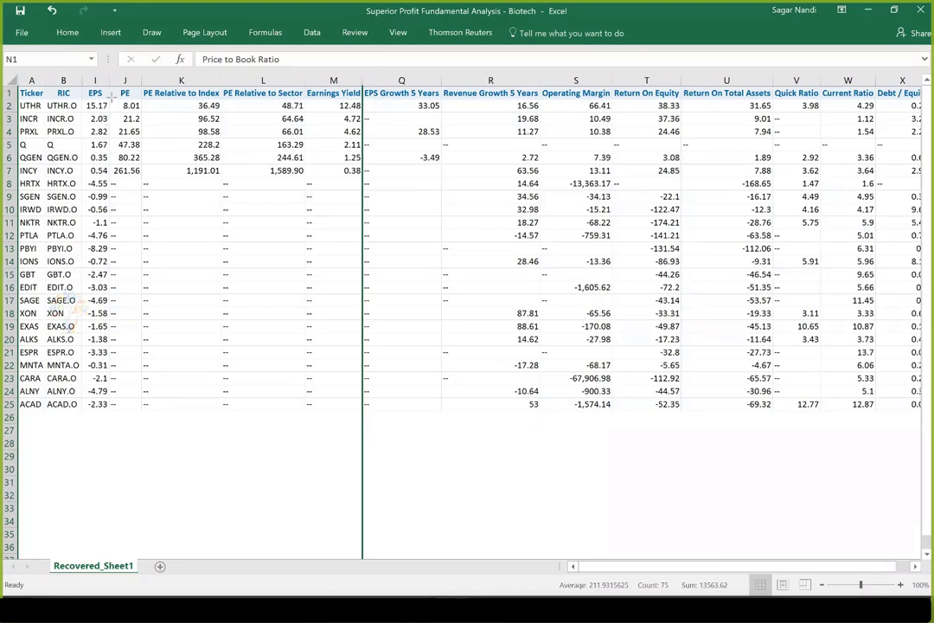
Outline the PE values of the first six companies, UTHR to INCY, with a rectangle.
drag(112, 100, 143, 178)
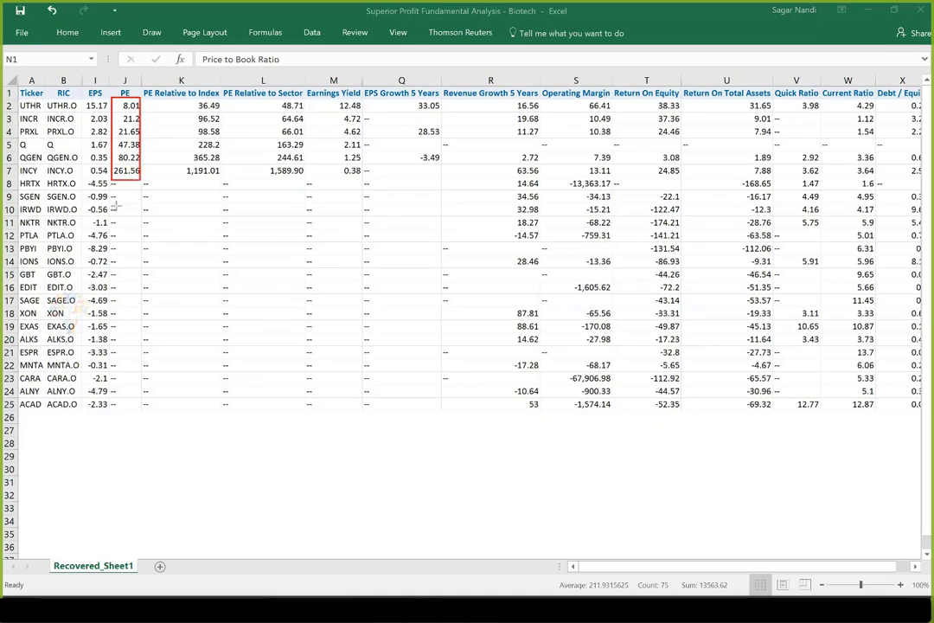
Outline the empty PE cells from HRTX to ACAD, and outline the PE values from UTHR to INCY again.
drag(112, 184, 123, 234)
drag(126, 275, 128, 413)
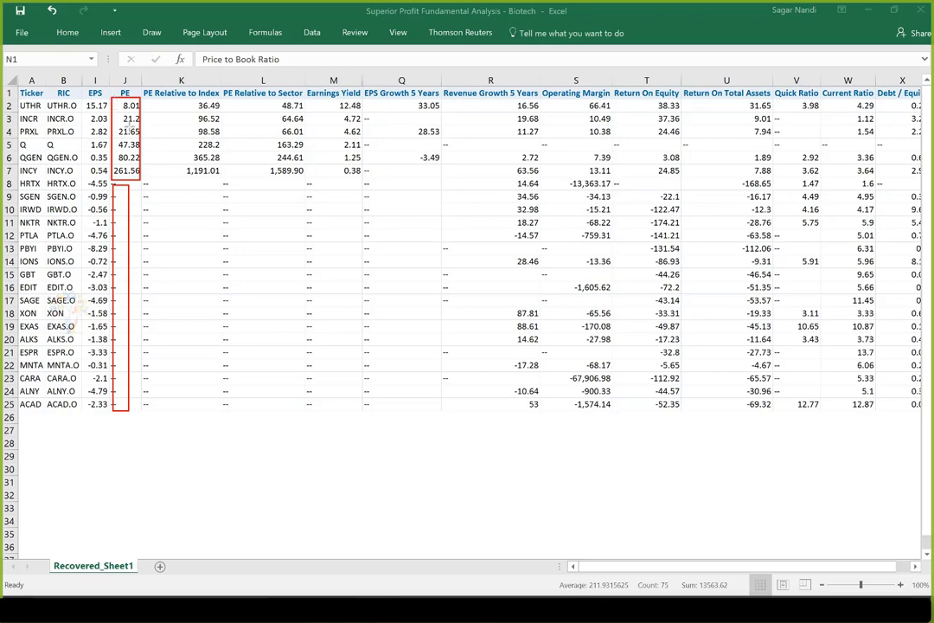
mouse_move(113, 99)
mouse_down()
mouse_move(151, 184)
mouse_move(143, 179)
mouse_up()
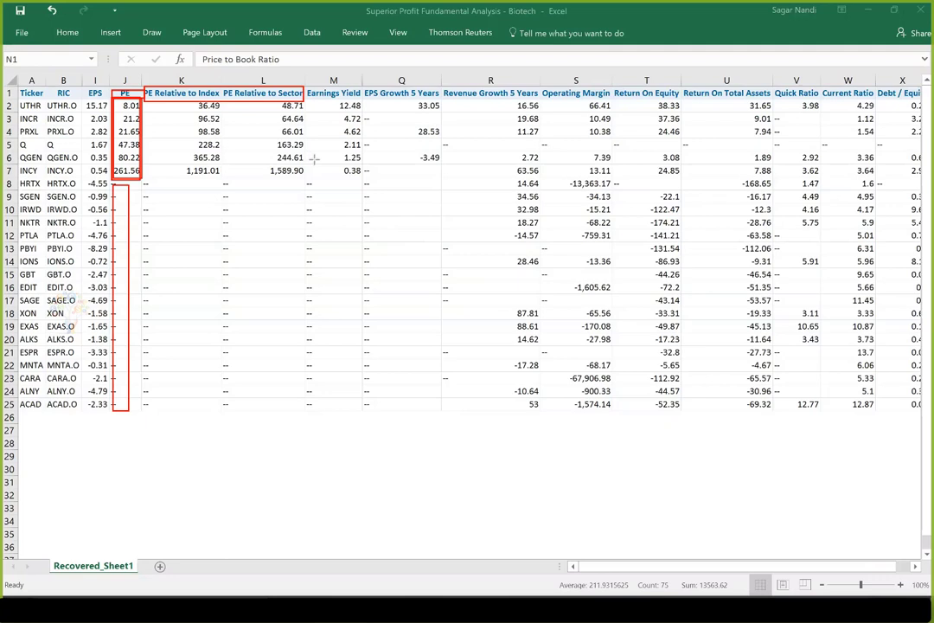
Hide the Earnings Yield column, M, in the worksheet.
click(333, 79)
key(ctrl+0)
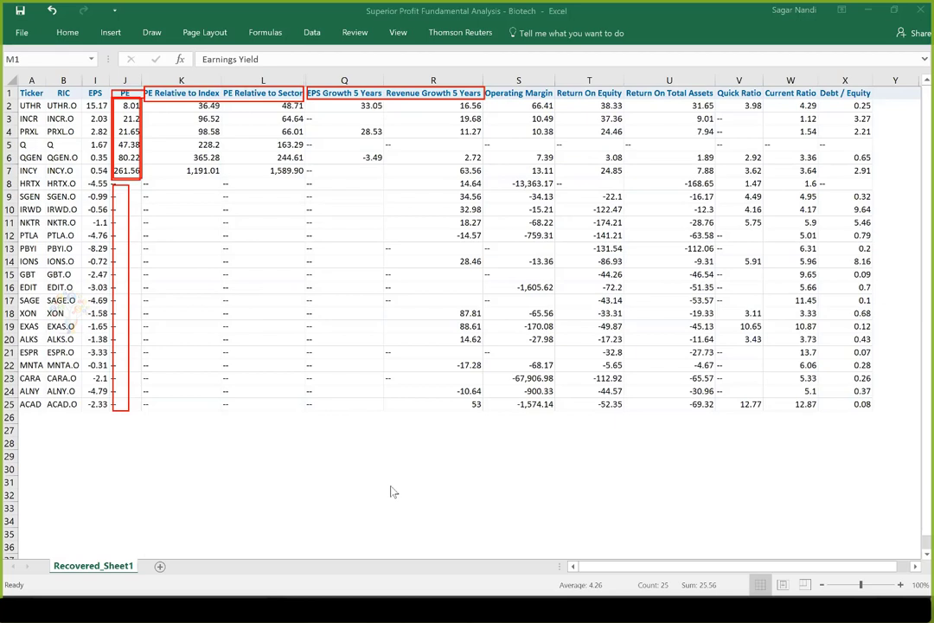
Outline the Operating Margin, Return On Equity, Return On Total Assets, Current Ratio and Debt / Equity headers with rectangles.
drag(485, 85, 555, 99)
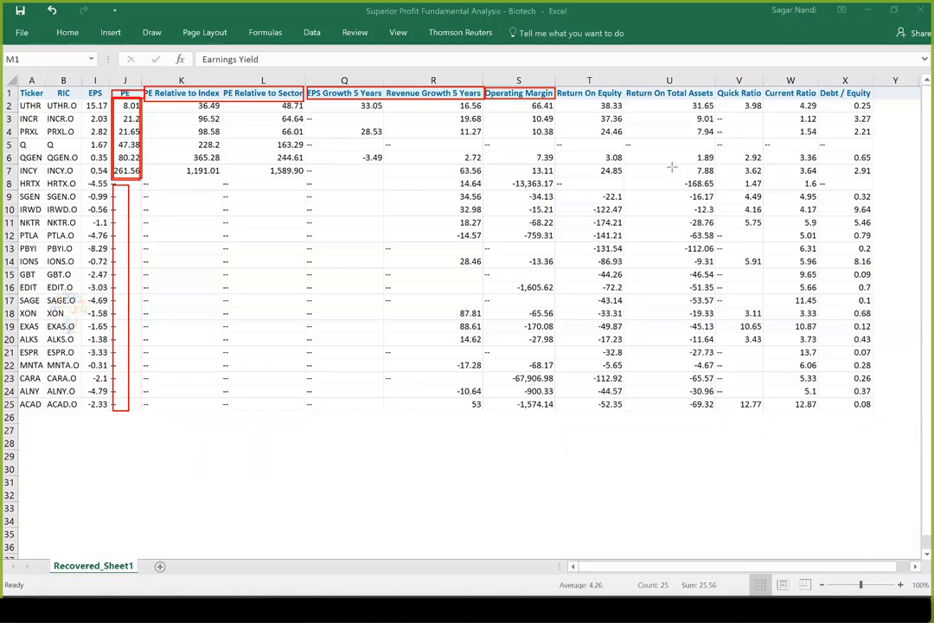
mouse_move(556, 86)
mouse_down()
mouse_move(624, 103)
mouse_move(717, 102)
mouse_up()
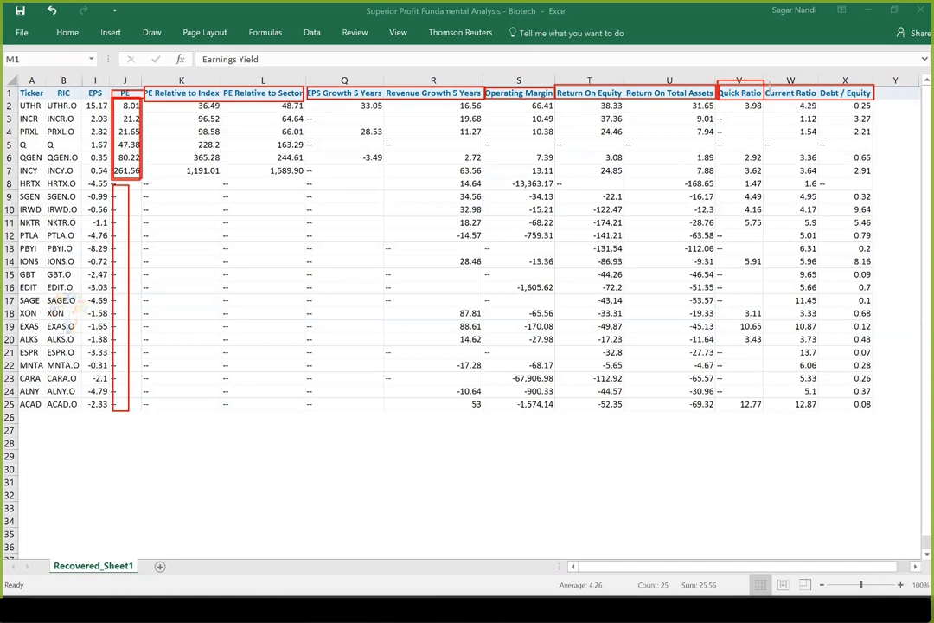
drag(766, 78, 877, 101)
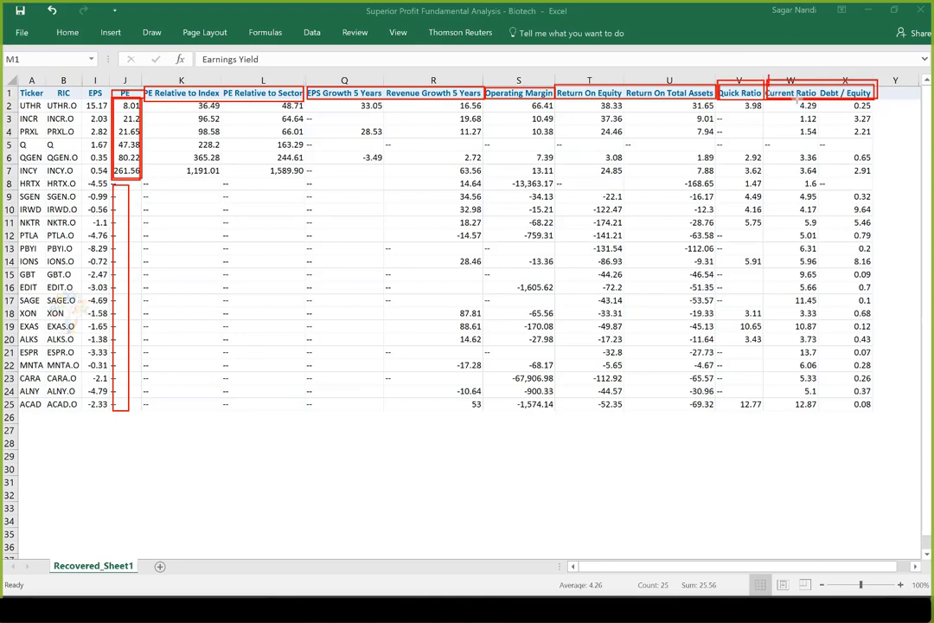
drag(767, 75, 822, 99)
Outline UTHR's row from PE Relative to Index to Debt / Equity and point arrows at its individual ratios.
mouse_move(145, 100)
mouse_down()
mouse_move(195, 110)
mouse_move(634, 113)
mouse_up()
drag(719, 103, 875, 110)
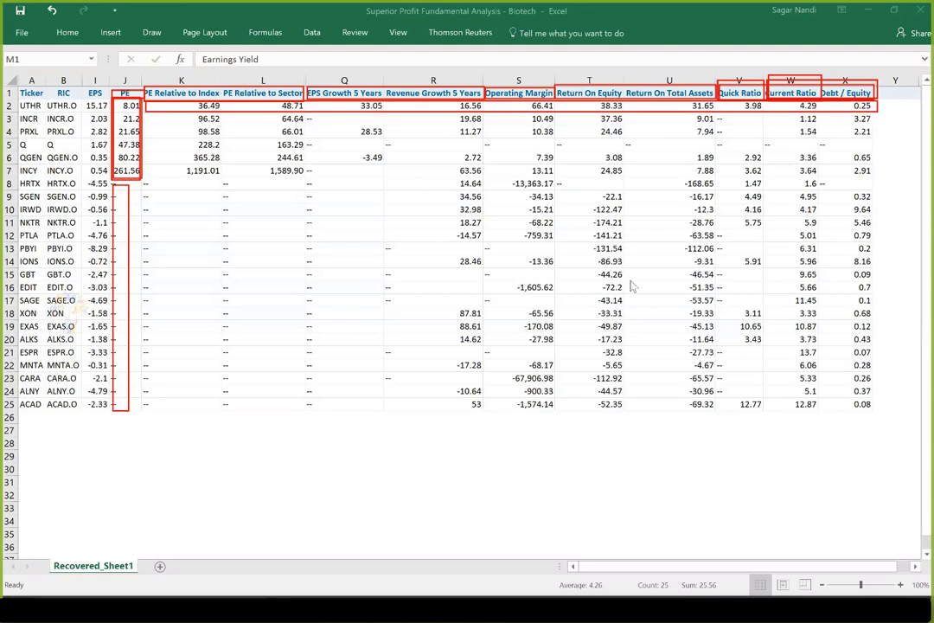
drag(143, 113, 280, 107)
drag(313, 113, 361, 107)
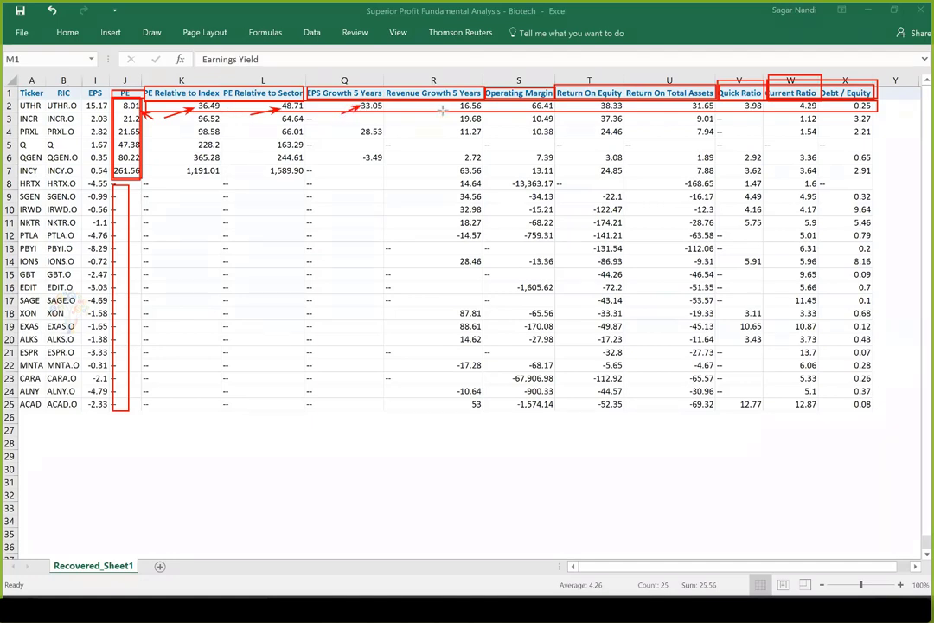
drag(451, 113, 460, 106)
drag(512, 112, 524, 104)
mouse_move(578, 112)
mouse_down()
mouse_move(600, 105)
mouse_move(625, 156)
mouse_move(628, 405)
mouse_up()
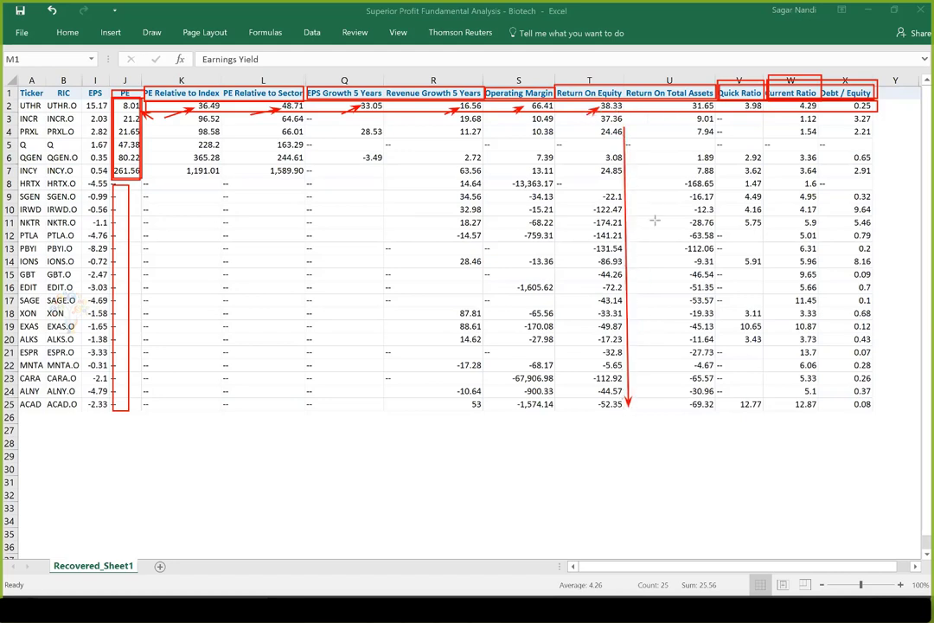
drag(673, 115, 697, 104)
drag(740, 119, 812, 110)
drag(838, 119, 853, 108)
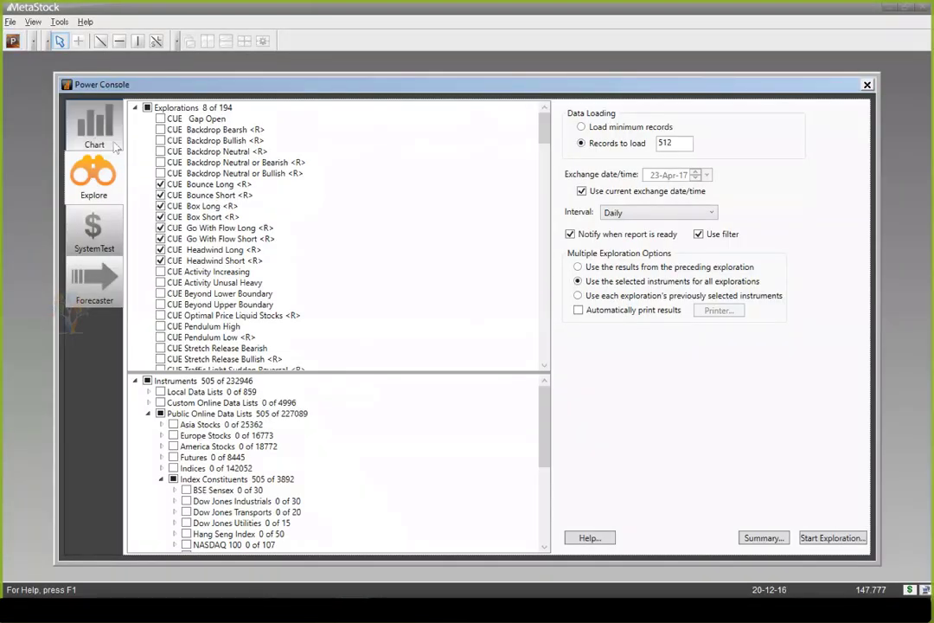
In MetaStock's Power Console, open a chart for the instrument uthr.
click(94, 130)
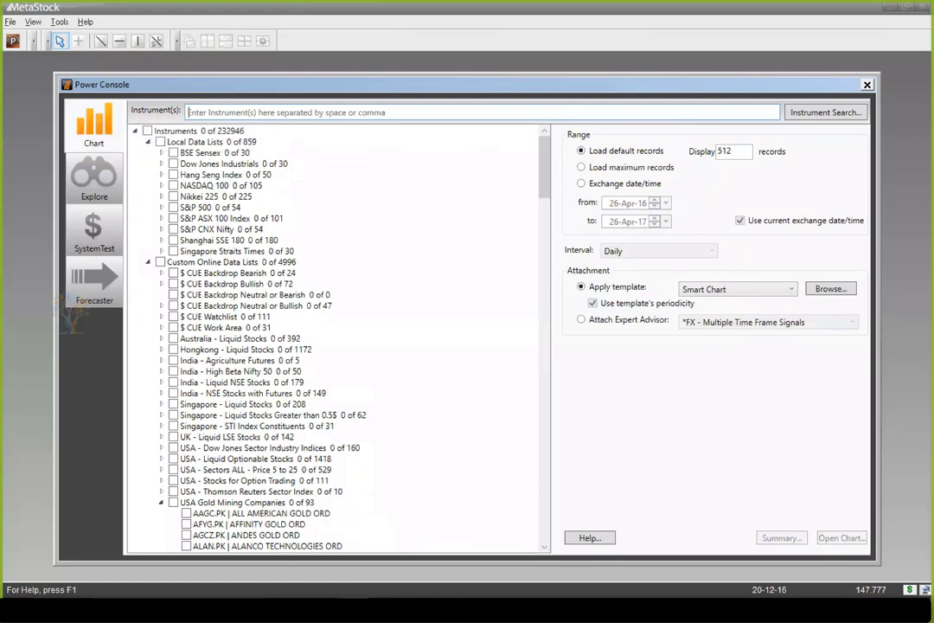
text(uthr)
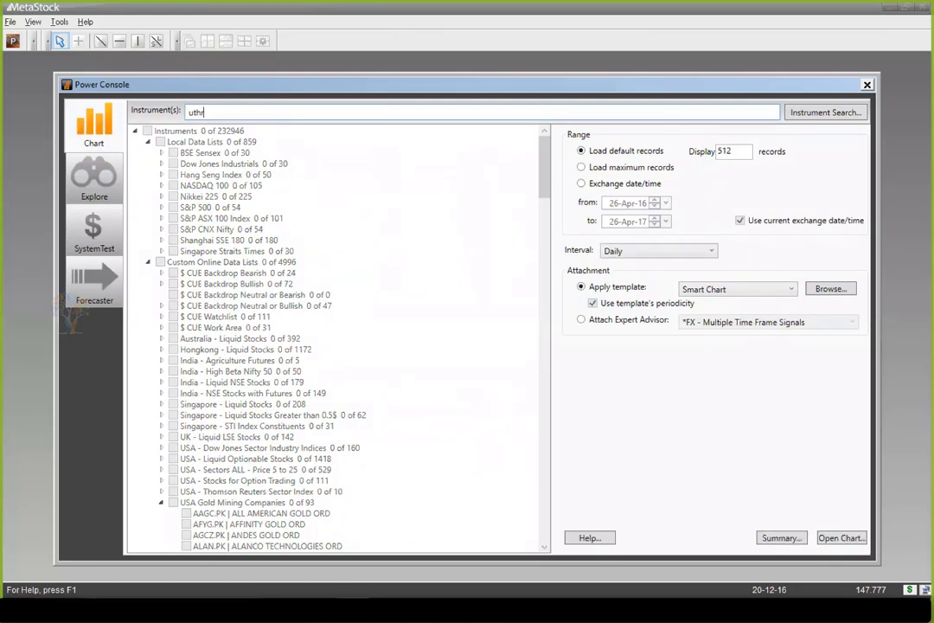
key(Return)
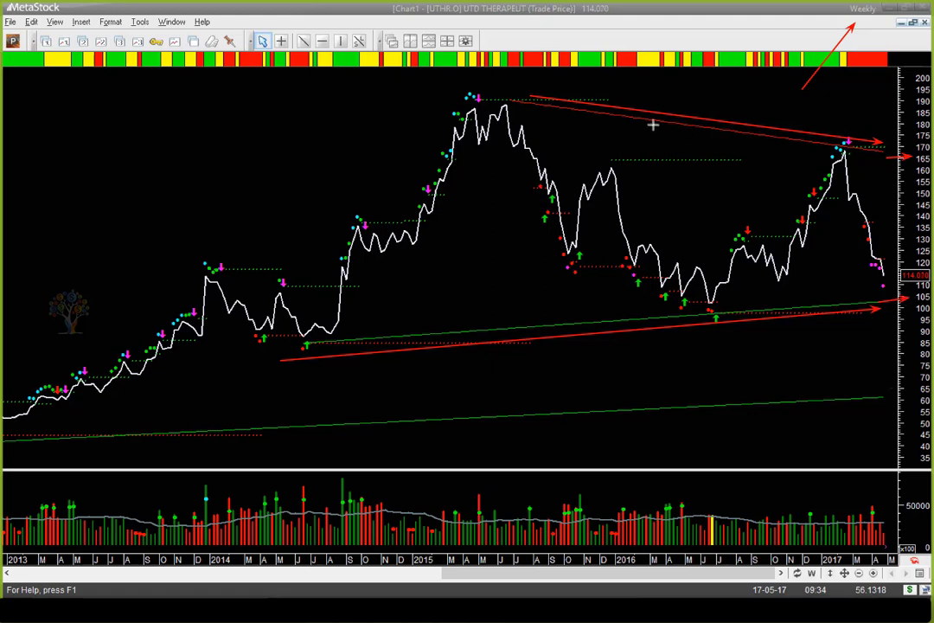
Mark the weekly UTHR line chart with arrows along both converging trendlines and down the decline from the early-2017 peak.
drag(626, 119, 801, 145)
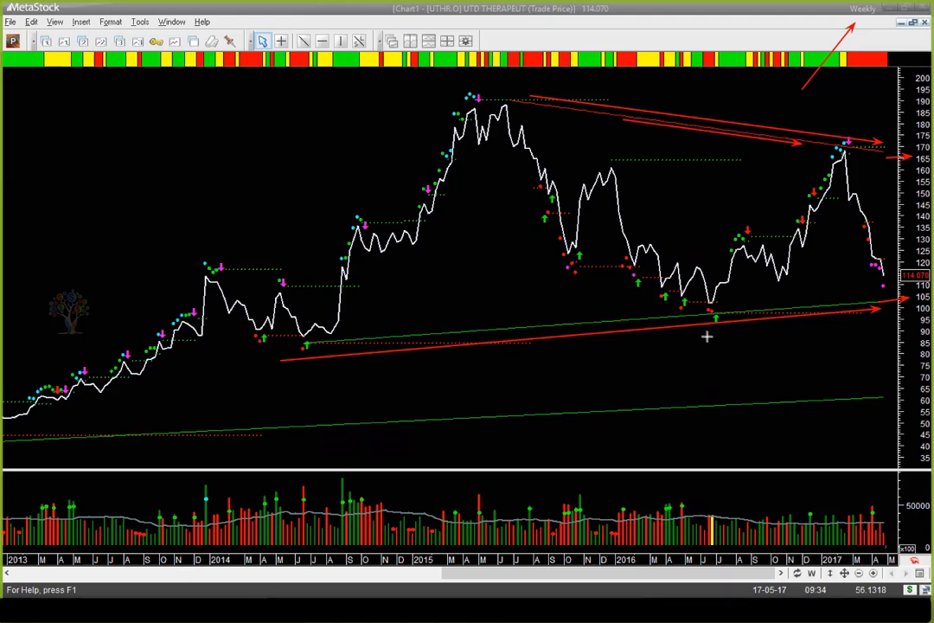
drag(706, 334, 869, 323)
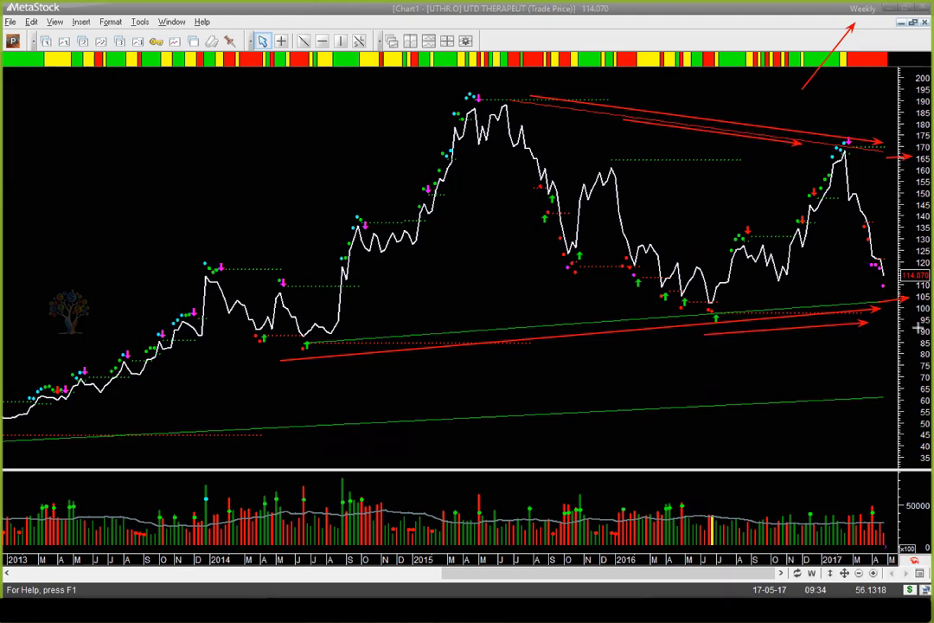
drag(863, 97, 851, 133)
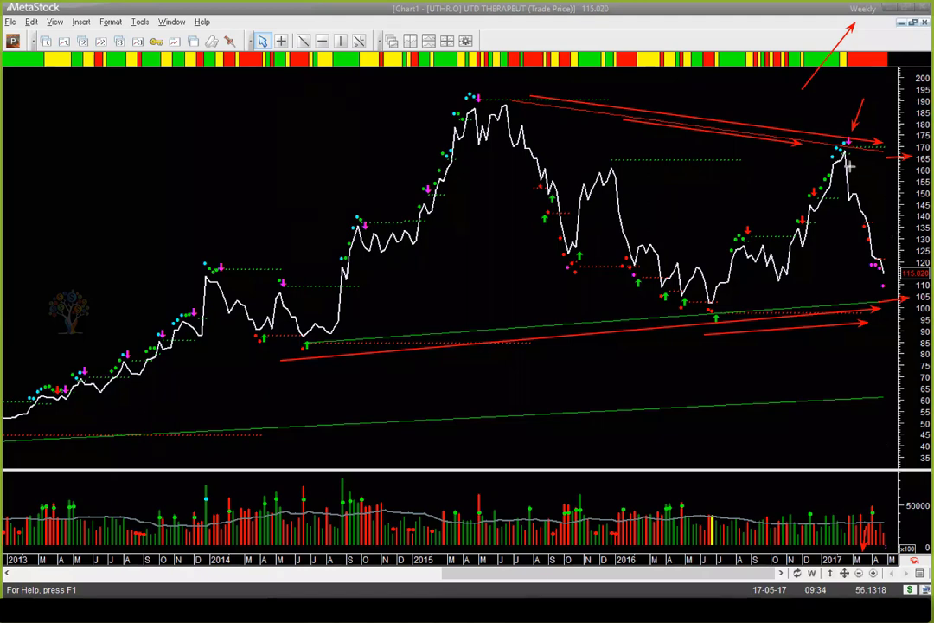
drag(848, 152, 848, 555)
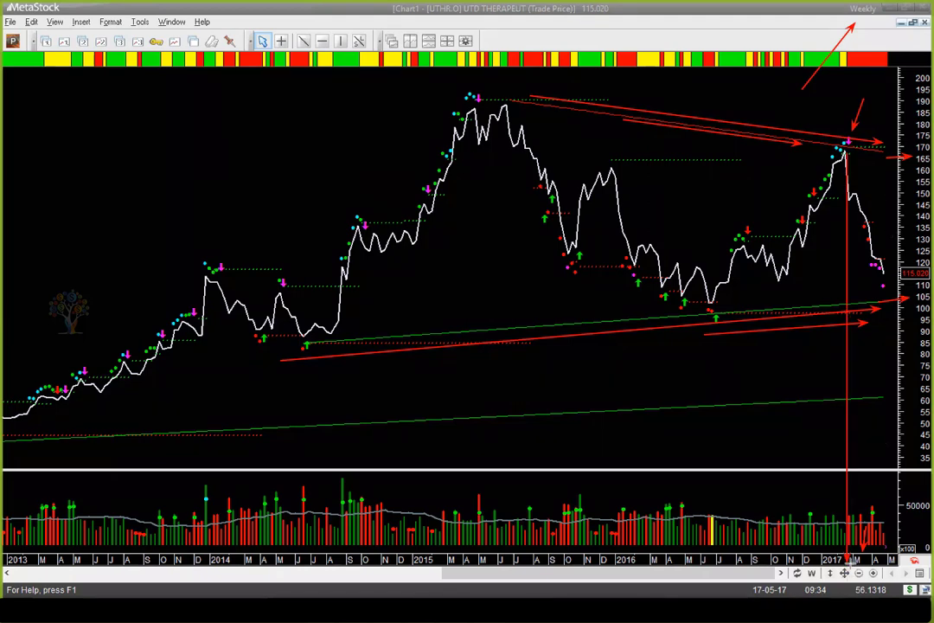
drag(854, 160, 884, 263)
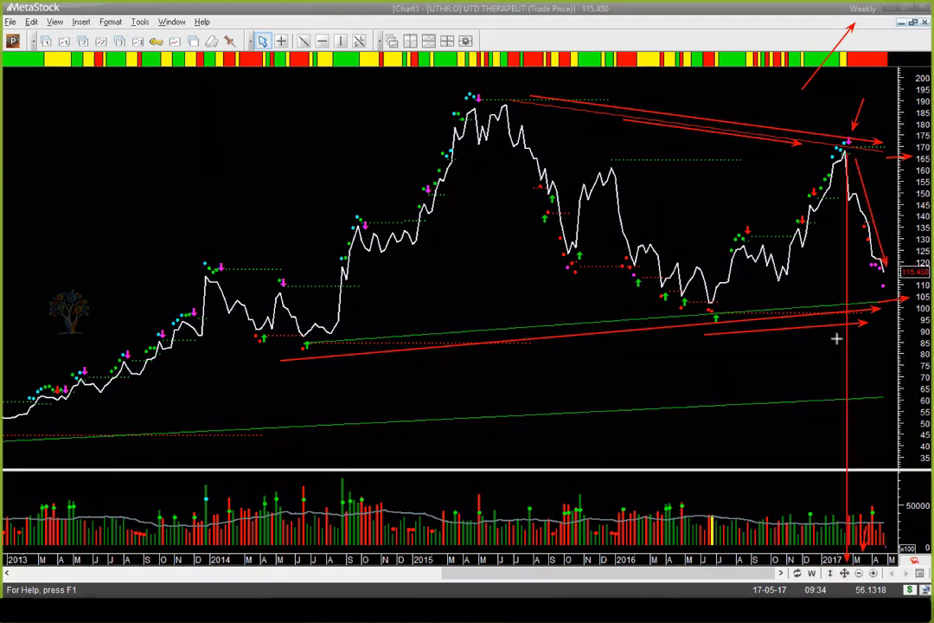
Point arrows at the signal dots along UTHR's latest decline and clear the annotations from the chart.
drag(821, 358, 882, 292)
mouse_move(807, 354)
mouse_down()
mouse_move(861, 302)
mouse_move(876, 272)
mouse_up()
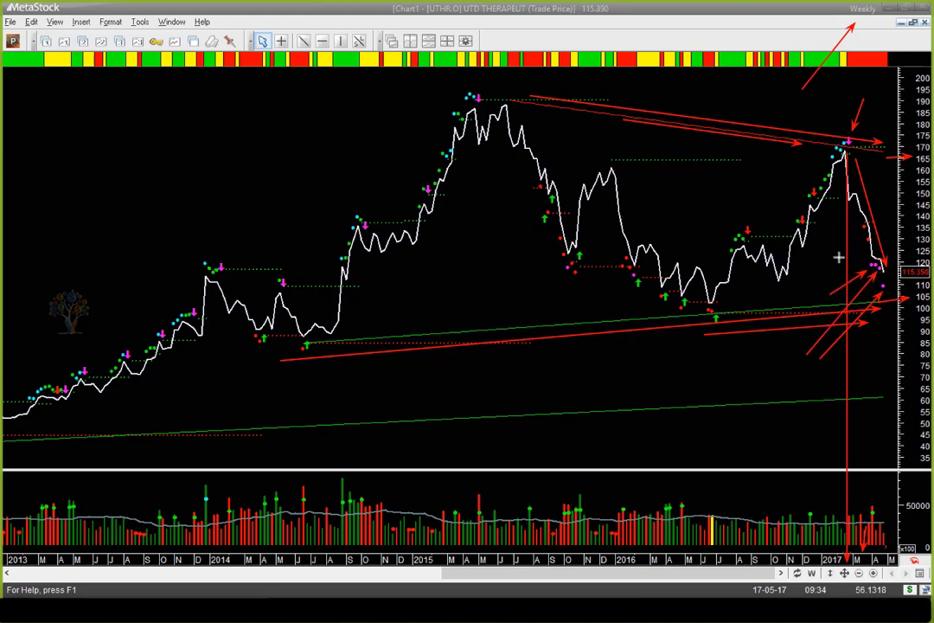
drag(816, 254, 862, 227)
drag(815, 279, 867, 275)
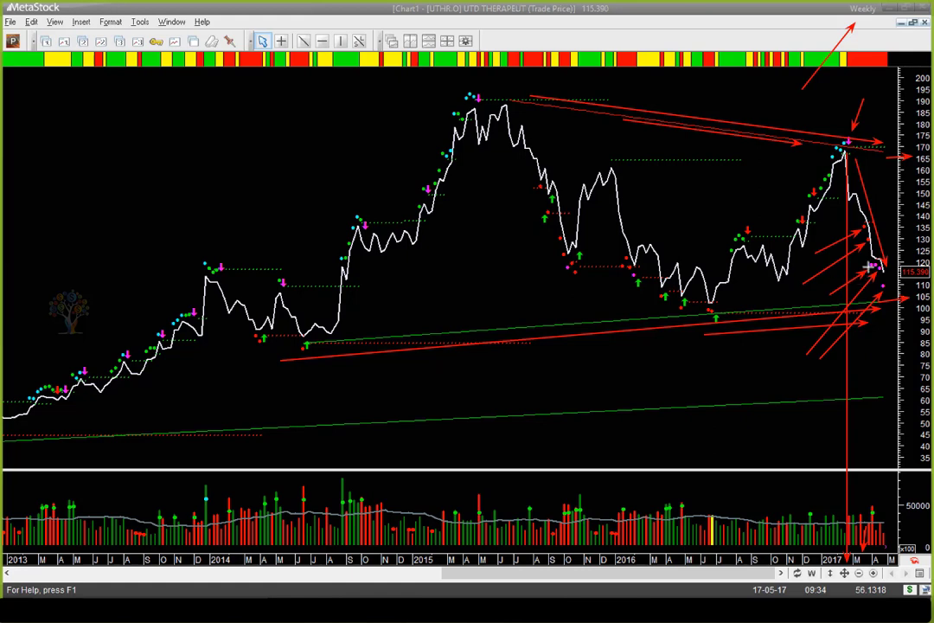
key(Escape)
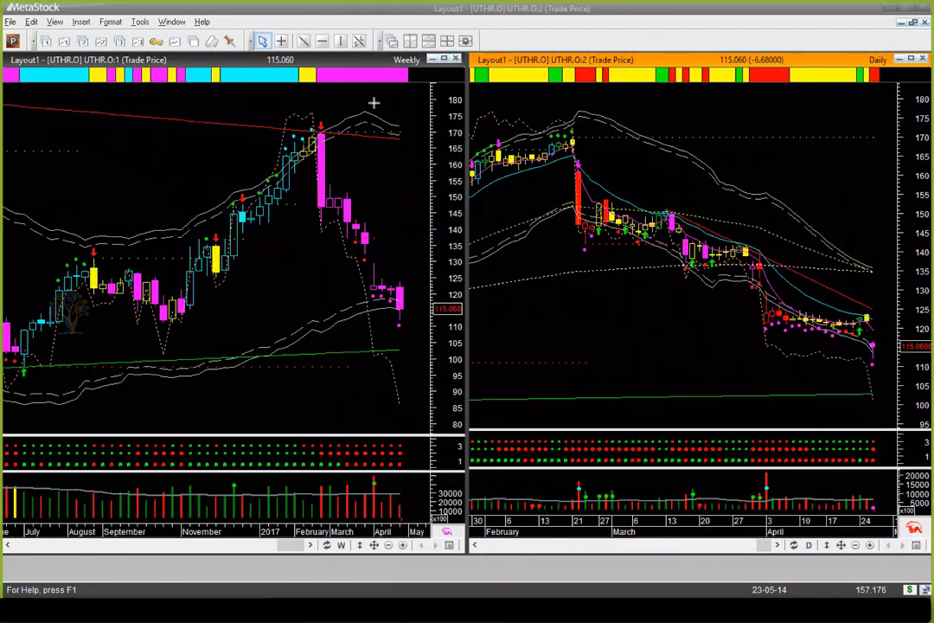
Mark the latest color bands on UTHR's weekly and daily charts, and the weekly decline, trendlines and dotted support level with arrows.
drag(374, 101, 404, 69)
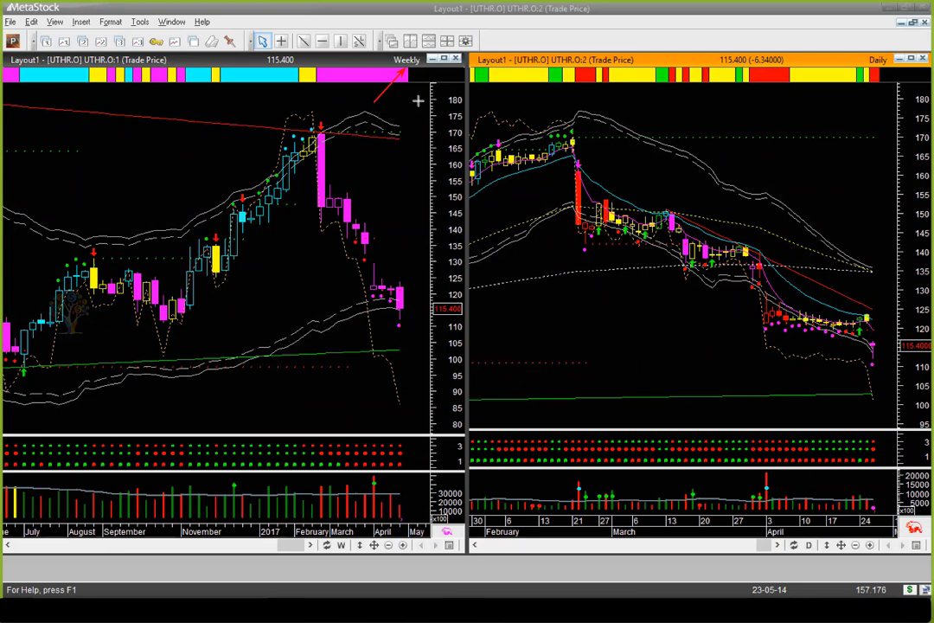
drag(835, 102, 872, 74)
mouse_move(331, 97)
mouse_down()
mouse_move(322, 128)
mouse_move(394, 271)
mouse_up()
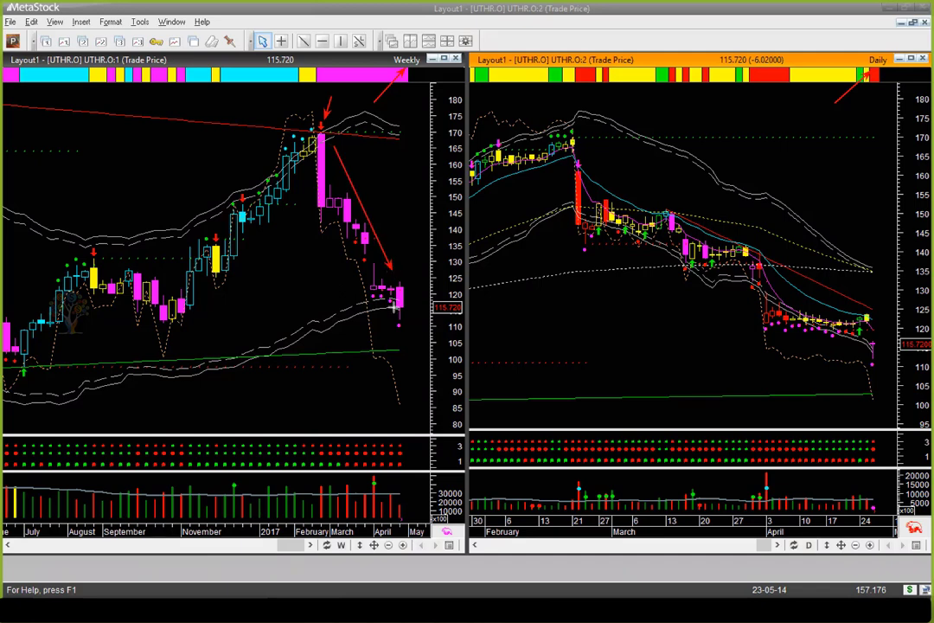
drag(186, 370, 392, 357)
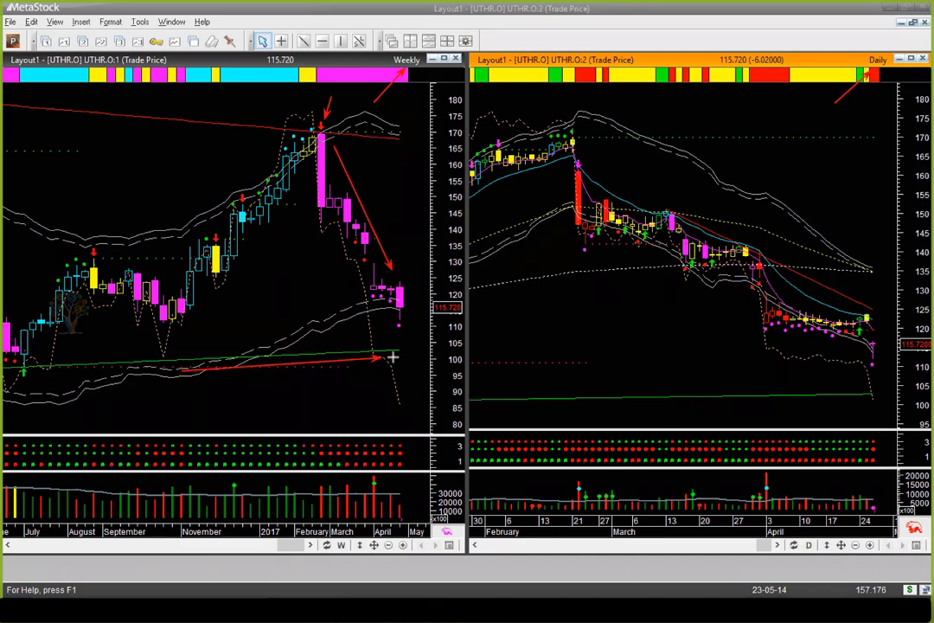
drag(163, 111, 391, 132)
drag(353, 367, 419, 367)
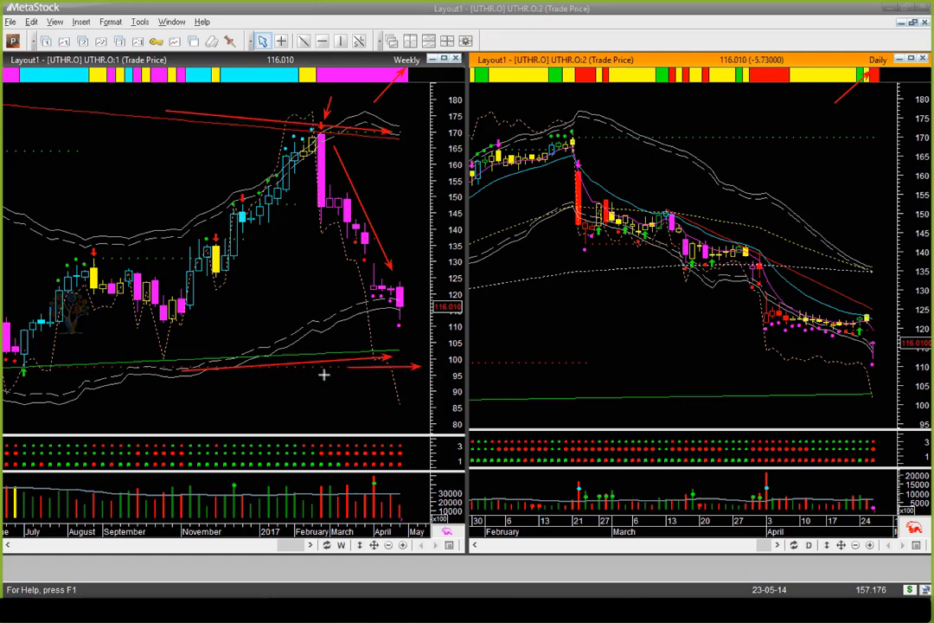
drag(264, 397, 315, 370)
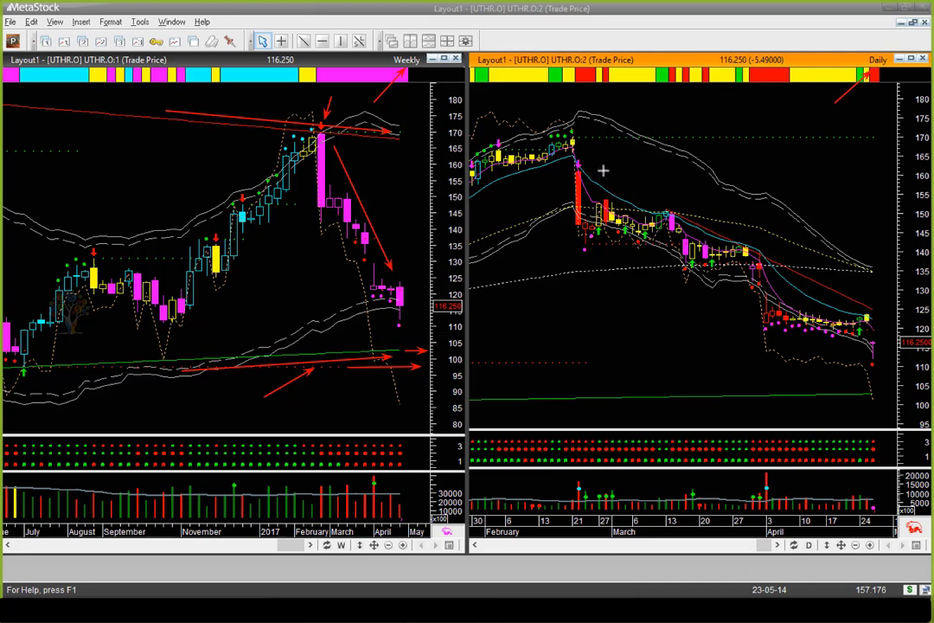
Mark the daily UTHR chart's downward channel and dotted support level with arrows, and clear the annotations.
drag(595, 153, 606, 159)
drag(661, 189, 811, 268)
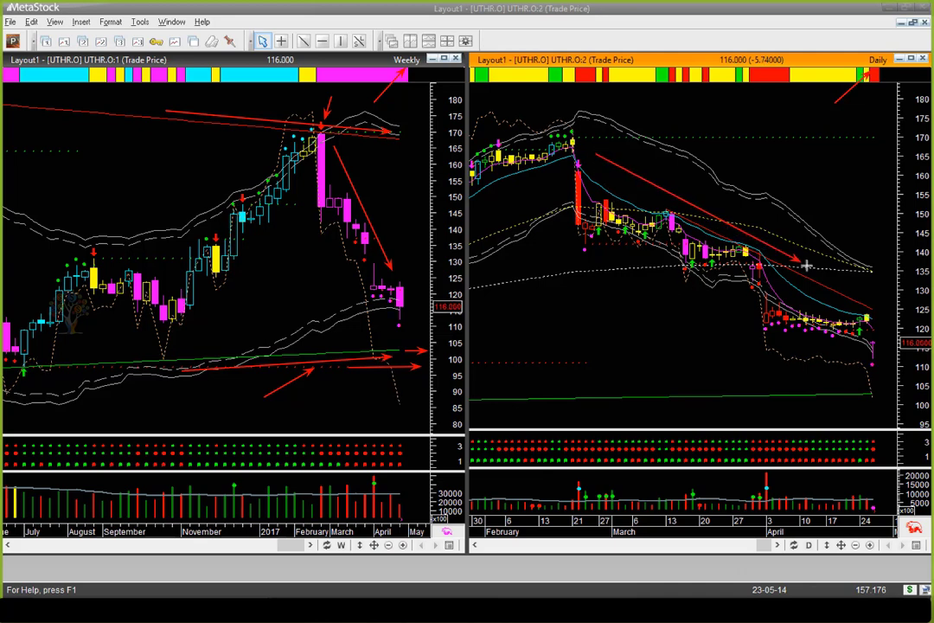
drag(587, 246, 761, 327)
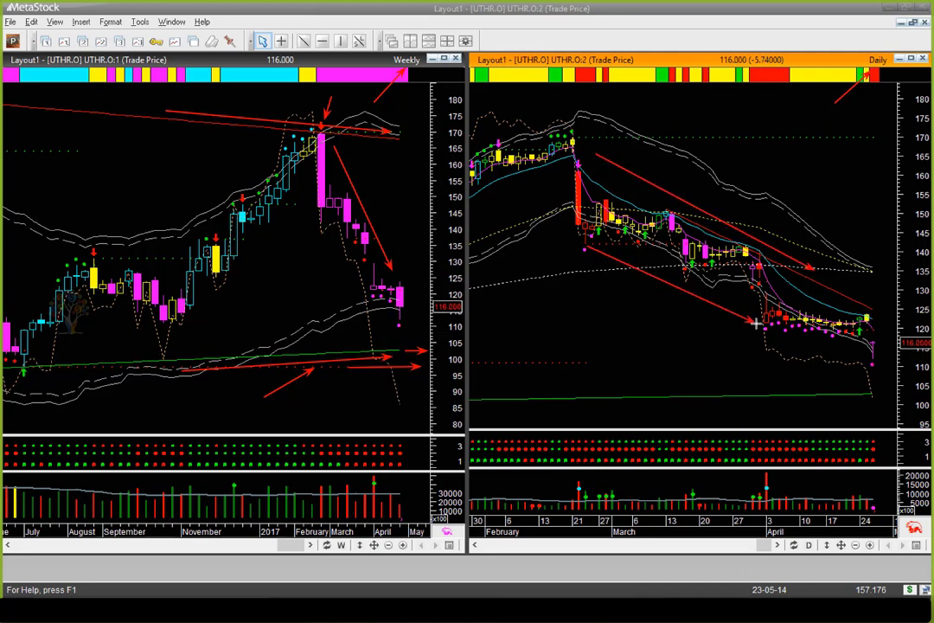
drag(593, 363, 887, 364)
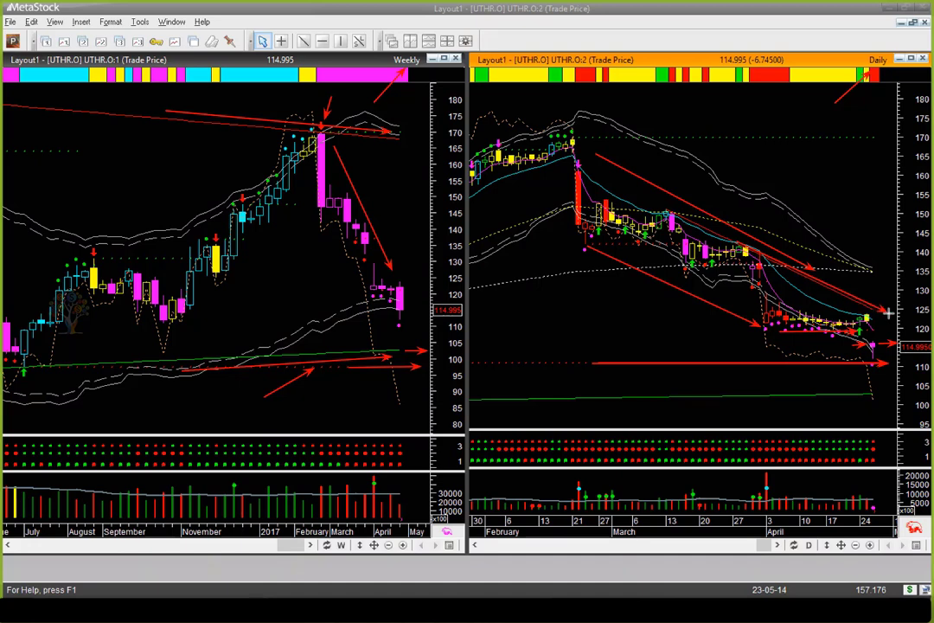
key(e)
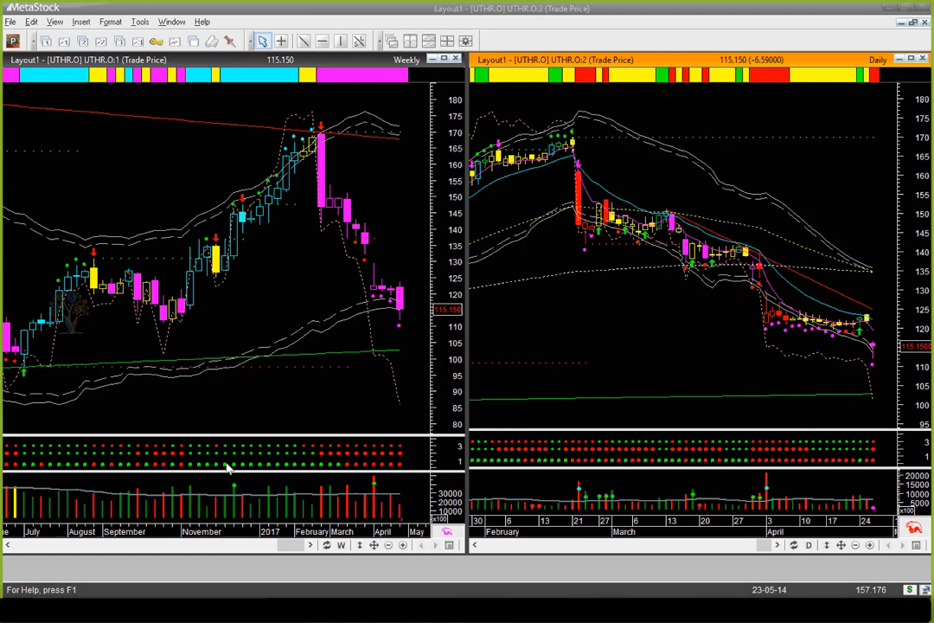
Open the Power Console's explorations and review the selected CUE Bounce, Box, Go With Flow and Headwind strategies.
click(12, 40)
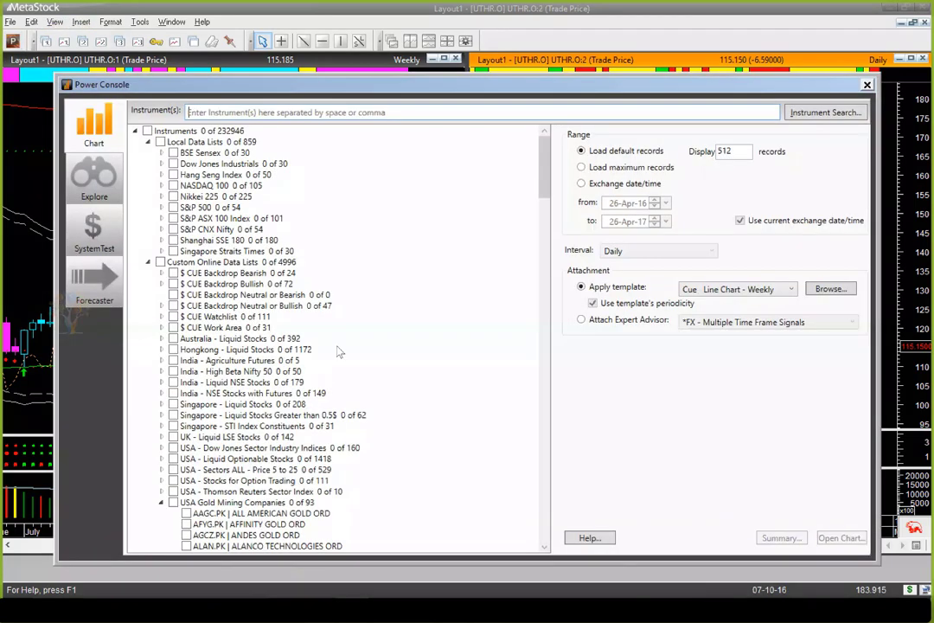
click(93, 182)
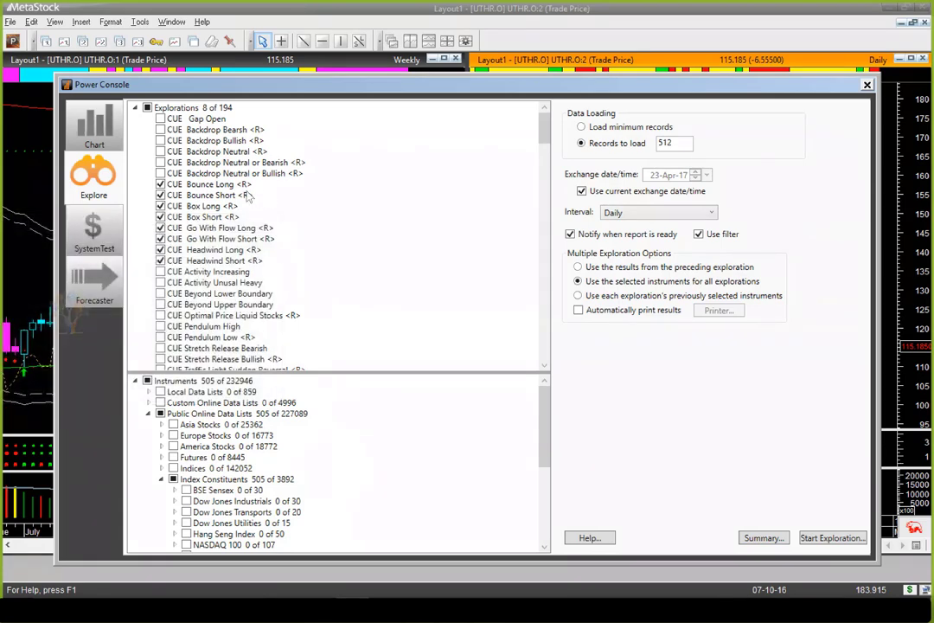
click(212, 184)
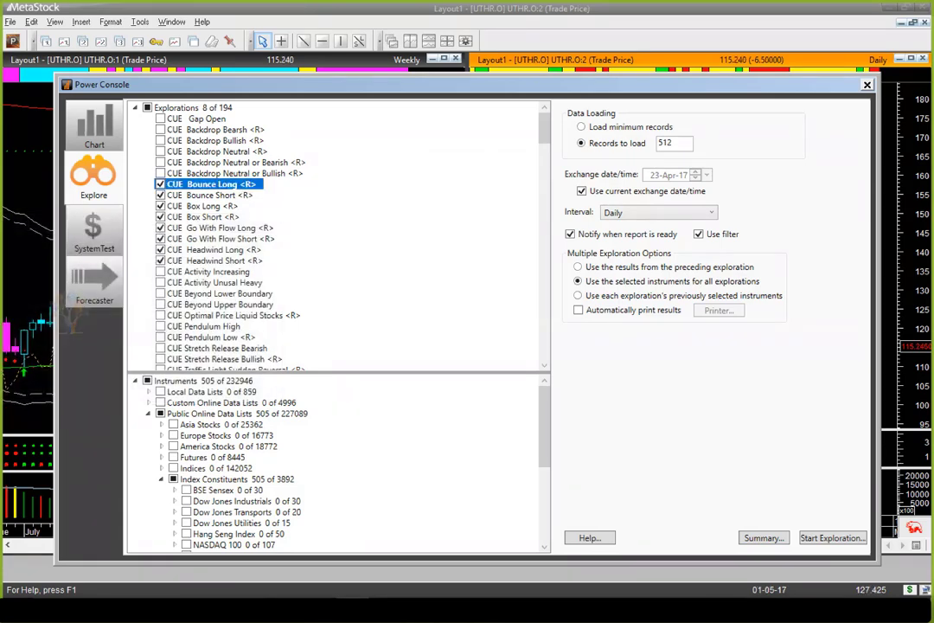
key(Down)
key(Down)
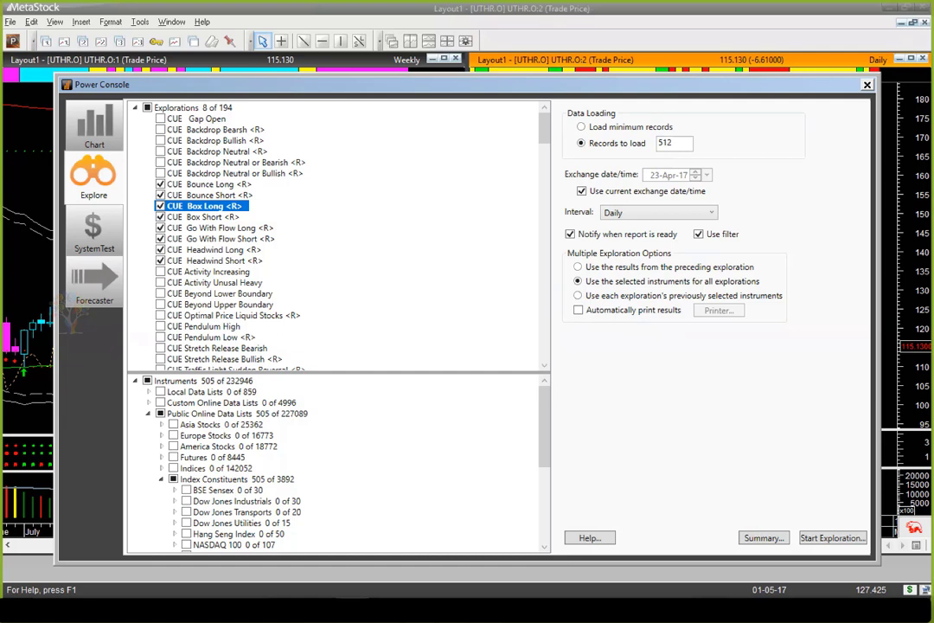
click(223, 228)
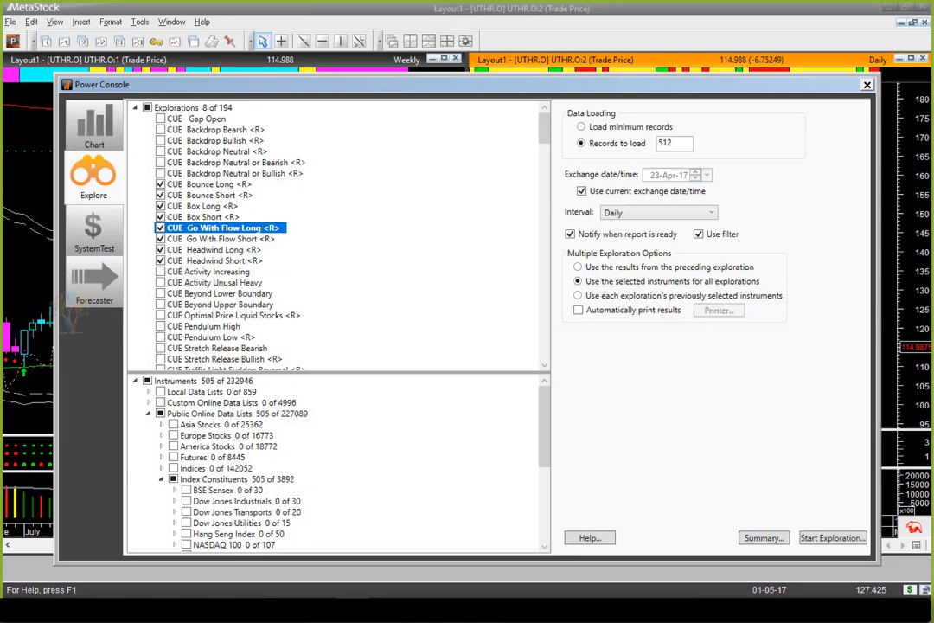
key(Down)
key(Down)
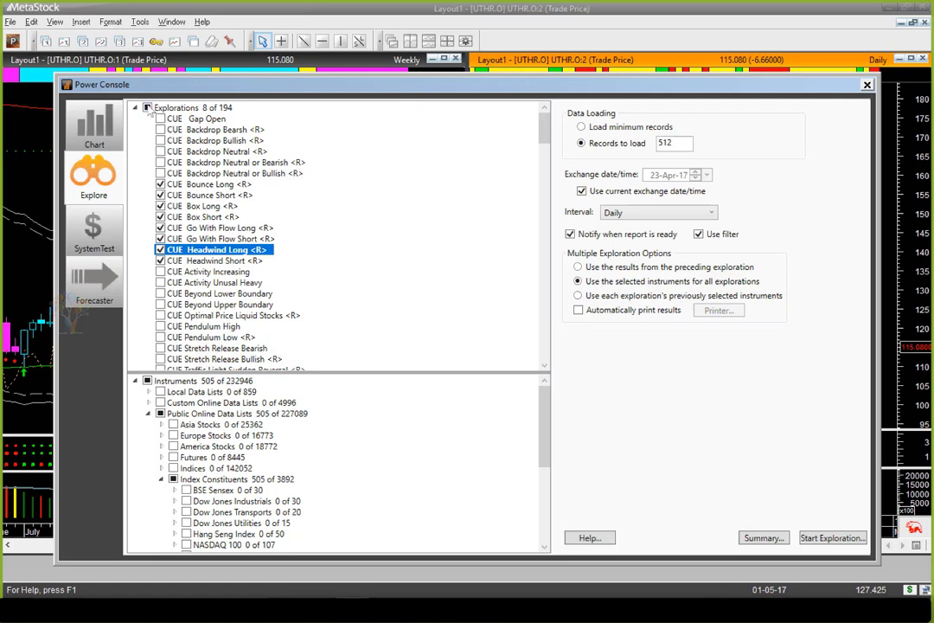
Clear all selected explorations and select only CUE Bounce Long, Box Long, Go With Flow Long and Headwind Long.
click(147, 107)
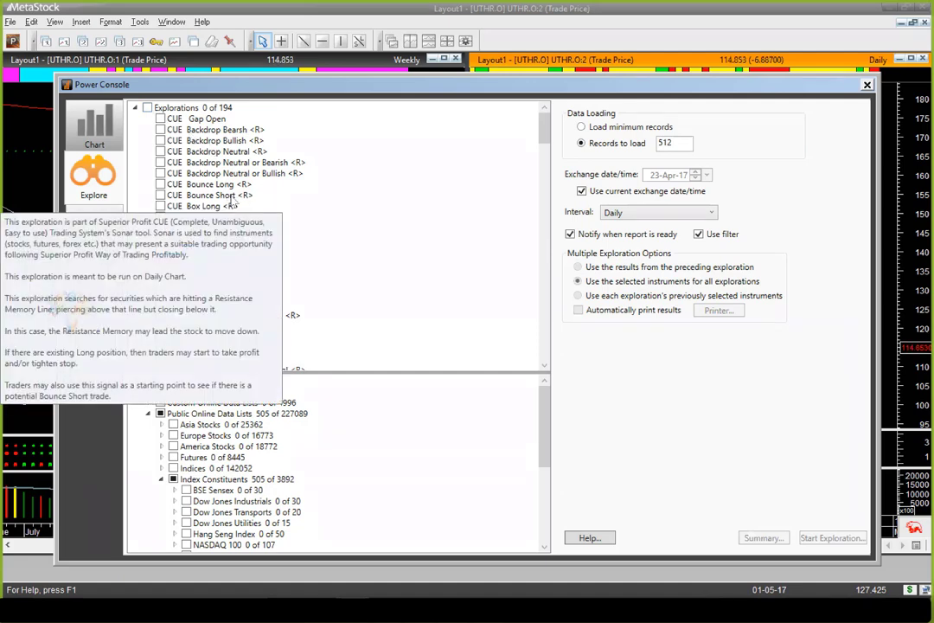
click(231, 197)
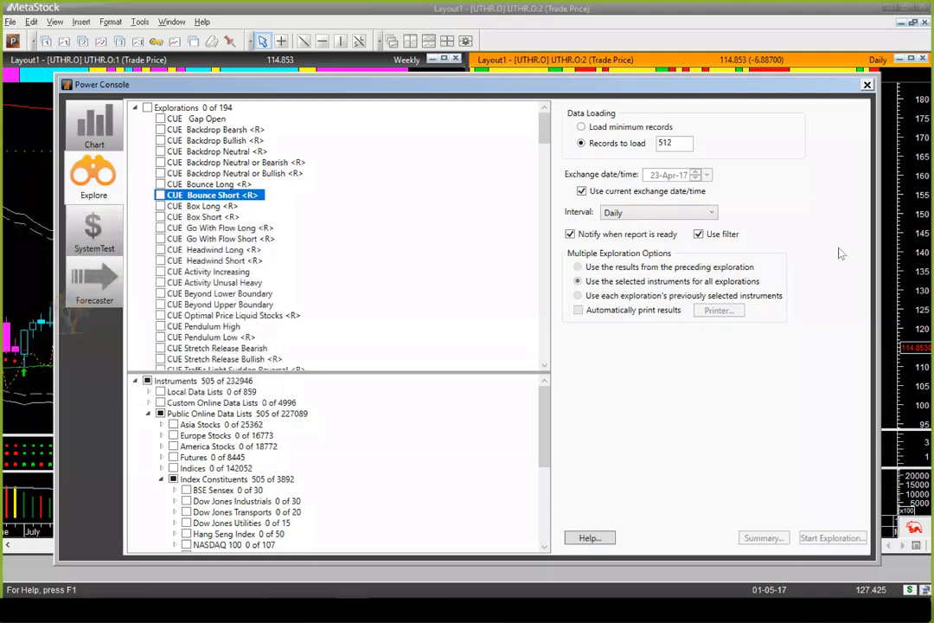
key(Up)
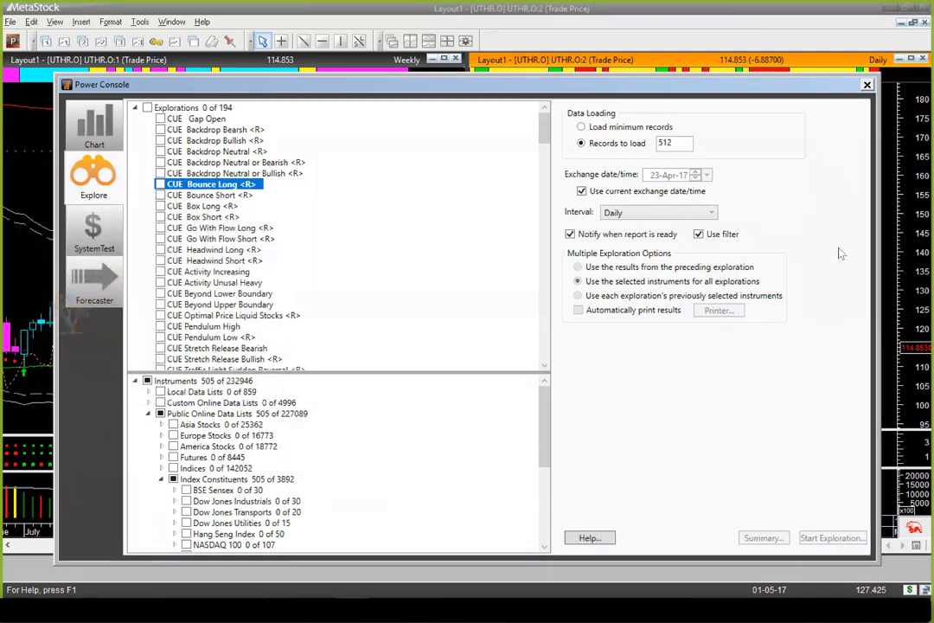
key(space)
key(Down)
key(Down)
key(space)
key(Down)
key(Down)
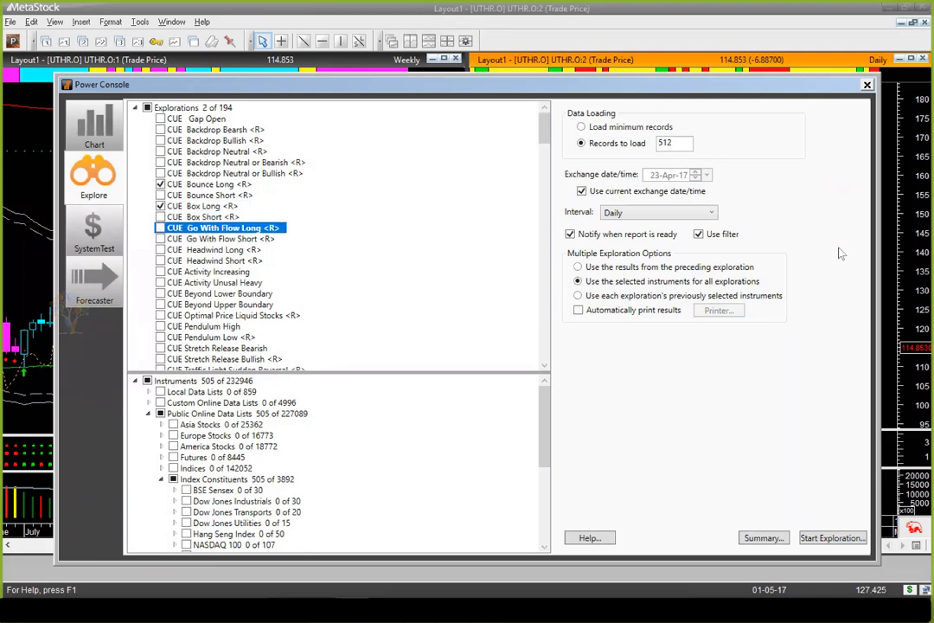
key(space)
key(Down)
key(Down)
key(space)
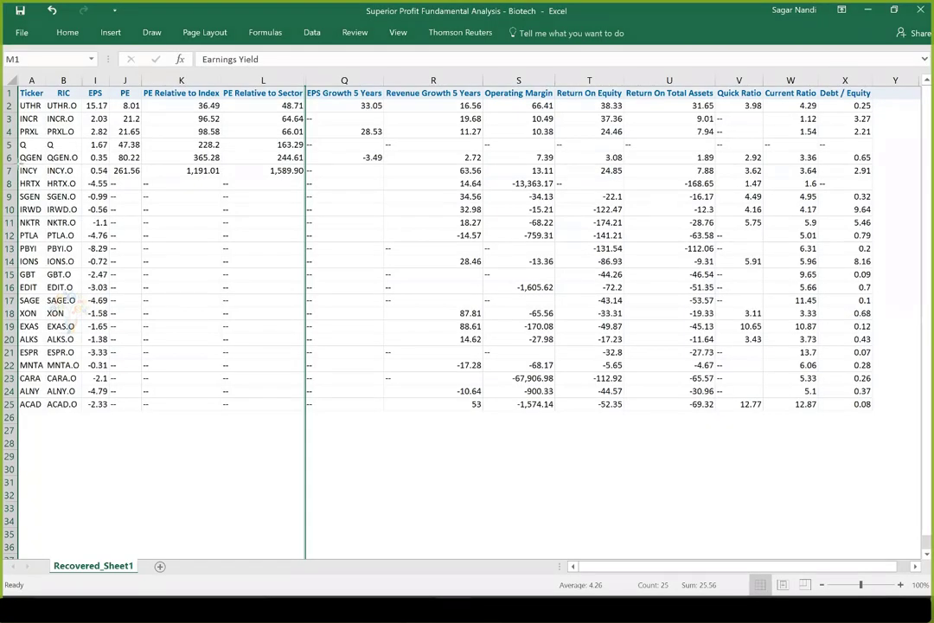
In the biotech fundamentals spreadsheet, box INCY's ticker, PE, PE Relative to Index and PE Relative to Sector, plus UTHR's PE.
mouse_move(17, 164)
mouse_down()
mouse_move(33, 178)
mouse_move(309, 177)
mouse_move(87, 178)
mouse_up()
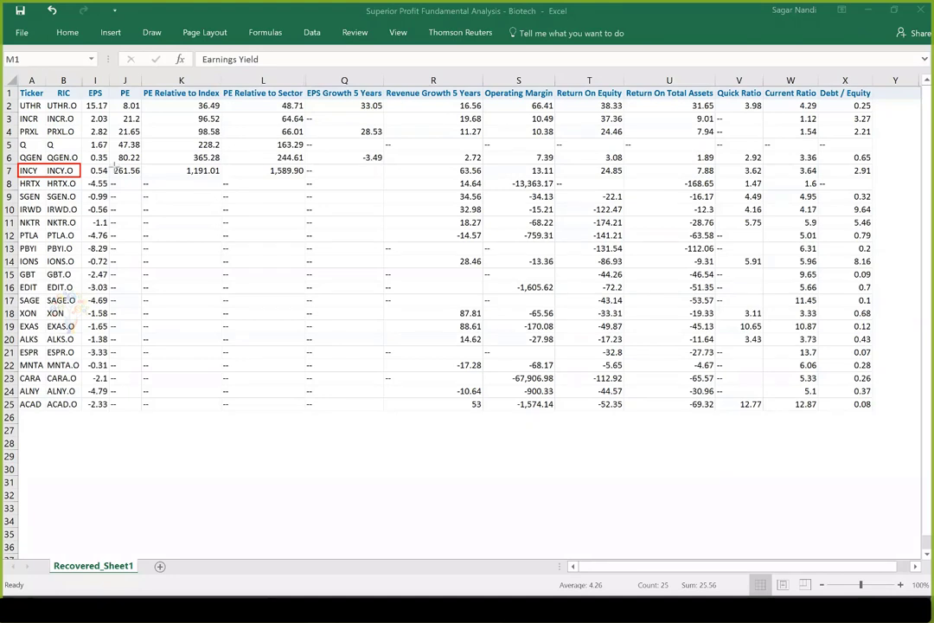
drag(112, 164, 142, 176)
drag(113, 99, 141, 113)
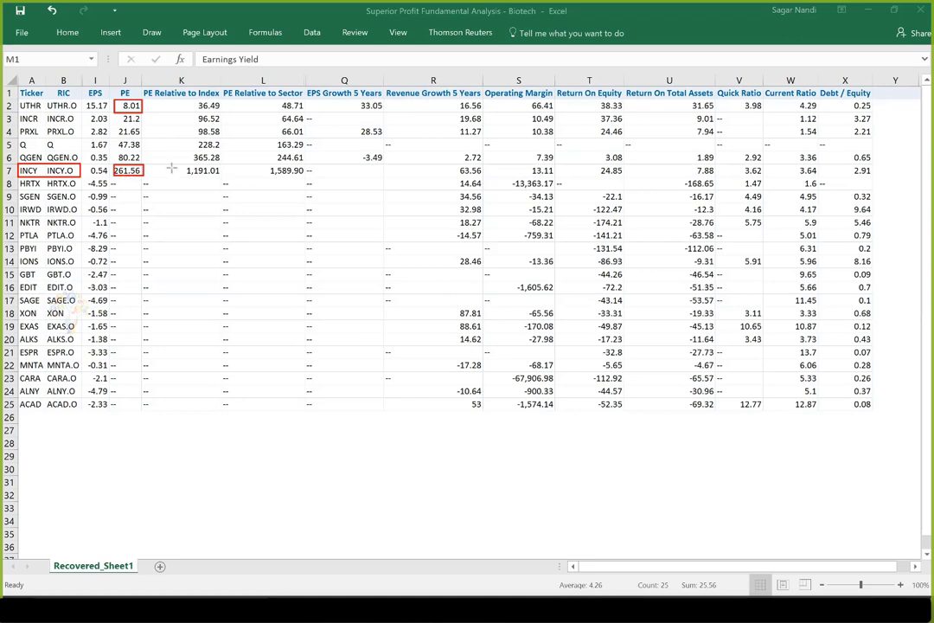
drag(171, 165, 224, 177)
drag(258, 166, 307, 177)
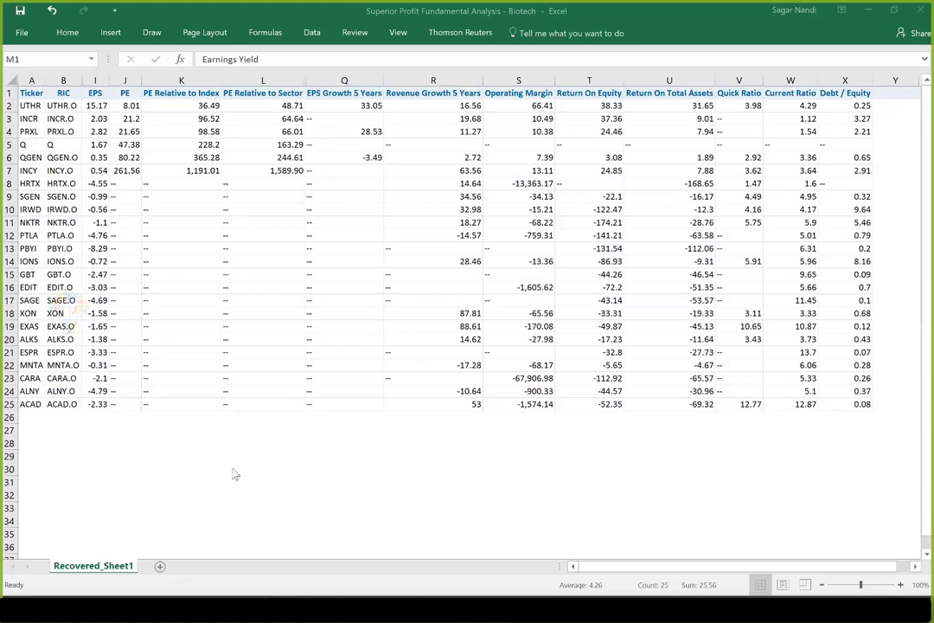
Switch to the browser and examine the INCY forum post with its enlarged weekly and daily charts.
key(alt+Tab)
click(762, 518)
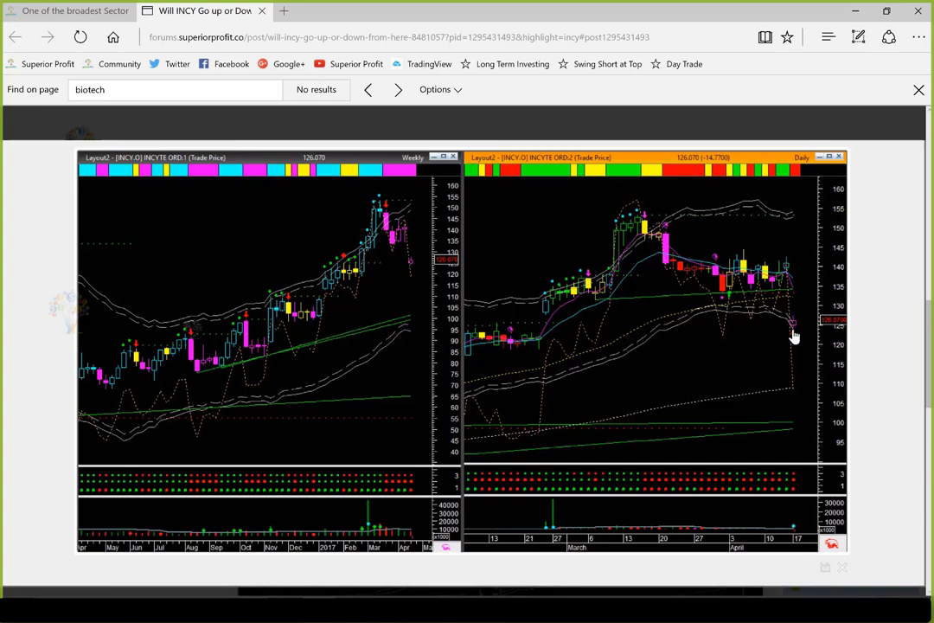
click(701, 364)
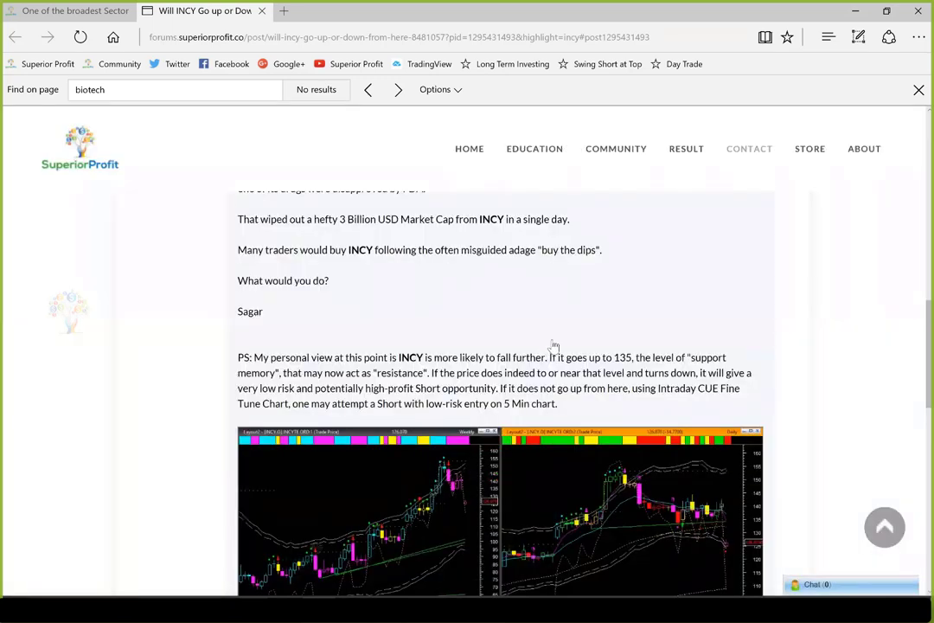
scroll(555, 344, up, 3)
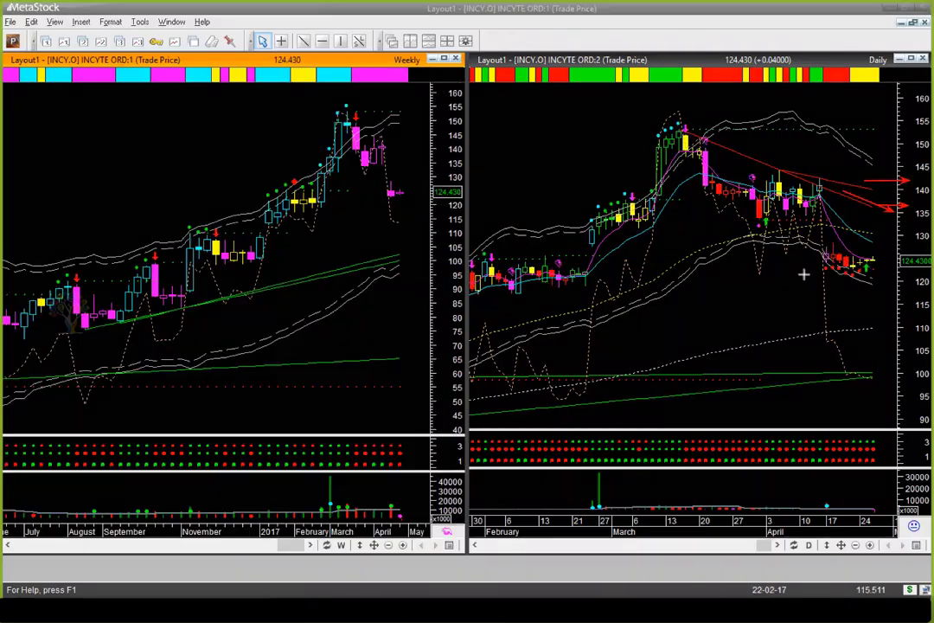
Mark INCY's daily chart with arrows at the April gap-down candle and down toward the green trendlines near 100.
drag(827, 258, 826, 257)
drag(828, 275, 855, 366)
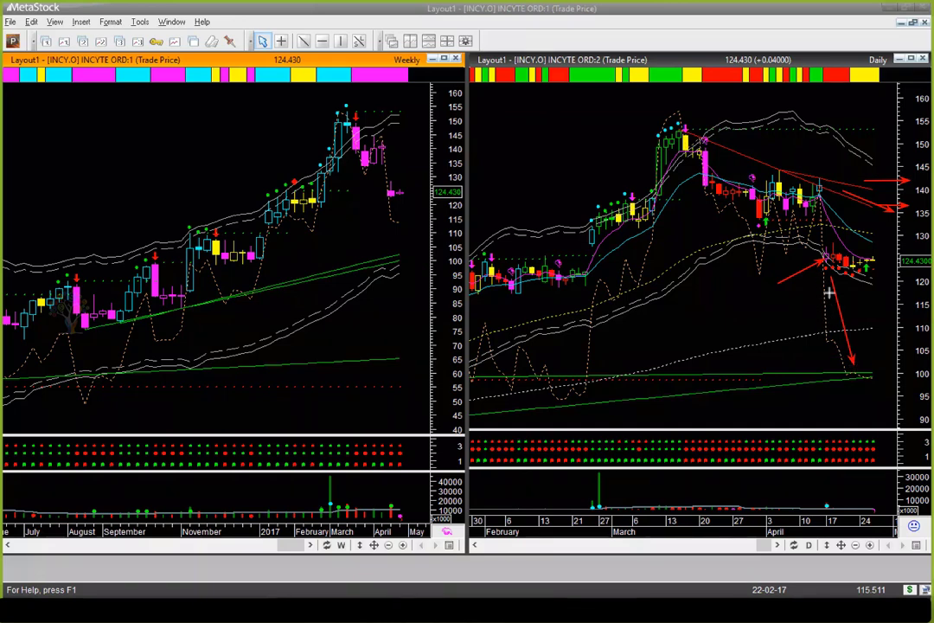
drag(856, 368, 883, 378)
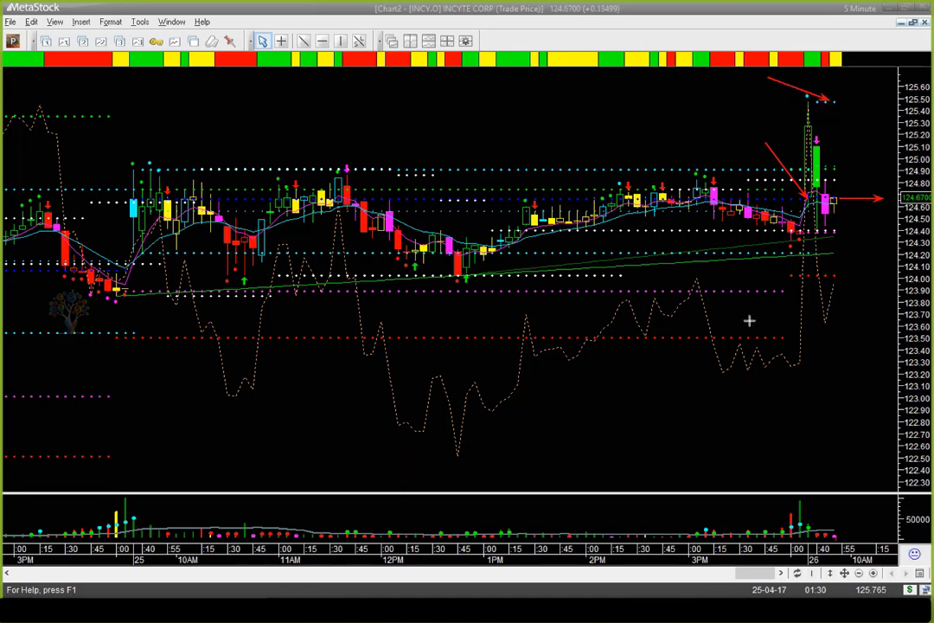
Mark the dotted levels near 125.50 and 124.40 on INCY's 5-minute chart with arrows, and close the chart without saving.
drag(750, 320, 818, 232)
drag(846, 101, 887, 102)
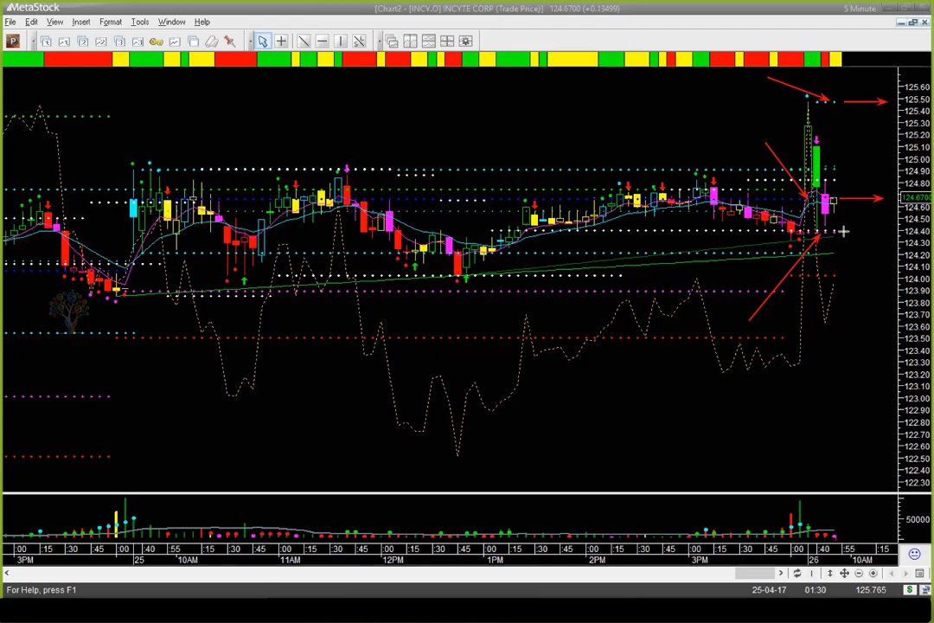
drag(844, 231, 887, 231)
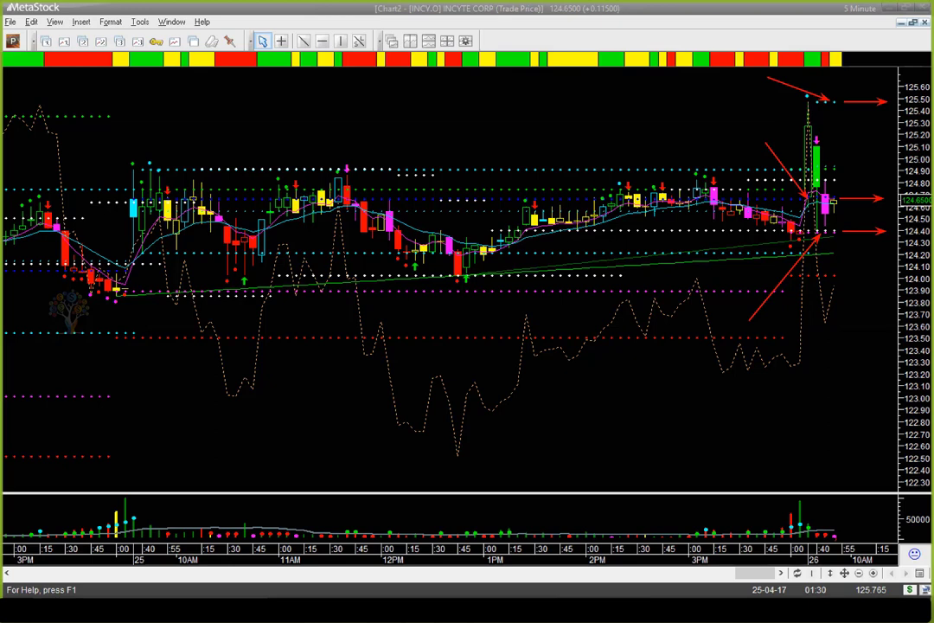
key(ctrl+F4)
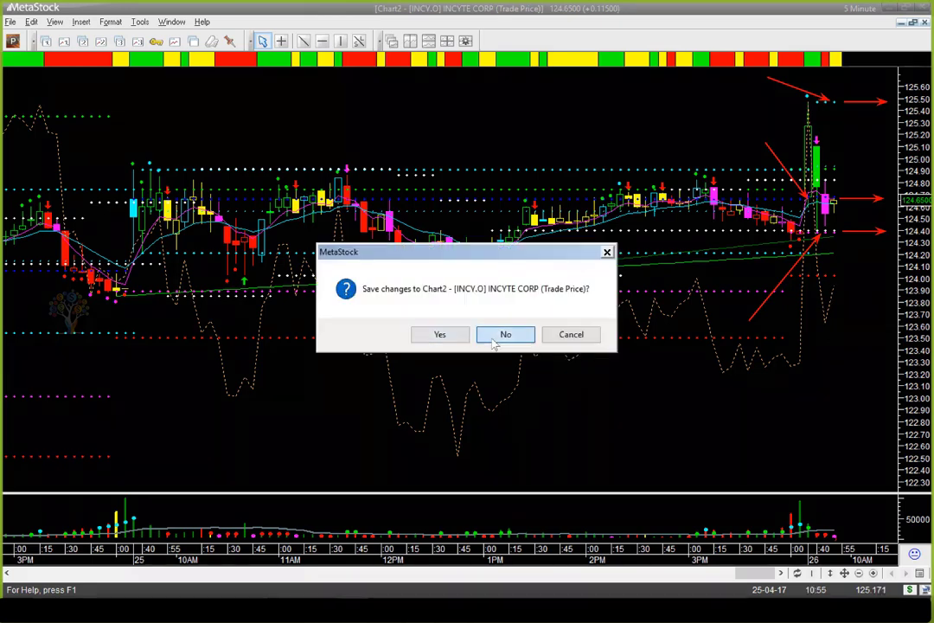
click(498, 335)
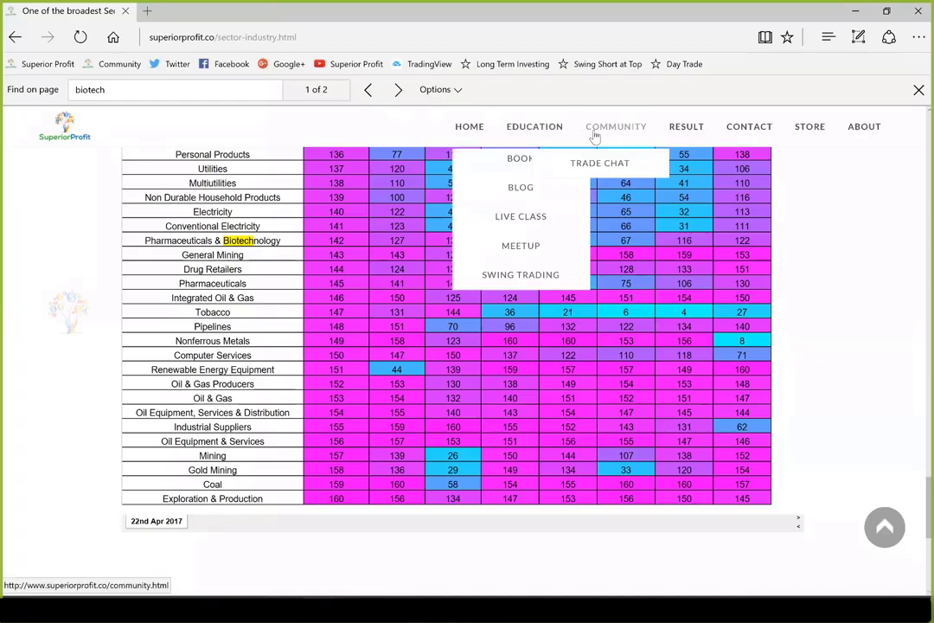
Open the Superior Profit community forum from the sector-industry page and browse its list of recent posts.
click(616, 128)
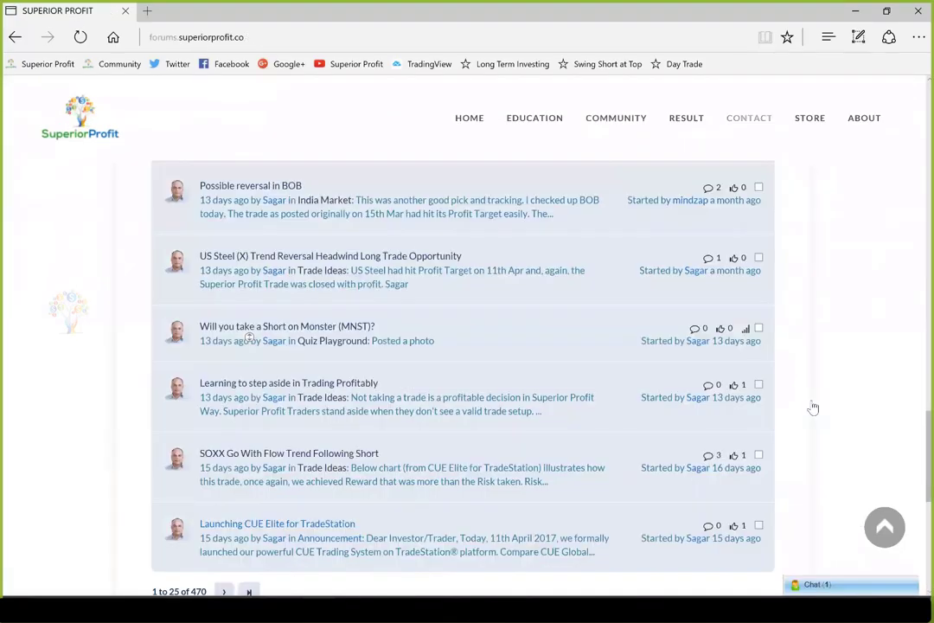
scroll(813, 406, down, 5)
scroll(880, 350, up, 10)
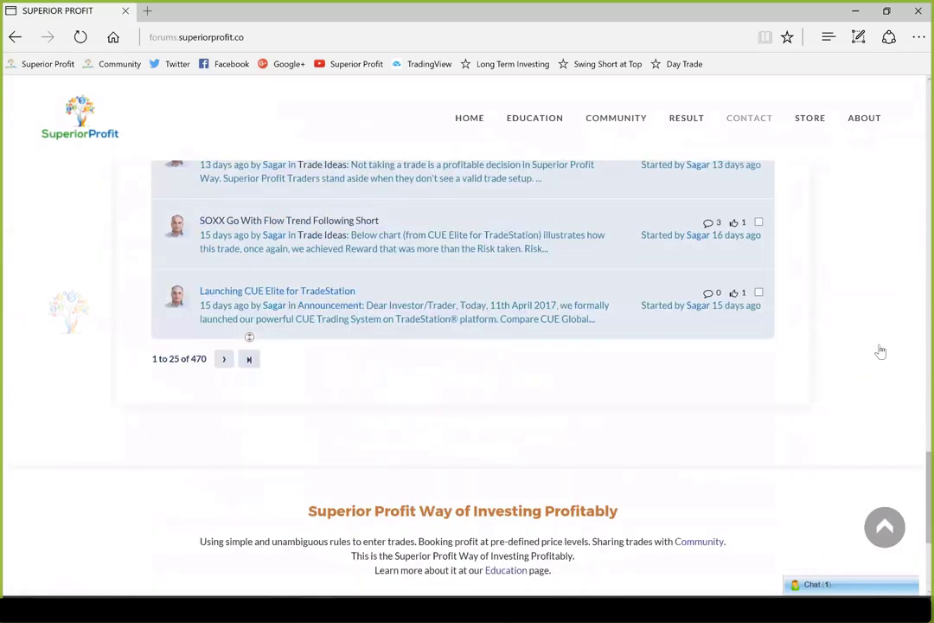
scroll(916, 177, down, 1)
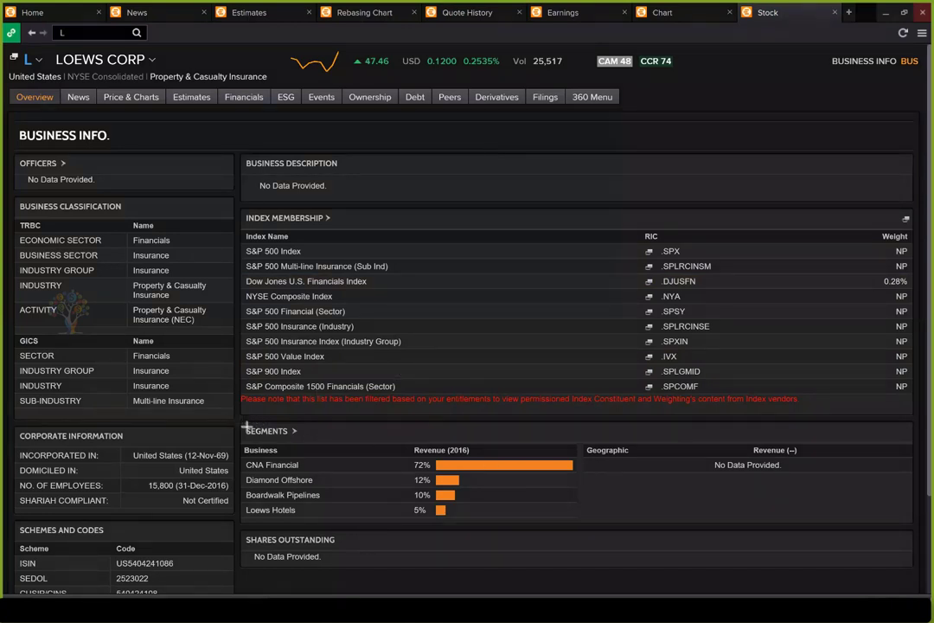
On the Loews Corp business info page, box the Segments section and point arrows at the business segments' names and 2016 revenue shares.
drag(238, 422, 813, 515)
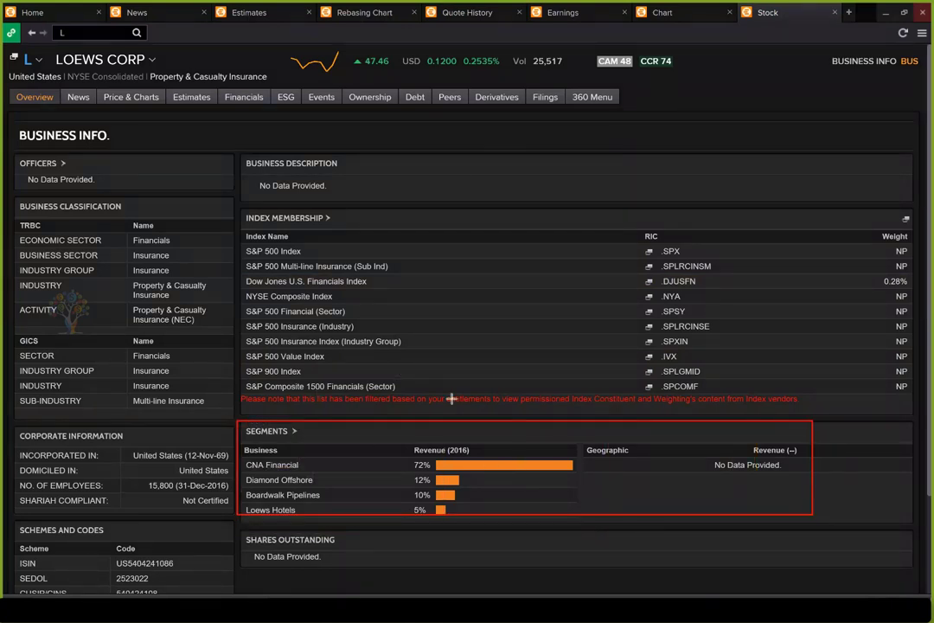
drag(356, 436, 412, 459)
mouse_move(501, 487)
mouse_down()
mouse_move(463, 482)
mouse_move(448, 514)
mouse_up()
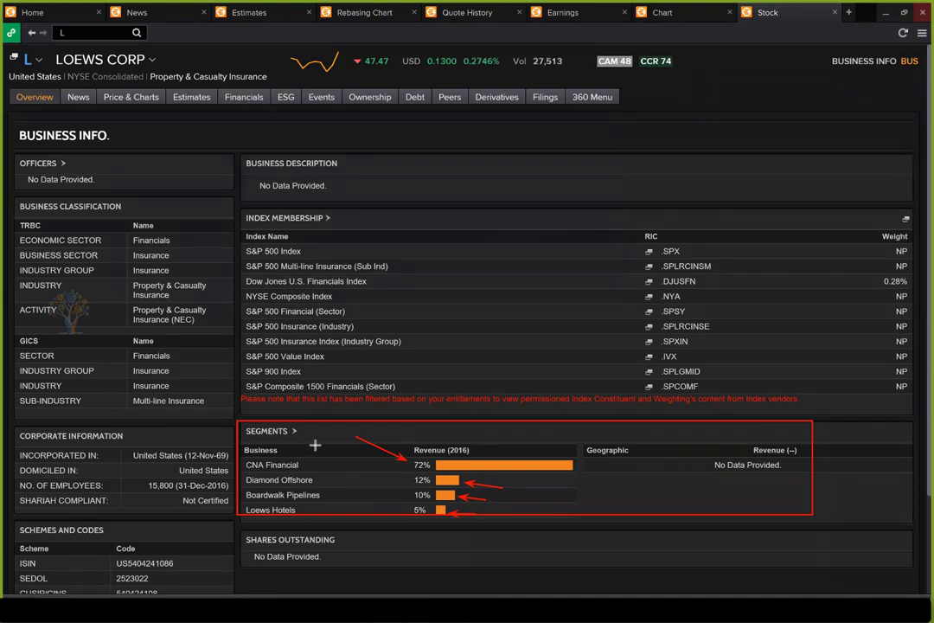
drag(309, 447, 288, 460)
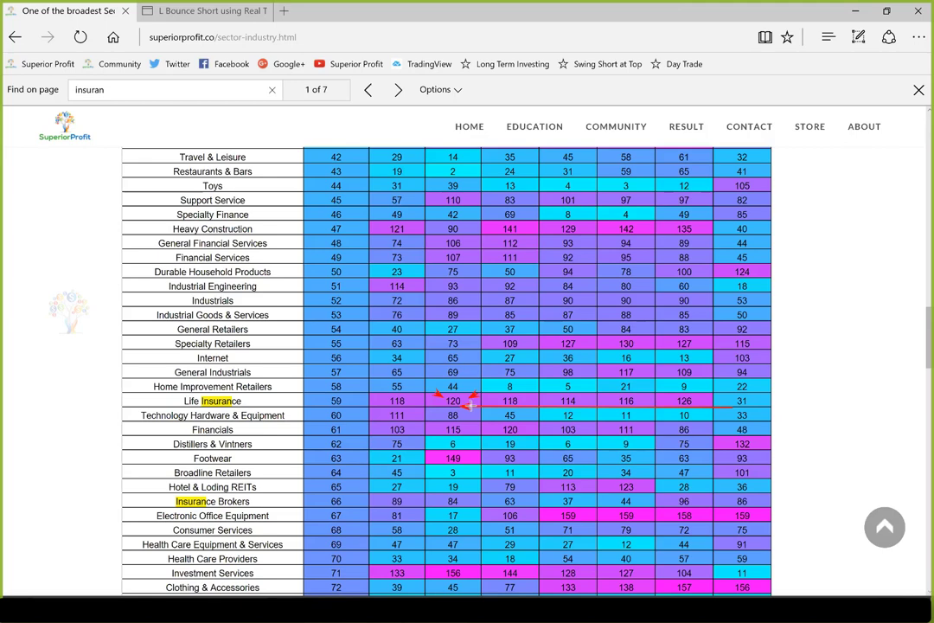
Advance through the "insuran" matches in the sector-industry ranking table to Reinsurance and mark its row with an arrow.
key(ctrl+f)
key(Return)
key(Return)
mouse_move(666, 585)
mouse_down()
mouse_move(395, 585)
mouse_move(469, 585)
mouse_up()
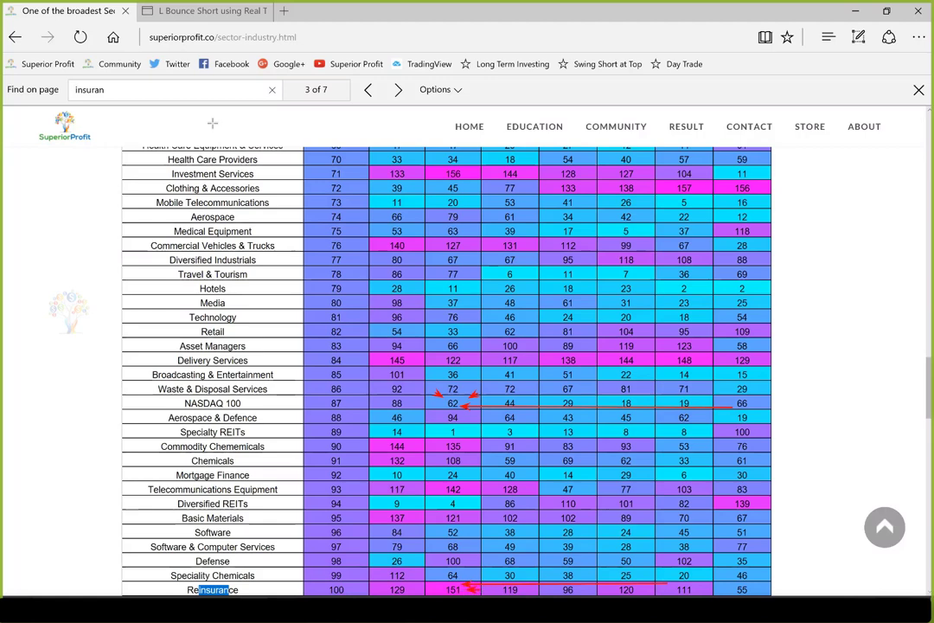
Step through the remaining "insuran" matches, from Insurance to Full Line Insurance, and return to the first match.
click(165, 90)
key(Return)
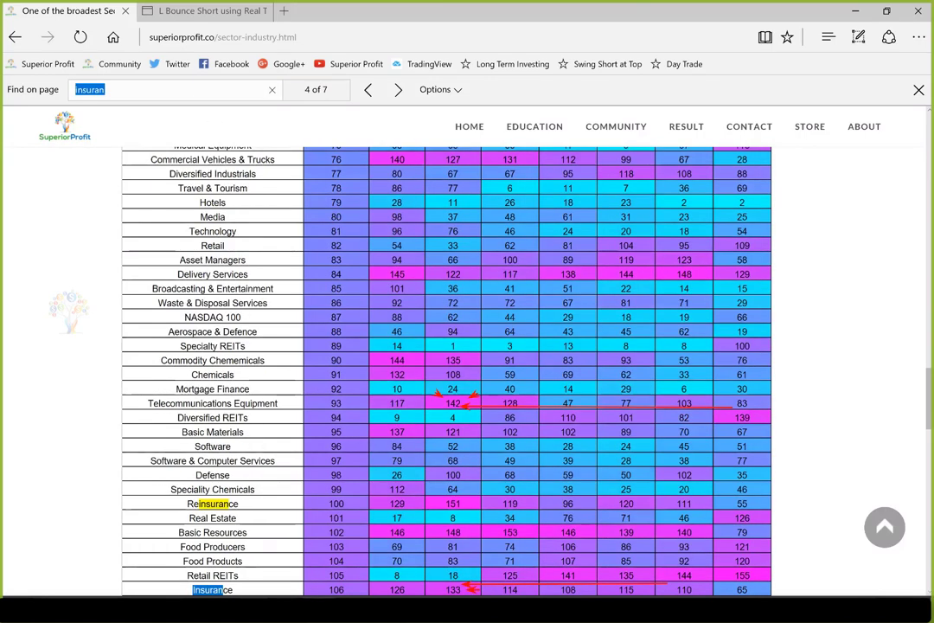
key(Return)
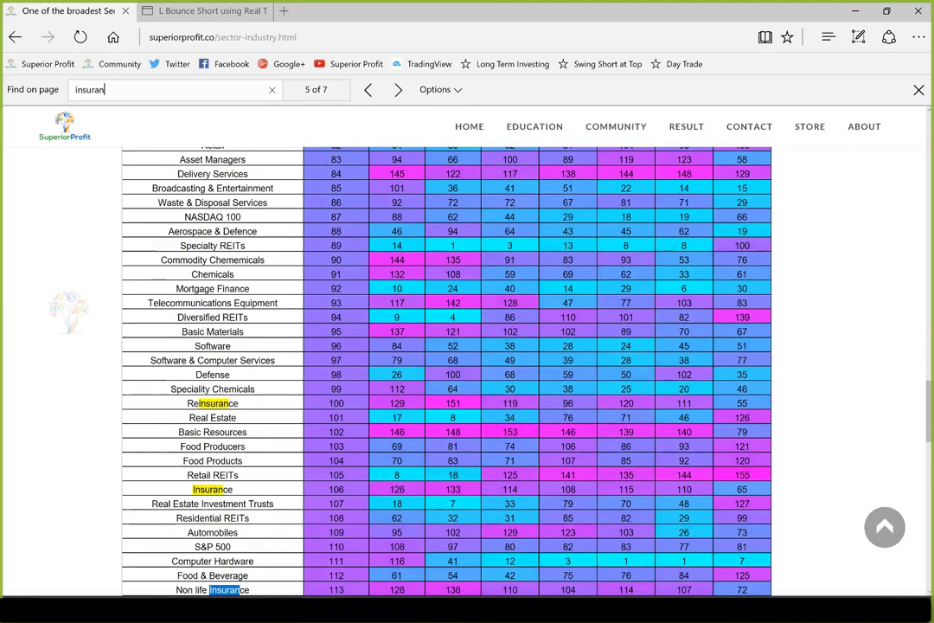
key(Return)
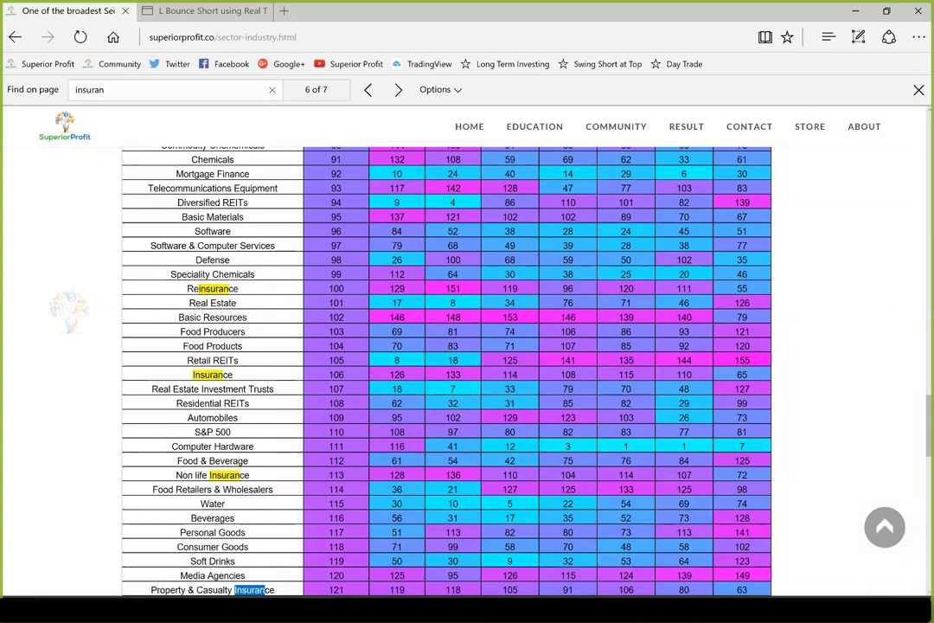
key(Return)
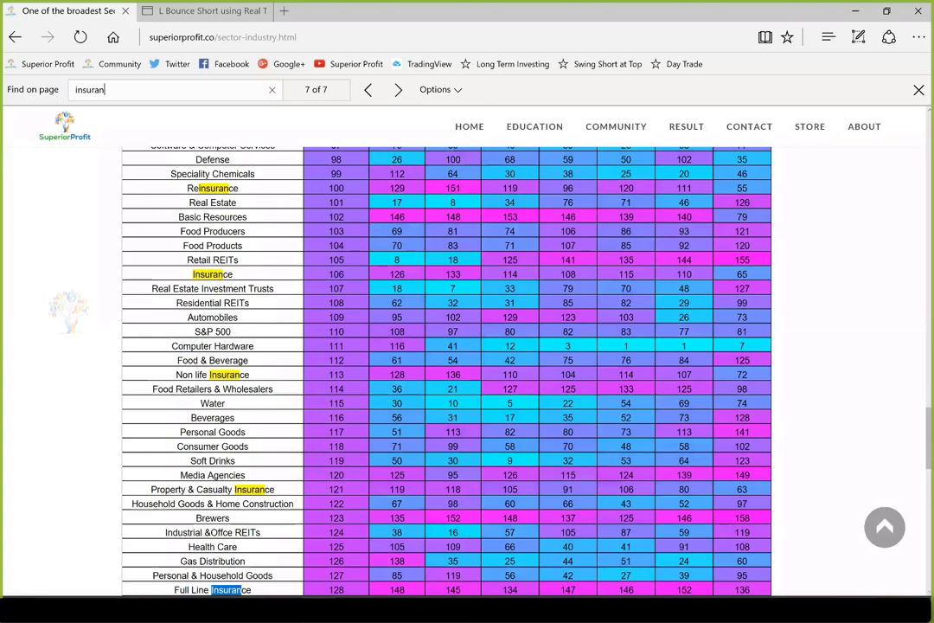
key(Return)
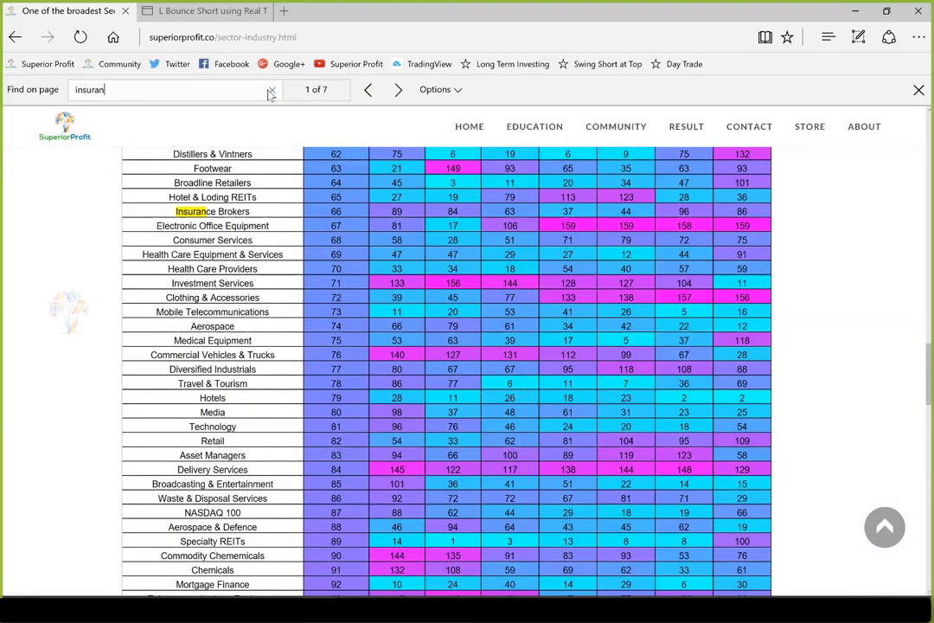
Clear the page search, switch to the L Bounce Short forum post and study its enlarged weekly and daily charts.
key(ctrl+a)
key(BackSpace)
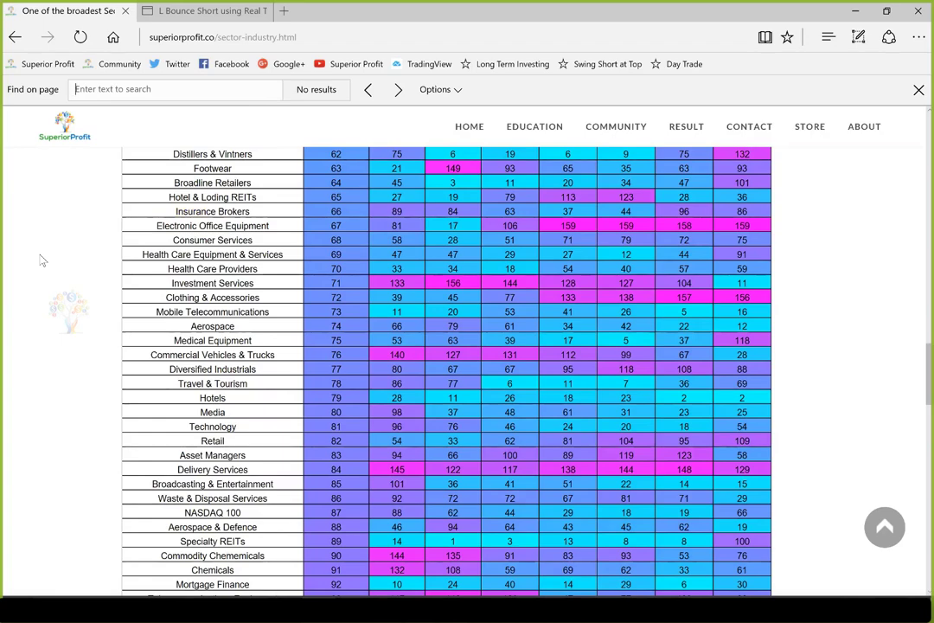
key(ctrl+Tab)
middle_click(547, 336)
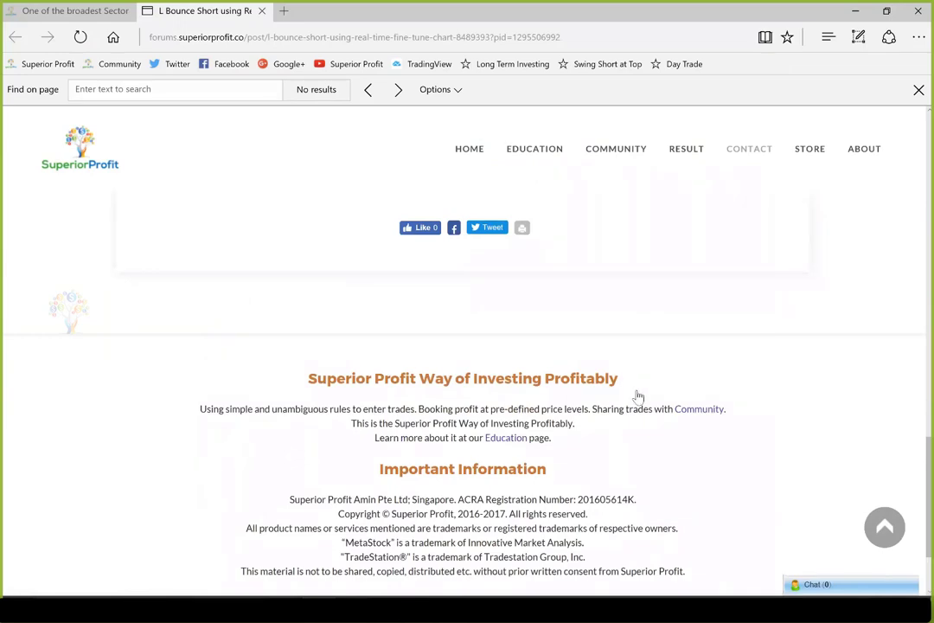
scroll(653, 396, up, 5)
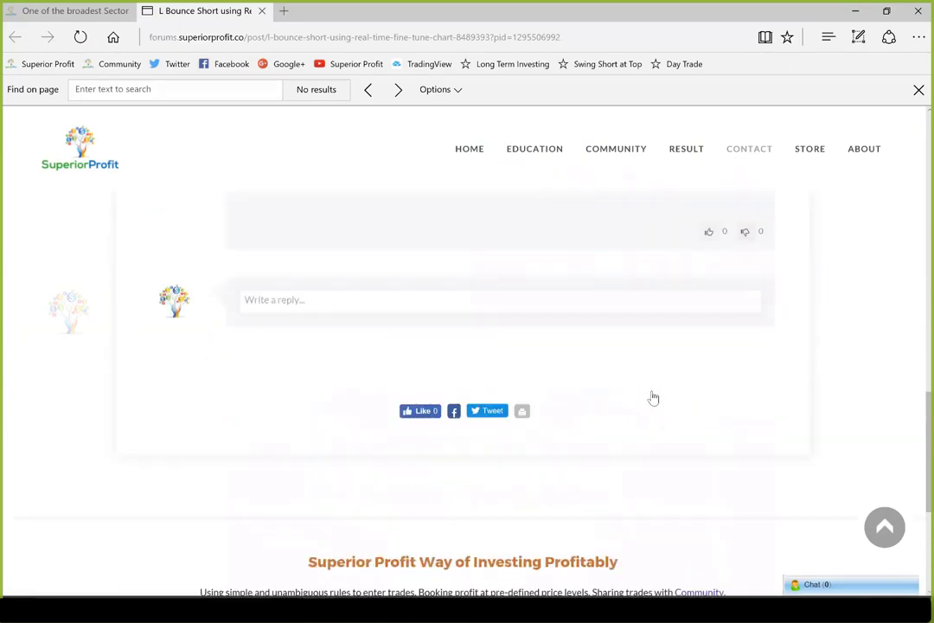
click(594, 324)
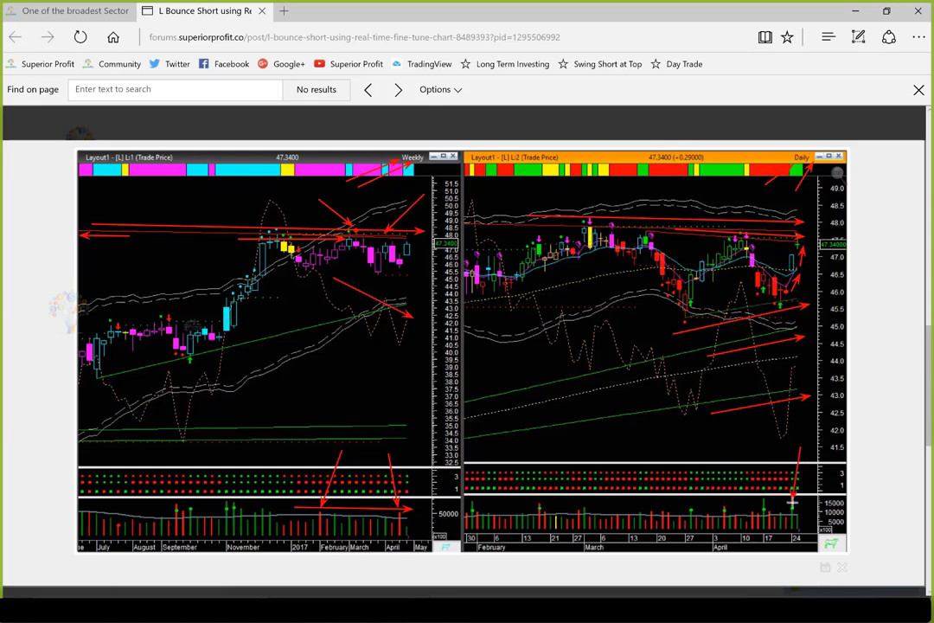
click(609, 110)
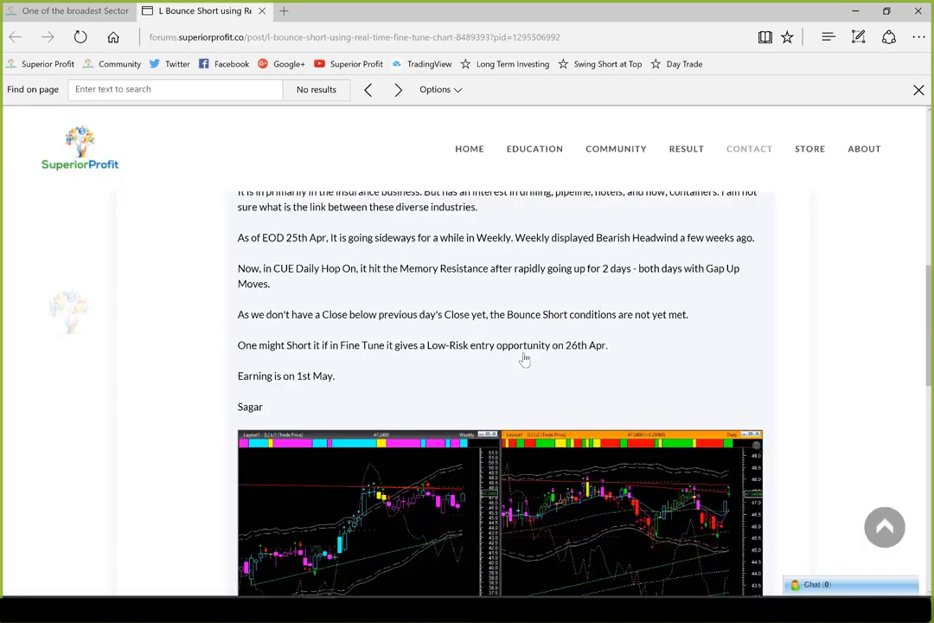
scroll(525, 359, down, 3)
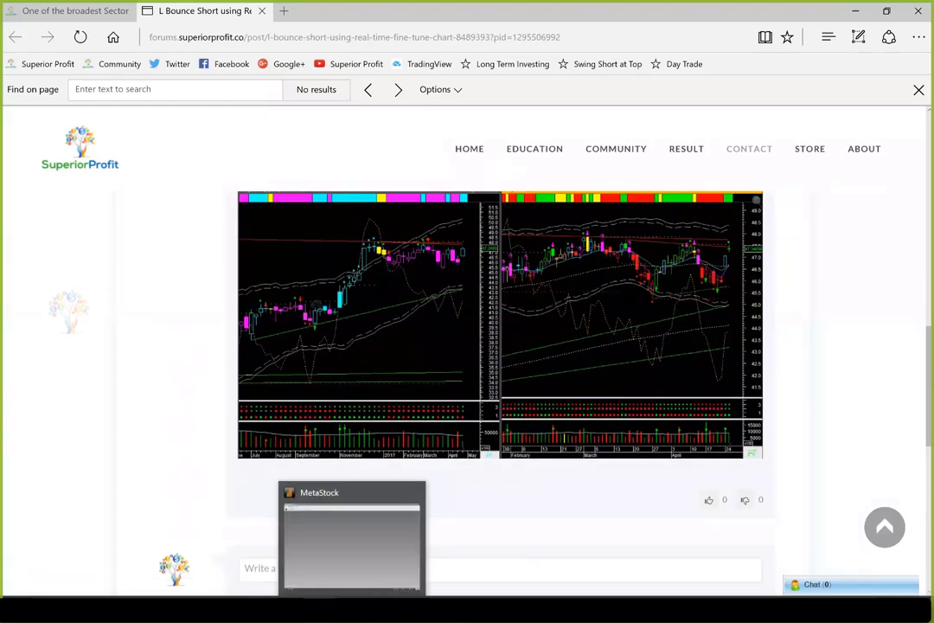
Switch to MetaStock and open a chart of instrument L with the Cue Spotlight - Daily And 5 Minute template.
click(354, 610)
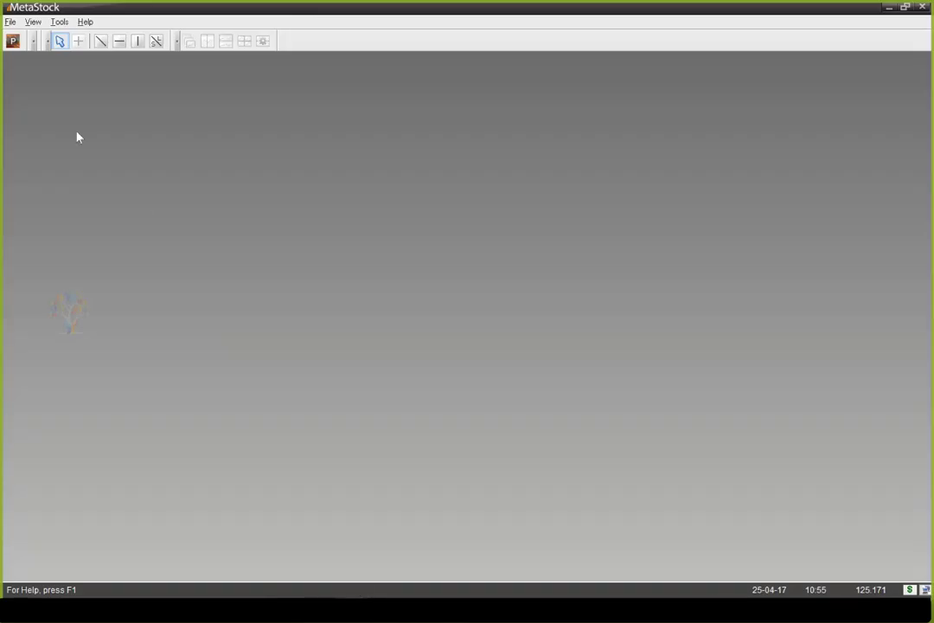
click(12, 41)
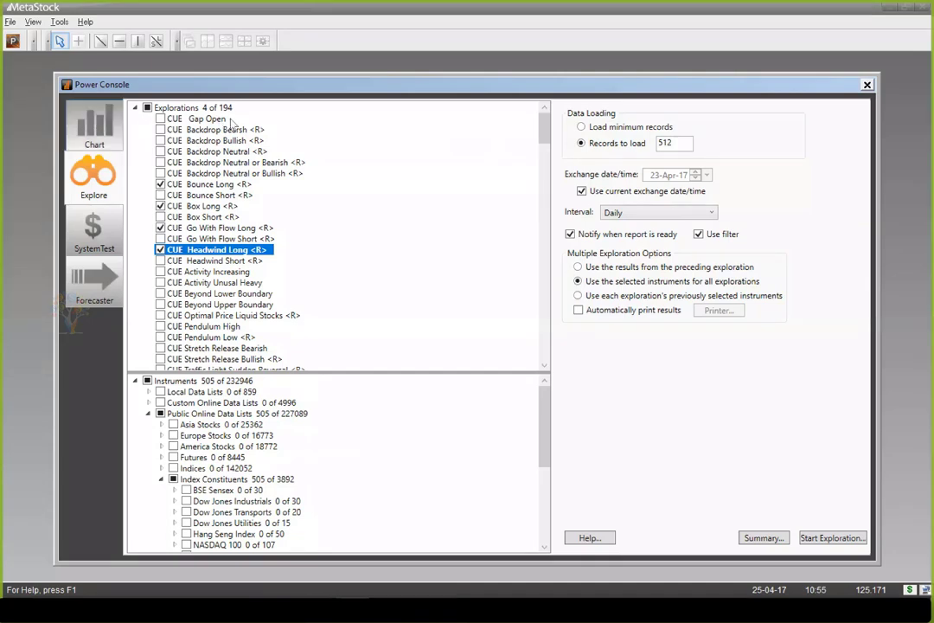
click(94, 128)
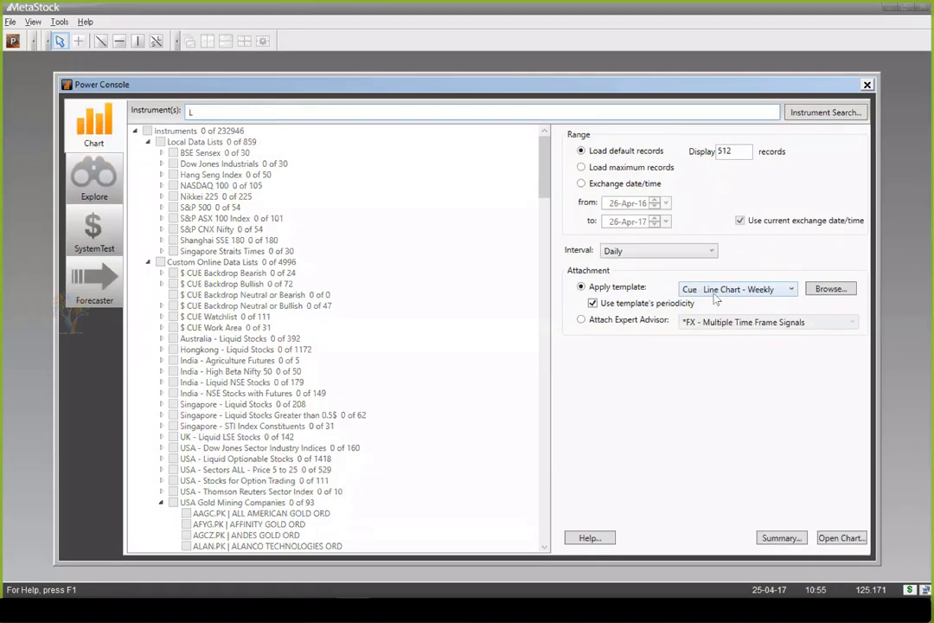
click(779, 289)
drag(795, 366, 798, 379)
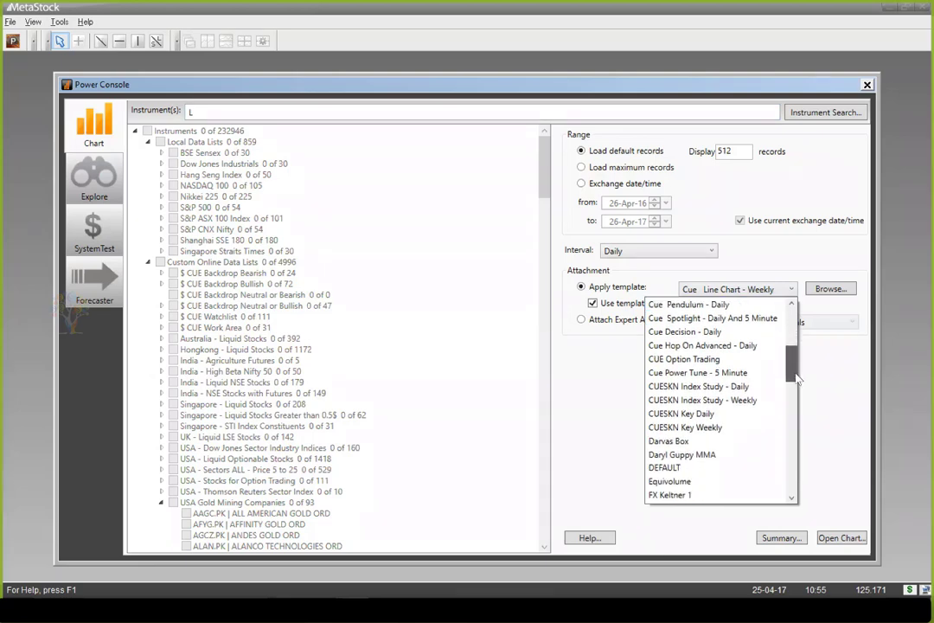
click(751, 318)
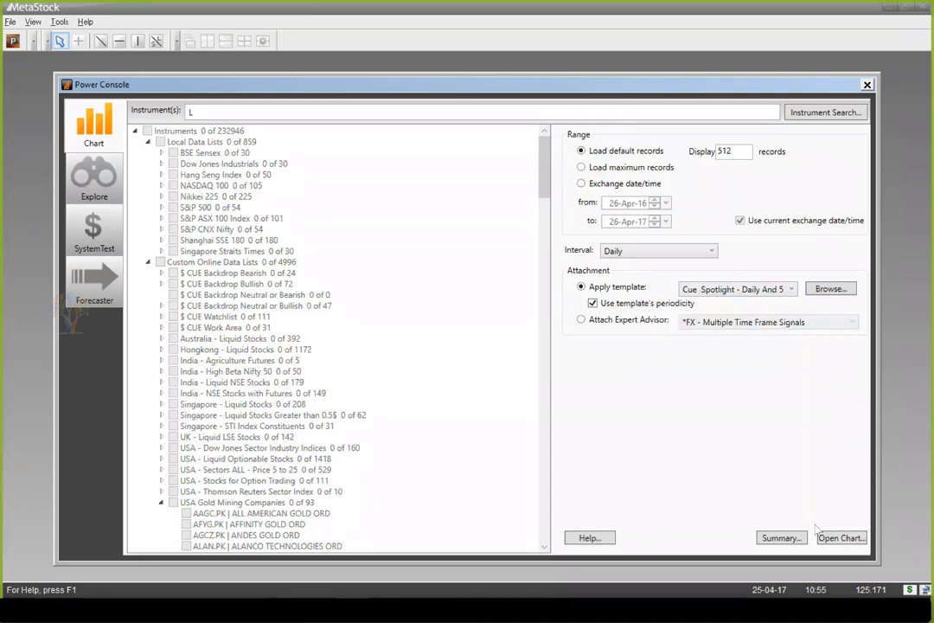
click(840, 537)
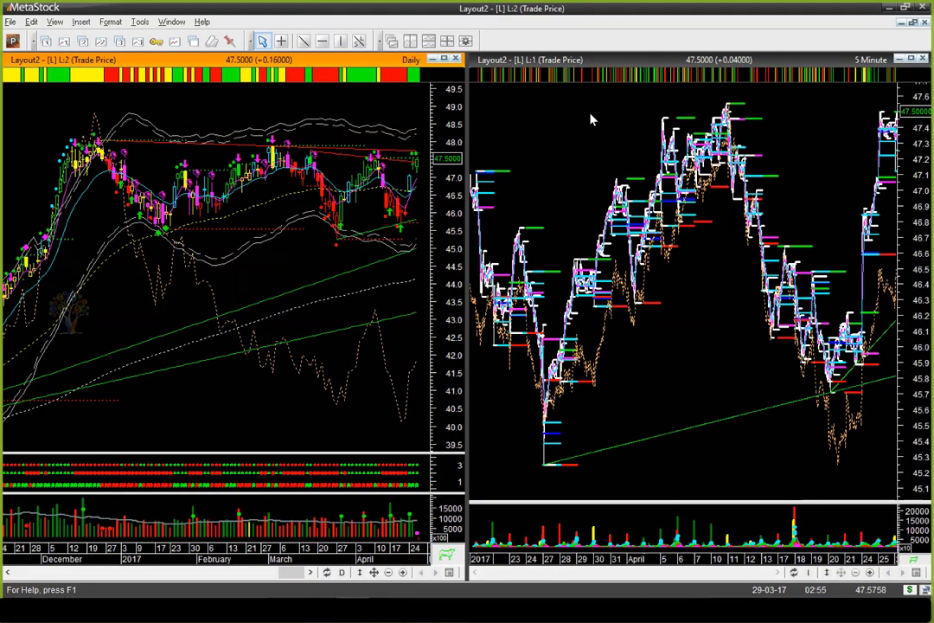
On the daily chart of L, draw arrows to the Daily label, the latest candle and the resistance lines above it.
click(798, 137)
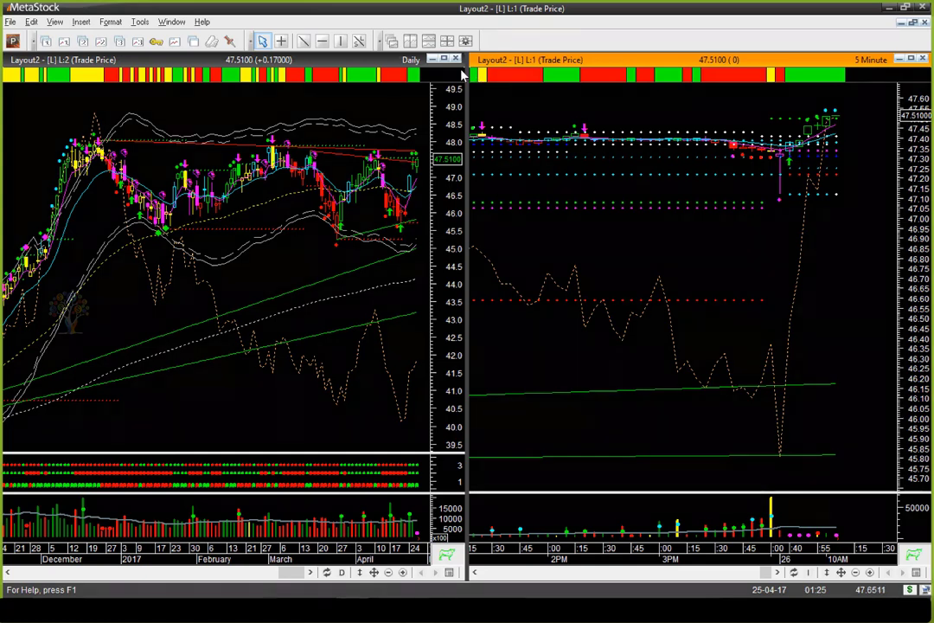
drag(363, 108, 393, 84)
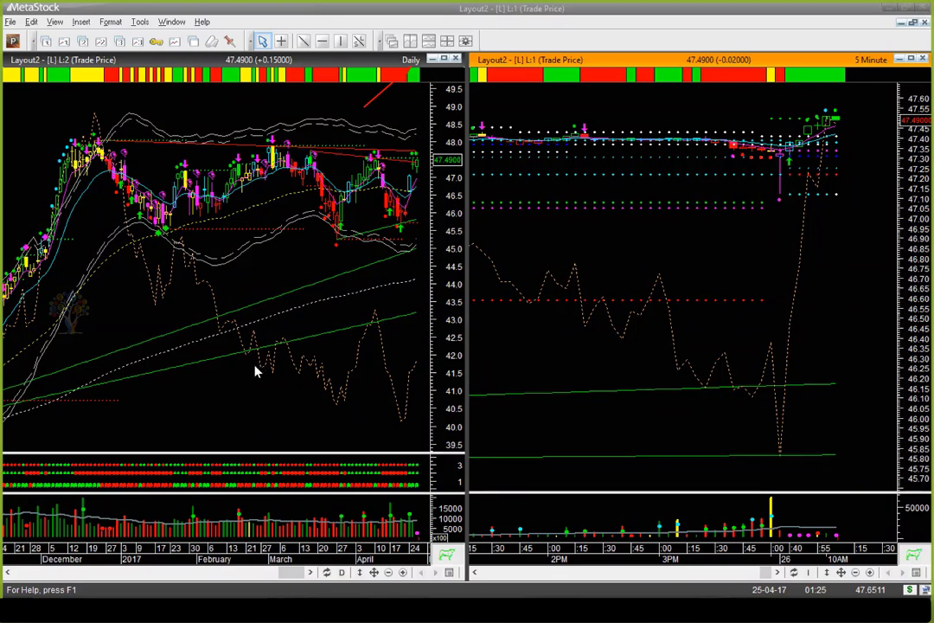
scroll(381, 428, up, 3)
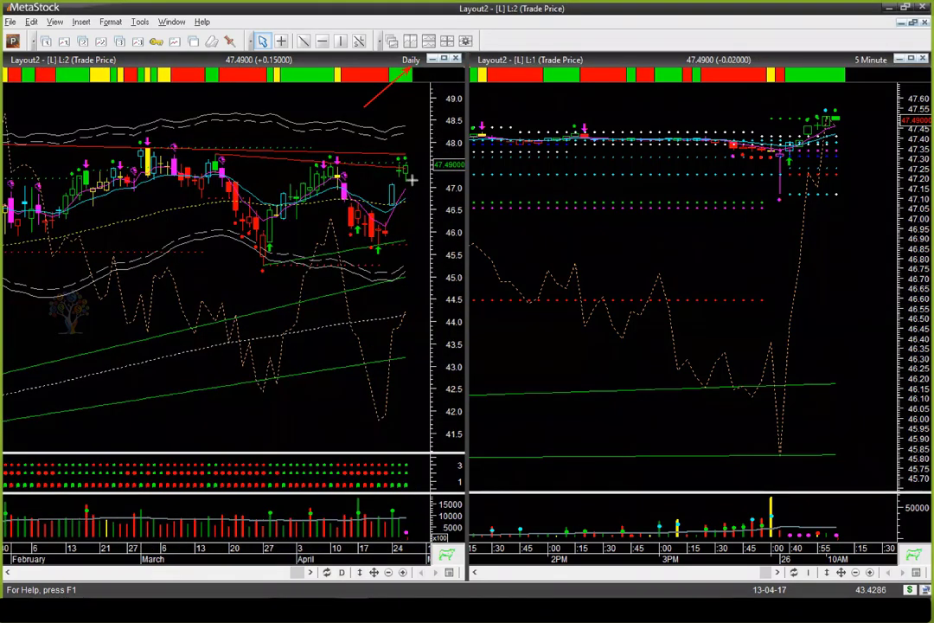
drag(411, 179, 430, 227)
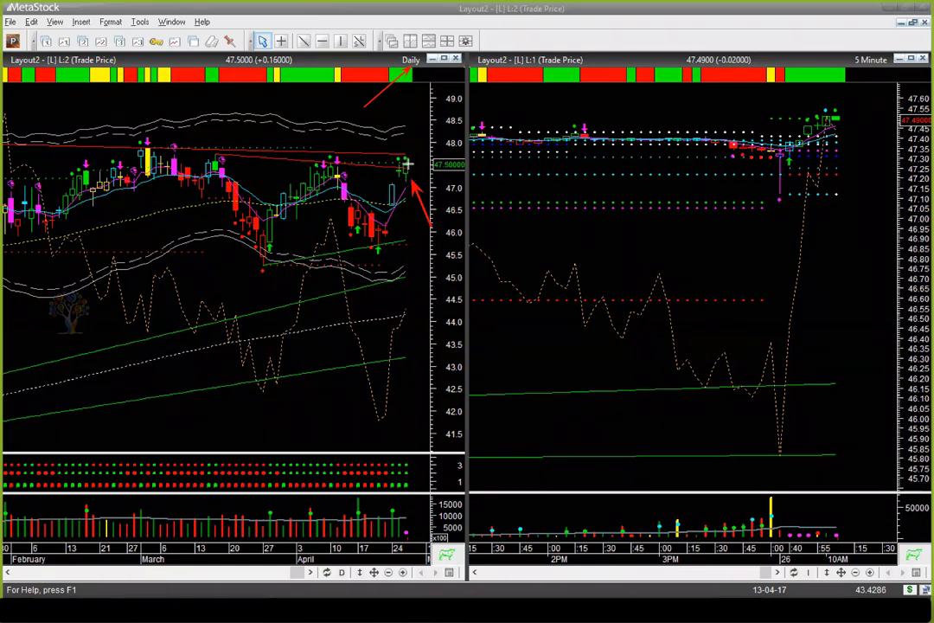
drag(369, 152, 424, 154)
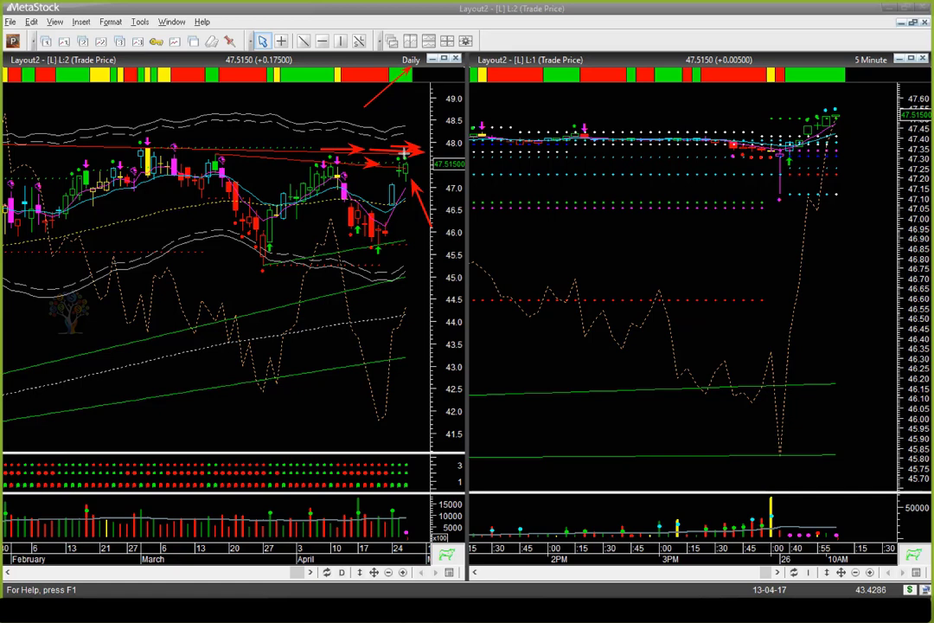
mouse_move(405, 174)
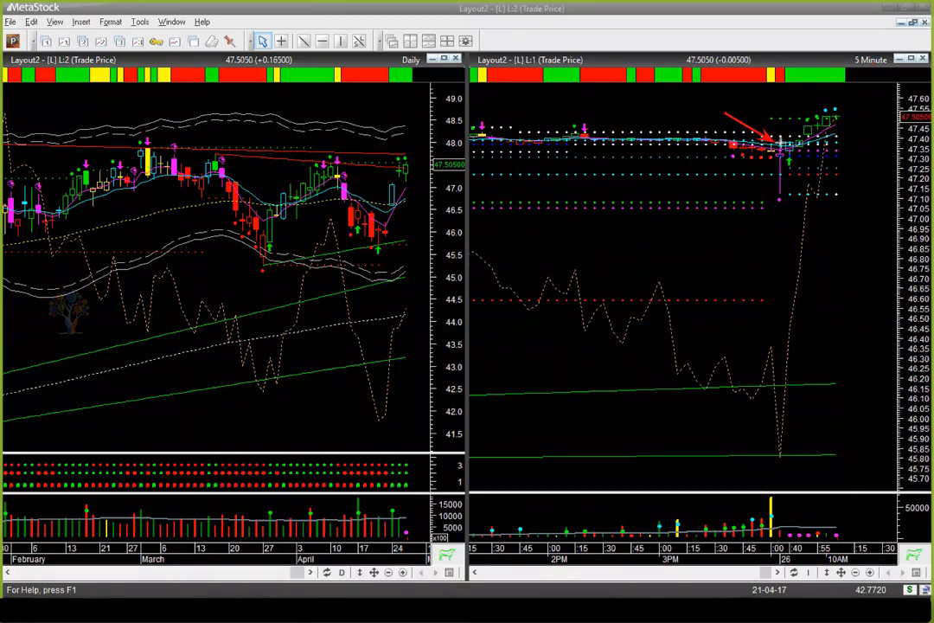
Clear the arrow on the 5-minute chart and draw arrows marking the day's opening candles and the dotted price levels around them.
drag(781, 141, 781, 142)
key(Delete)
drag(688, 230, 776, 156)
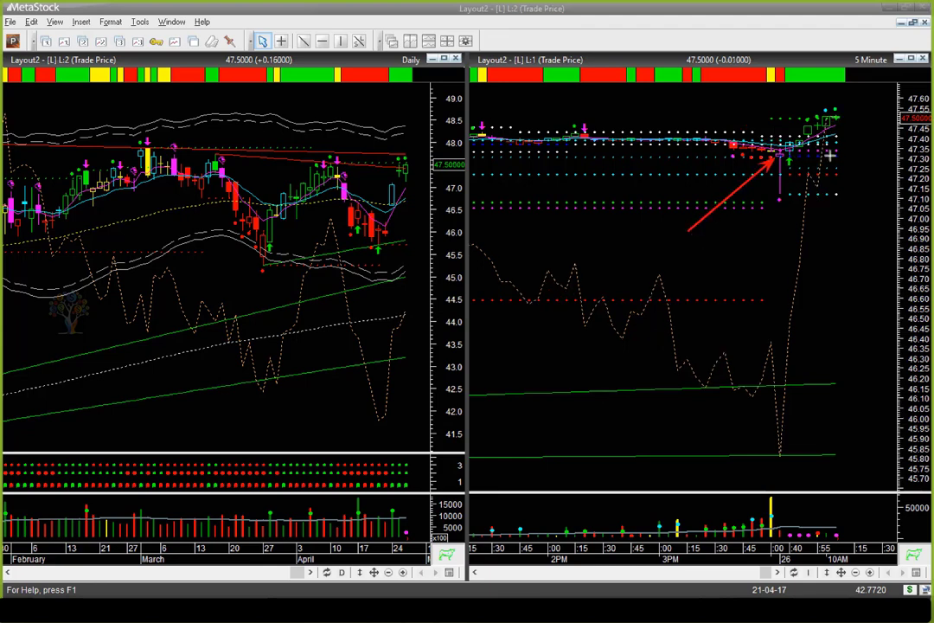
drag(832, 156, 875, 156)
drag(762, 231, 794, 198)
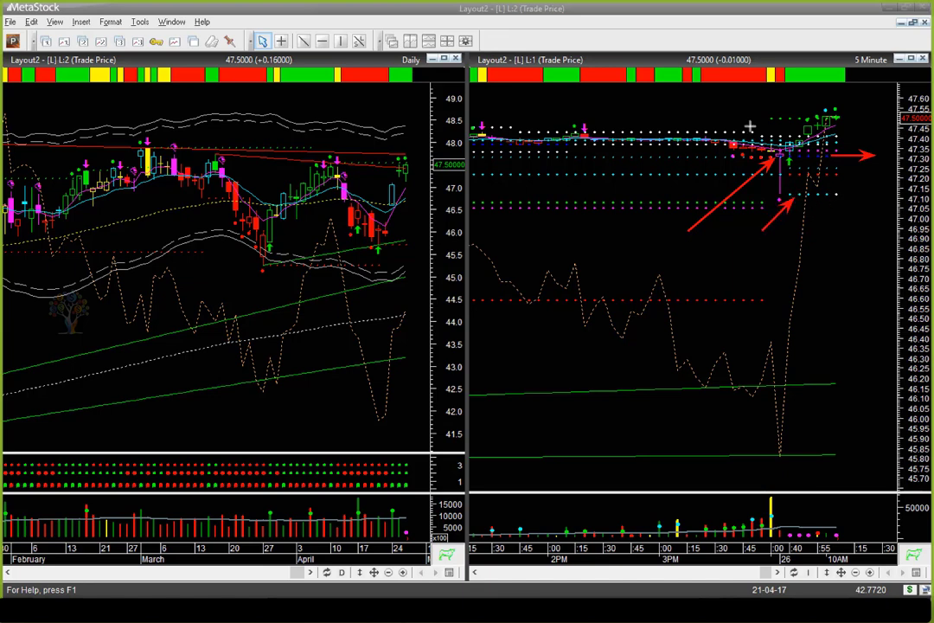
drag(745, 106, 788, 137)
drag(844, 143, 882, 143)
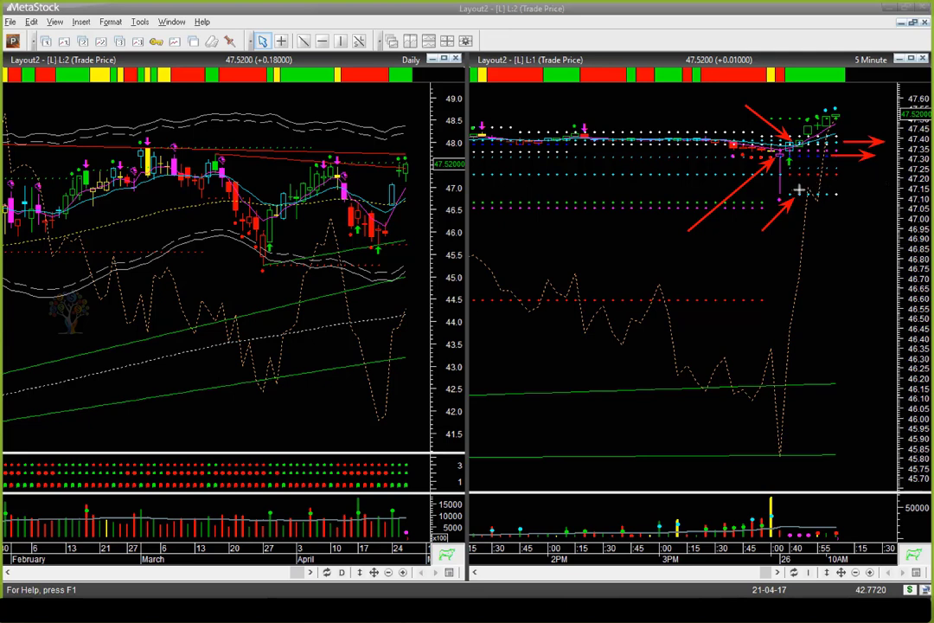
Add arrows along the rising 5-minute candles, the dotted green level beside them and the markers above the newest bars.
drag(794, 156, 818, 138)
drag(774, 115, 803, 115)
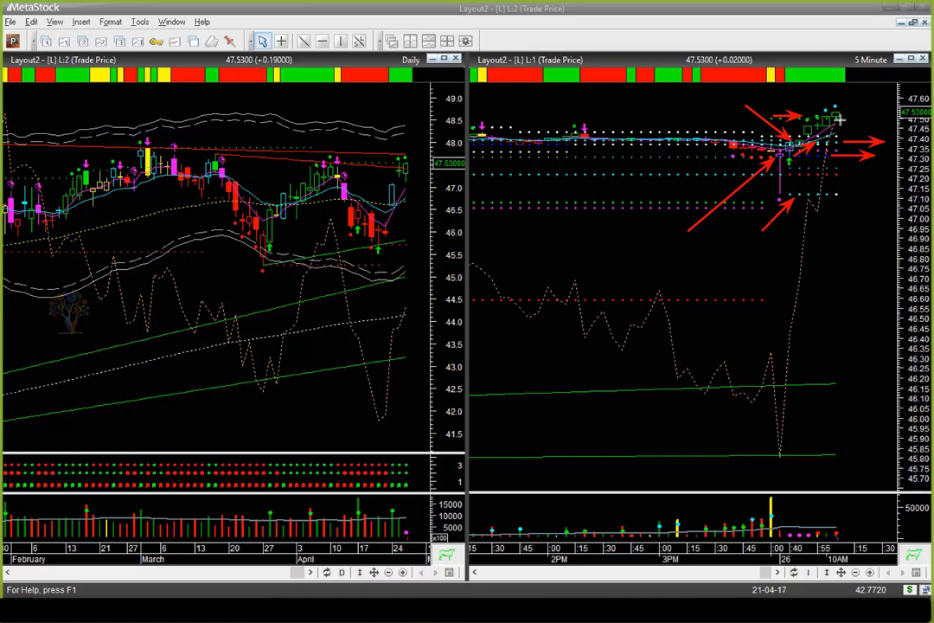
drag(815, 85, 832, 100)
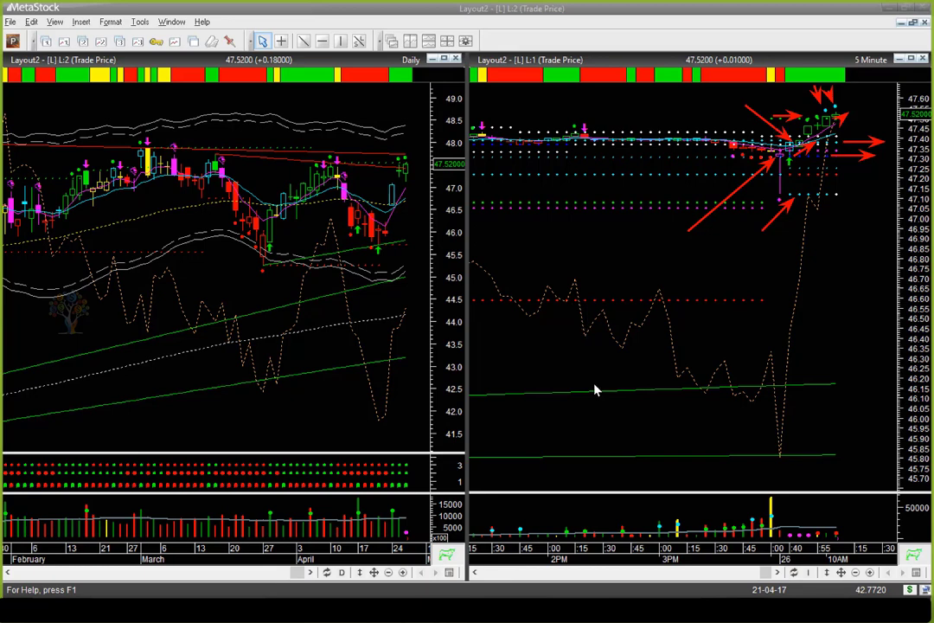
Erase the arrows and sketch possible sideways, upward and downward price paths from the latest 5-minute candle.
key(e)
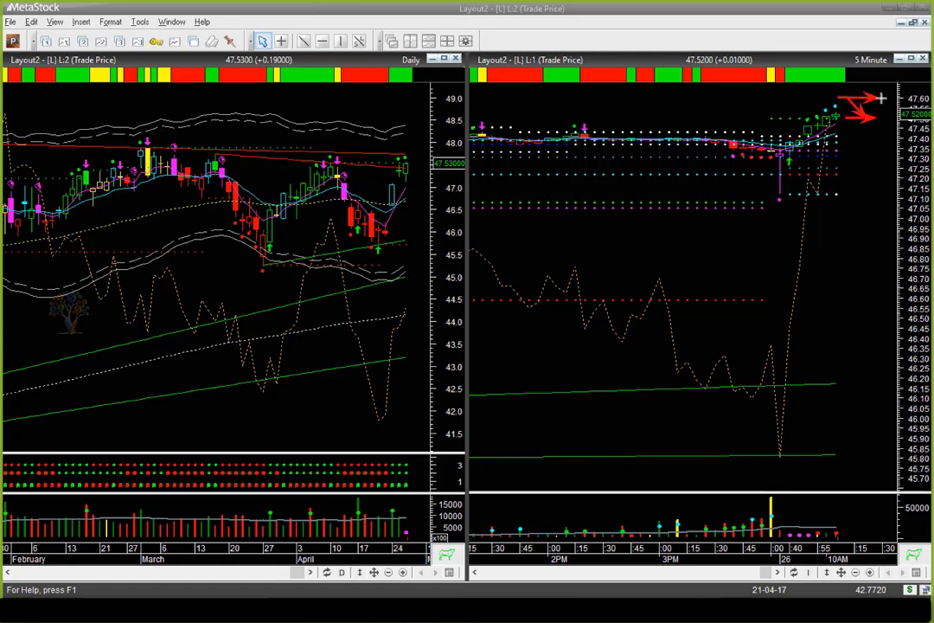
drag(855, 122, 853, 170)
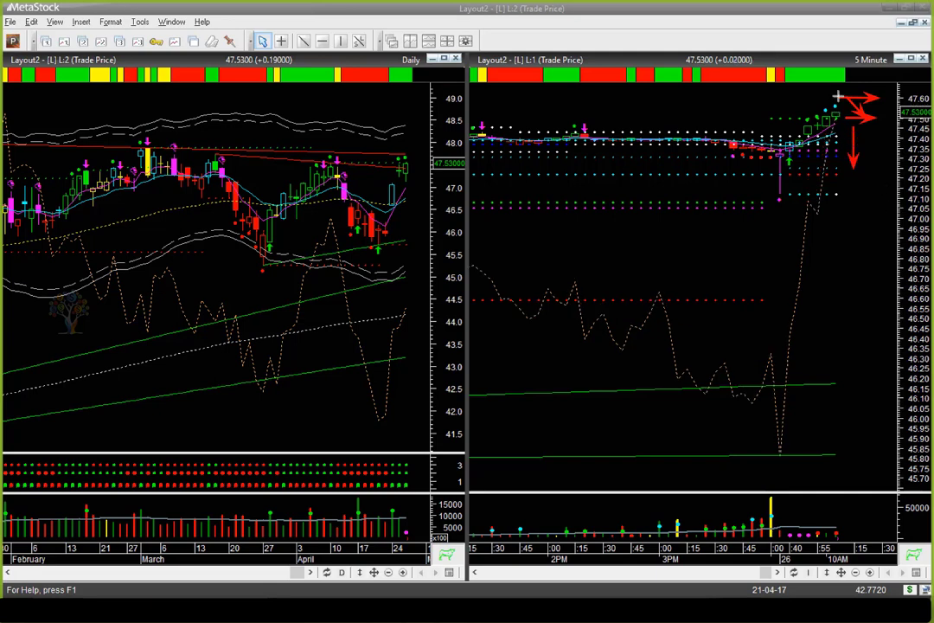
drag(834, 89, 855, 71)
drag(876, 149, 900, 149)
mouse_move(884, 98)
mouse_down()
mouse_move(872, 146)
mouse_move(876, 215)
mouse_up()
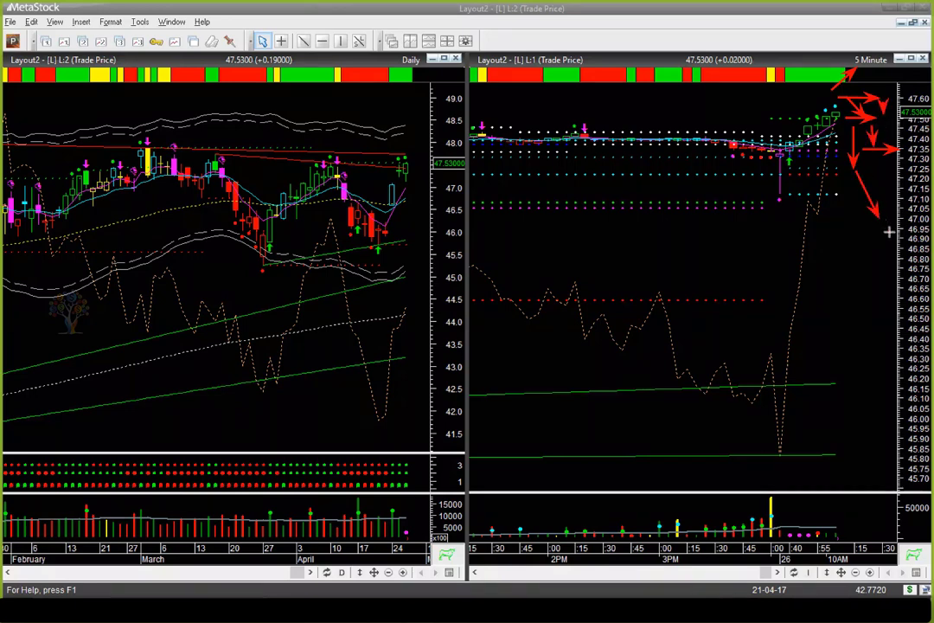
key(Escape)
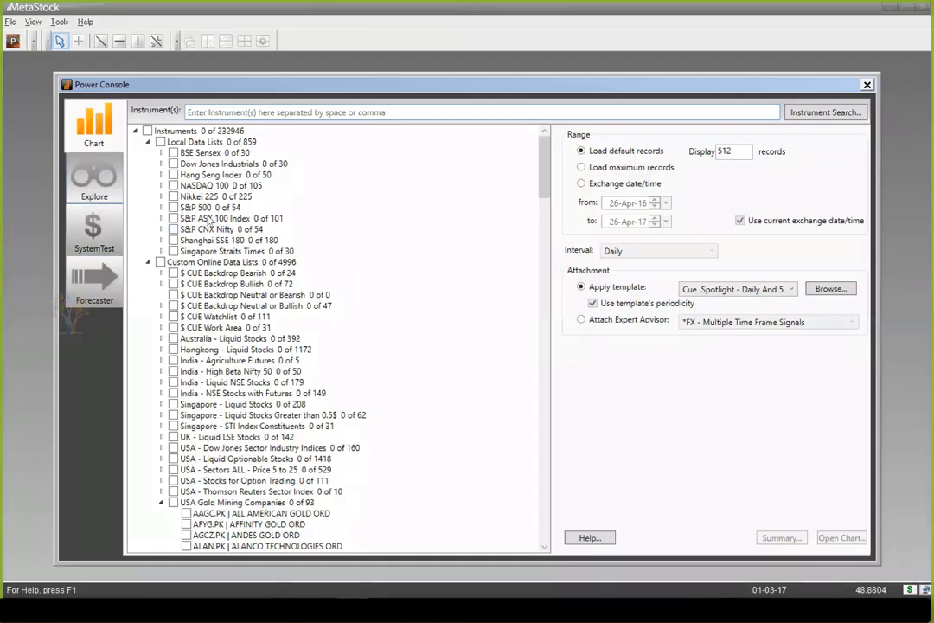
Run only the CUE Bounce Short exploration on the S&P 500 constituents with the exchange date set to 25-Apr-17.
click(95, 187)
mouse_move(229, 199)
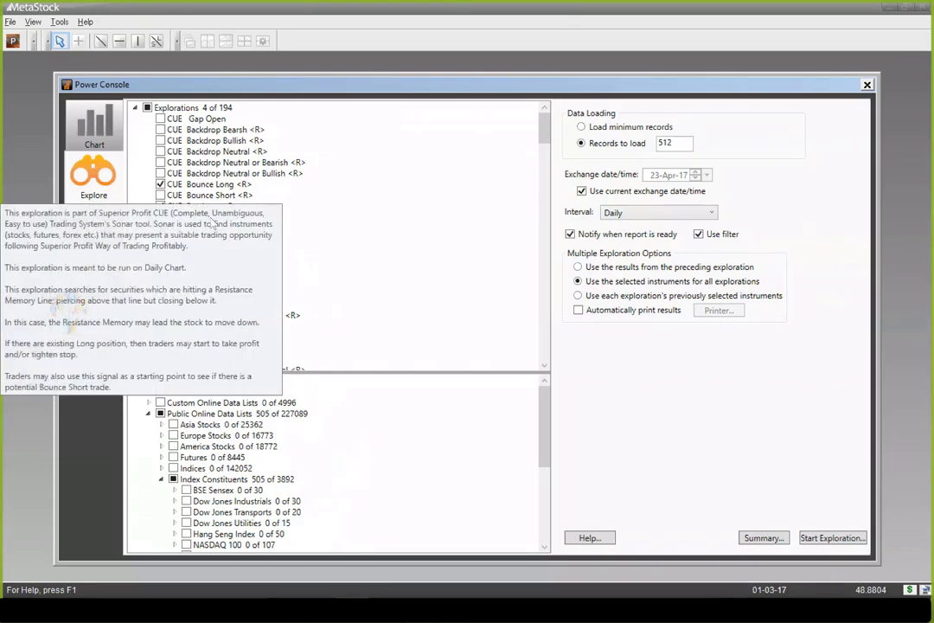
mouse_move(206, 232)
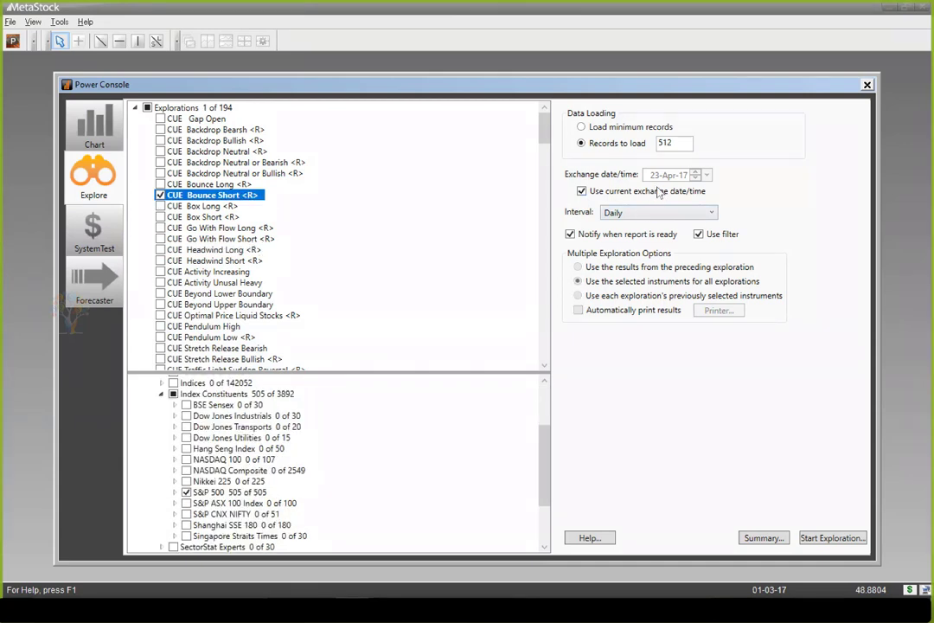
click(655, 196)
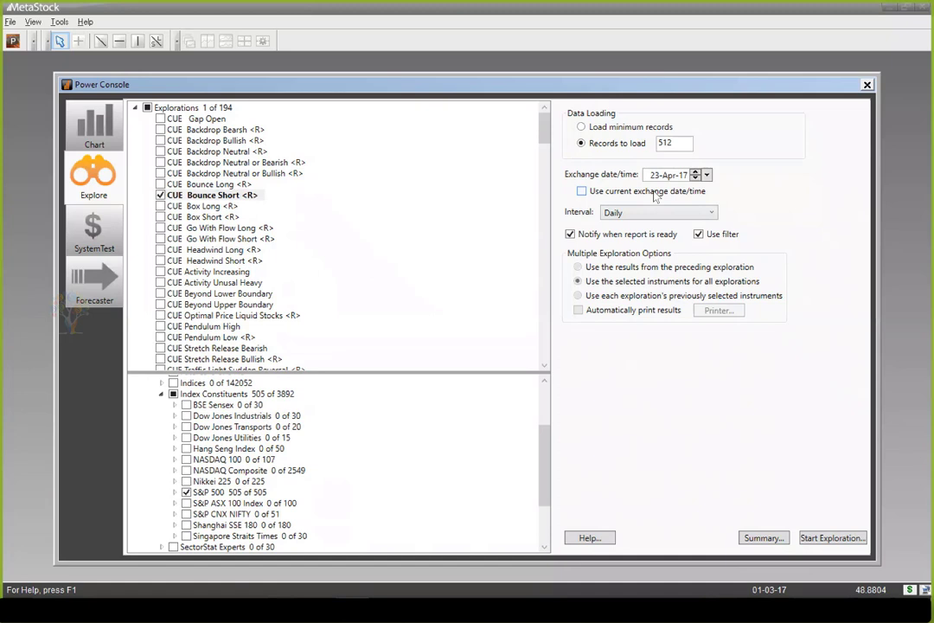
click(695, 177)
key(Return)
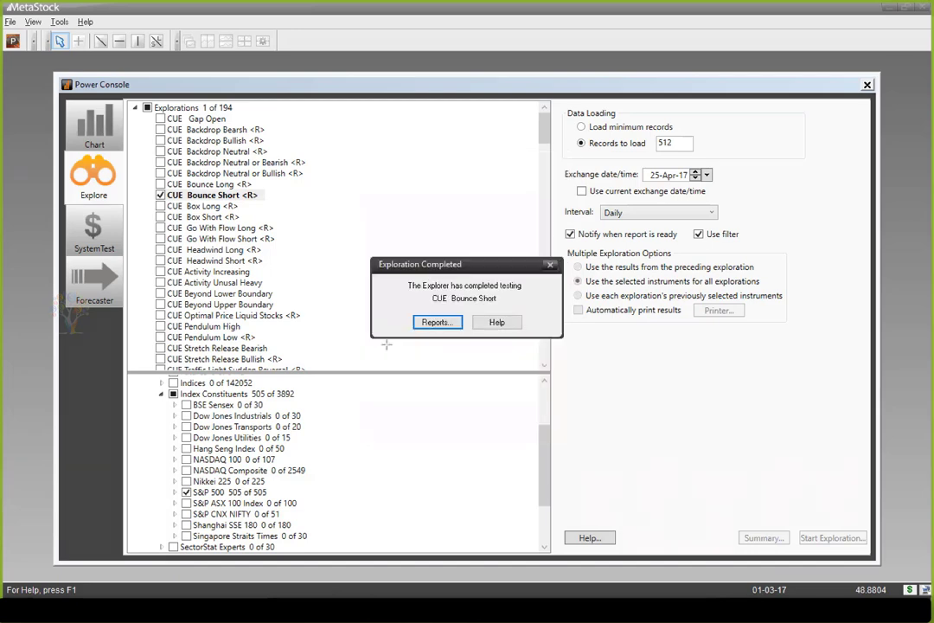
Locate LOEWS CORP in the results report of the CUE Bounce Short exploration and close the report.
click(437, 323)
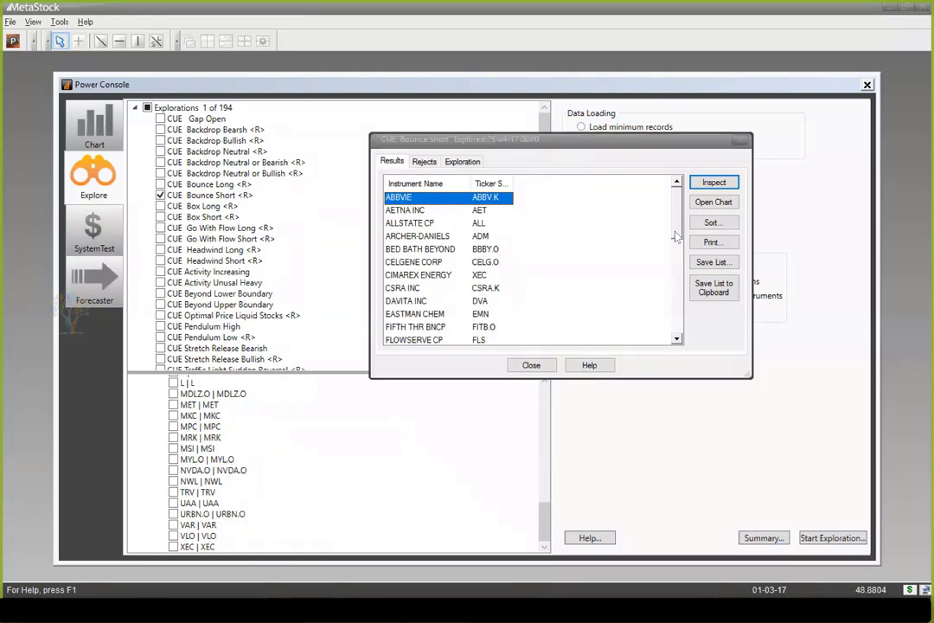
drag(678, 229, 680, 286)
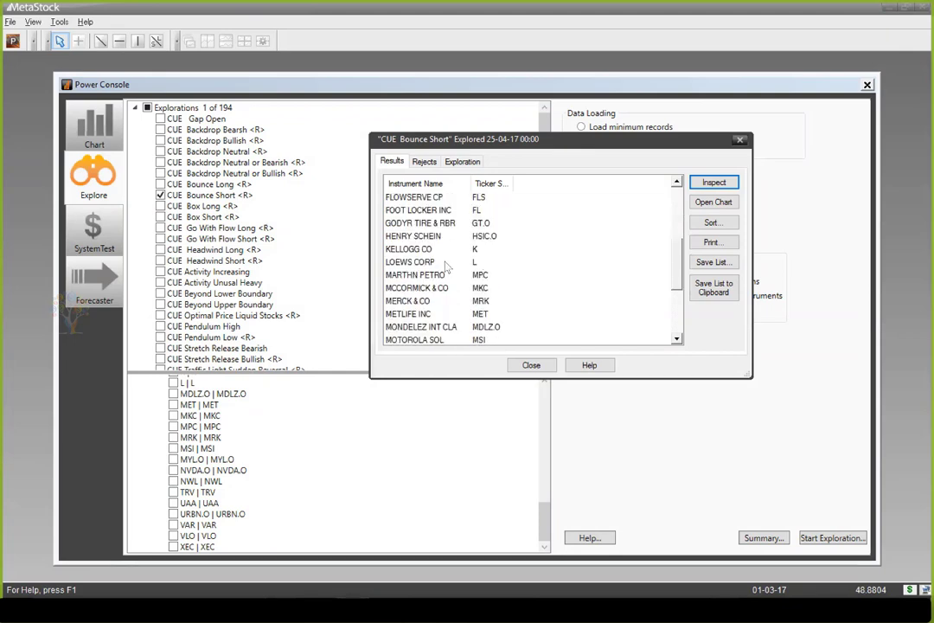
click(452, 263)
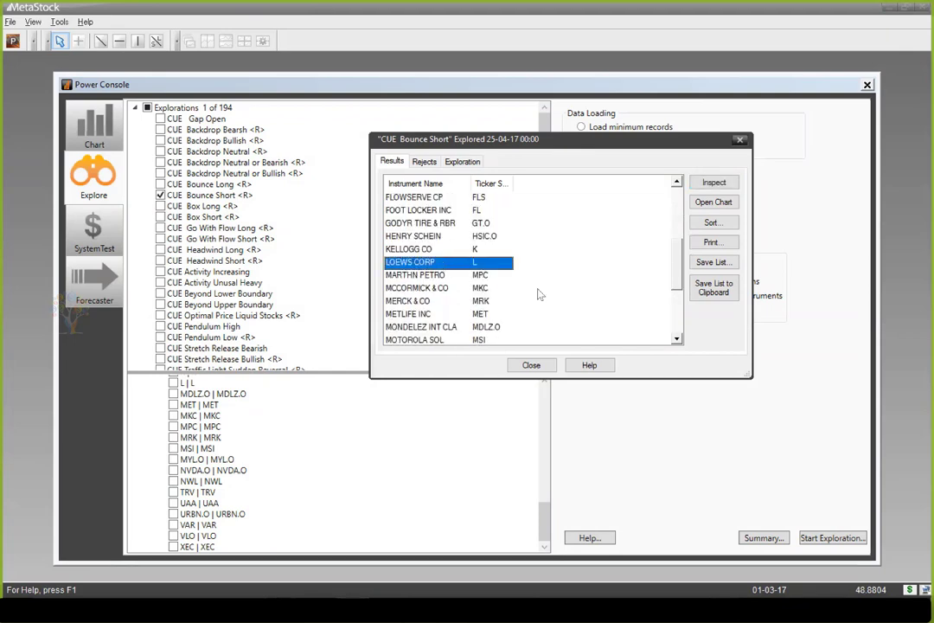
click(739, 140)
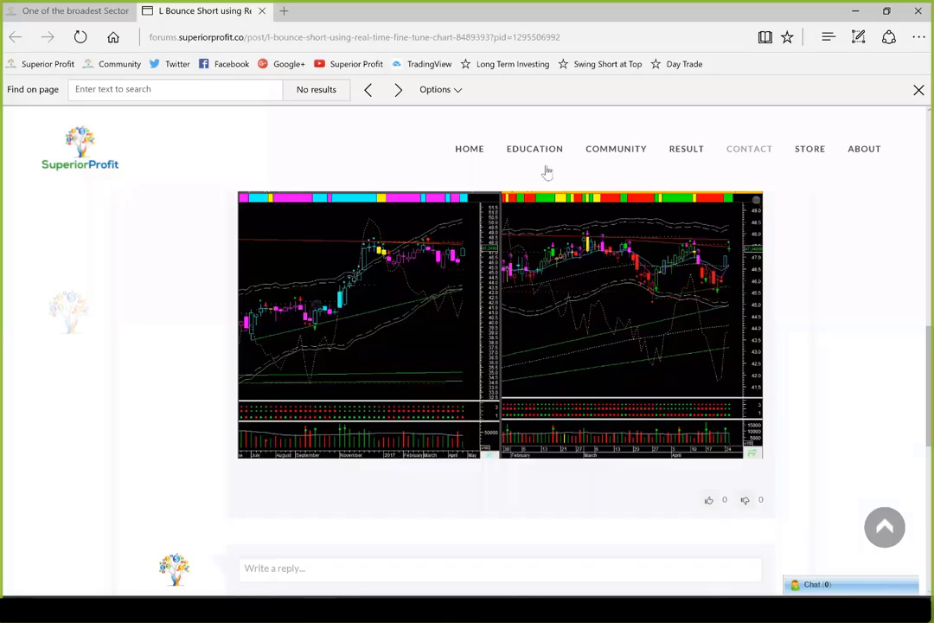
Open the Swing Trading page of the Superior Profit site and bring up the "Bounce: Exhaustion based Short Trade" slide.
mouse_move(546, 158)
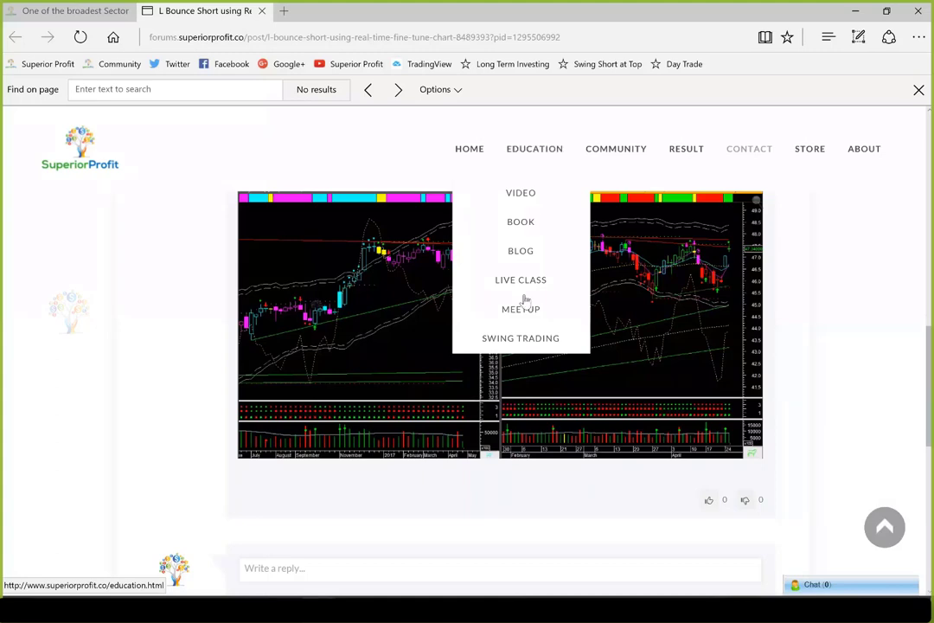
click(521, 340)
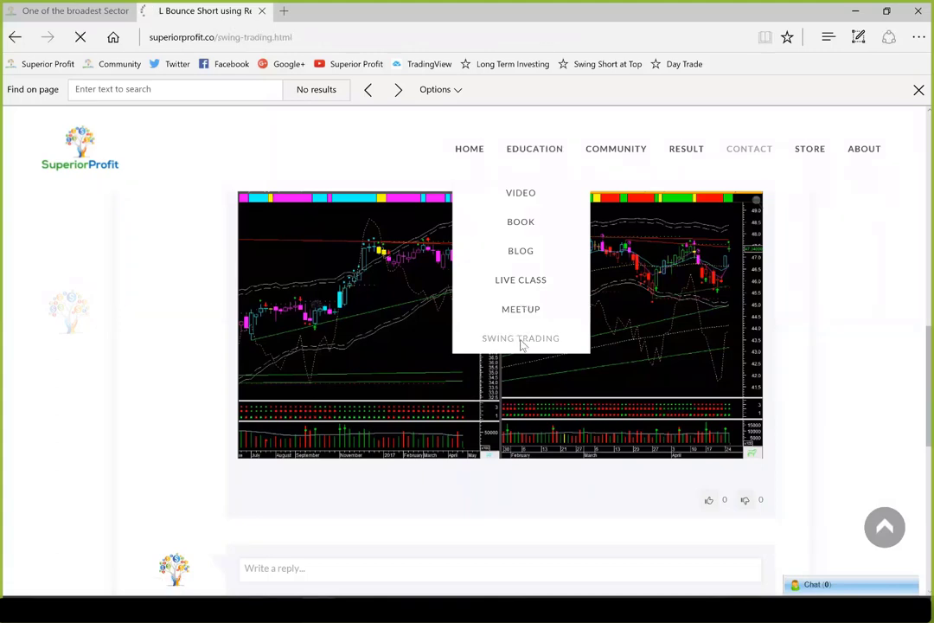
scroll(897, 268, down, 2)
scroll(896, 268, down, 3)
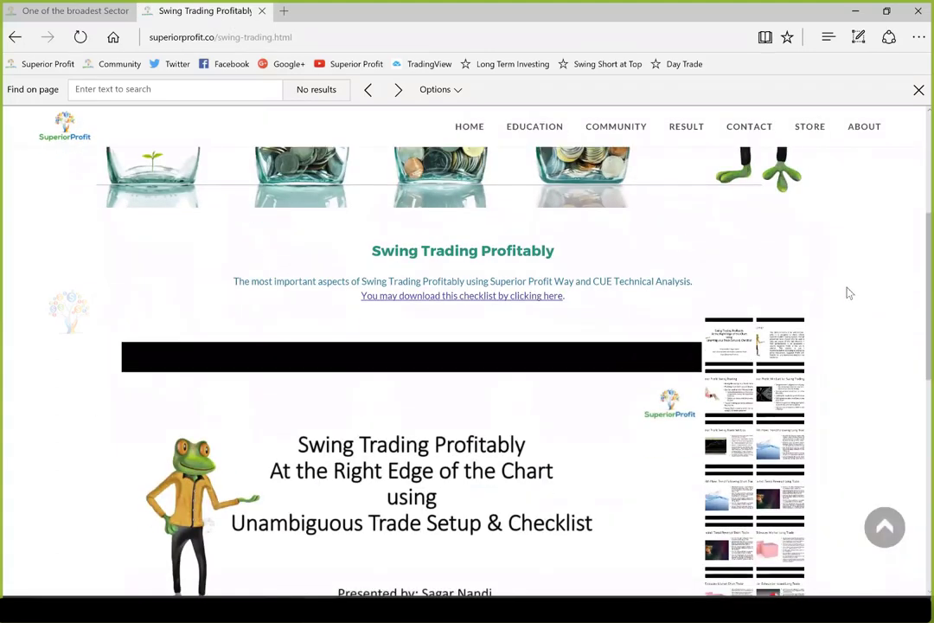
scroll(850, 309, down, 1)
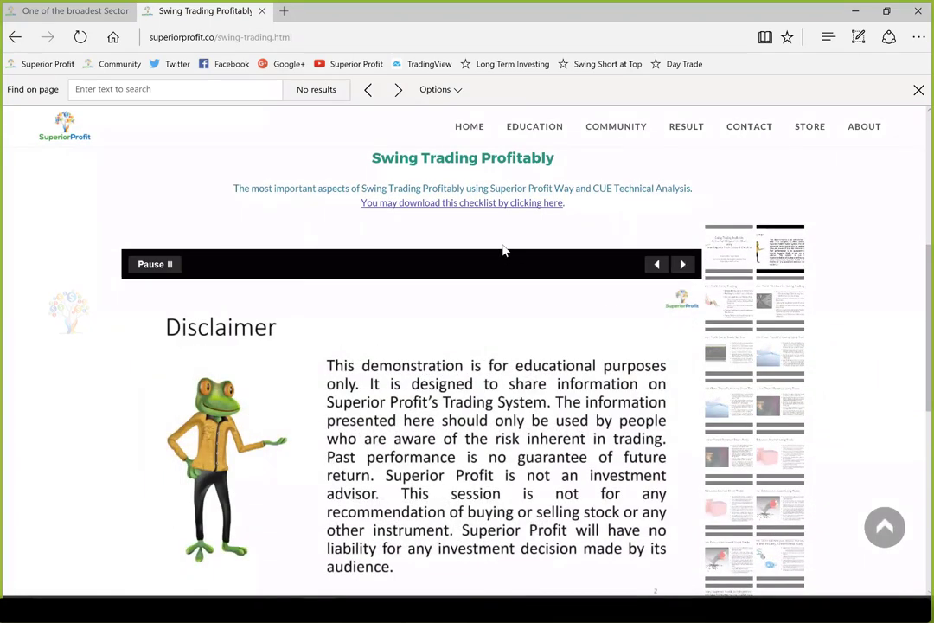
scroll(912, 328, down, 1)
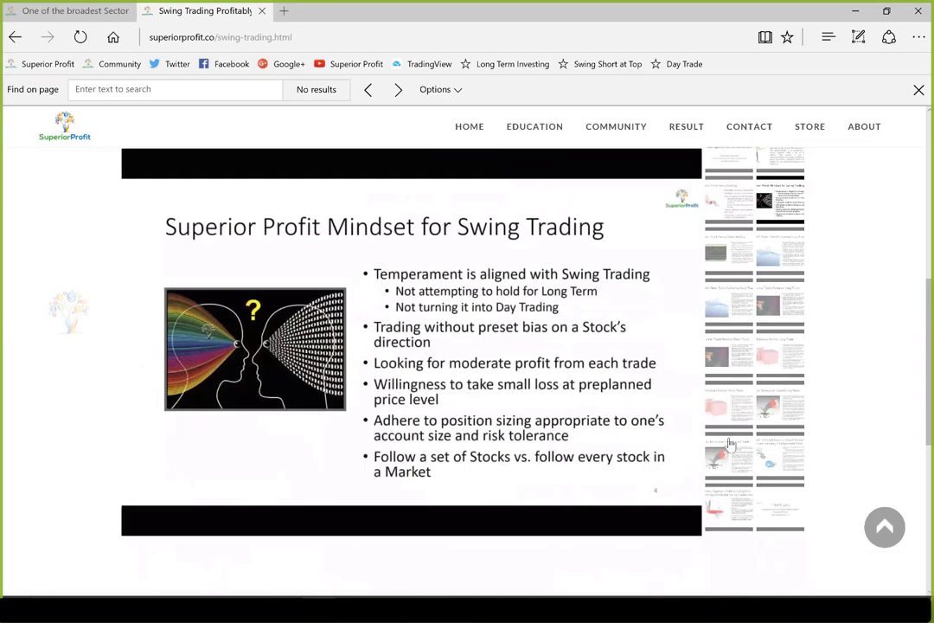
click(706, 444)
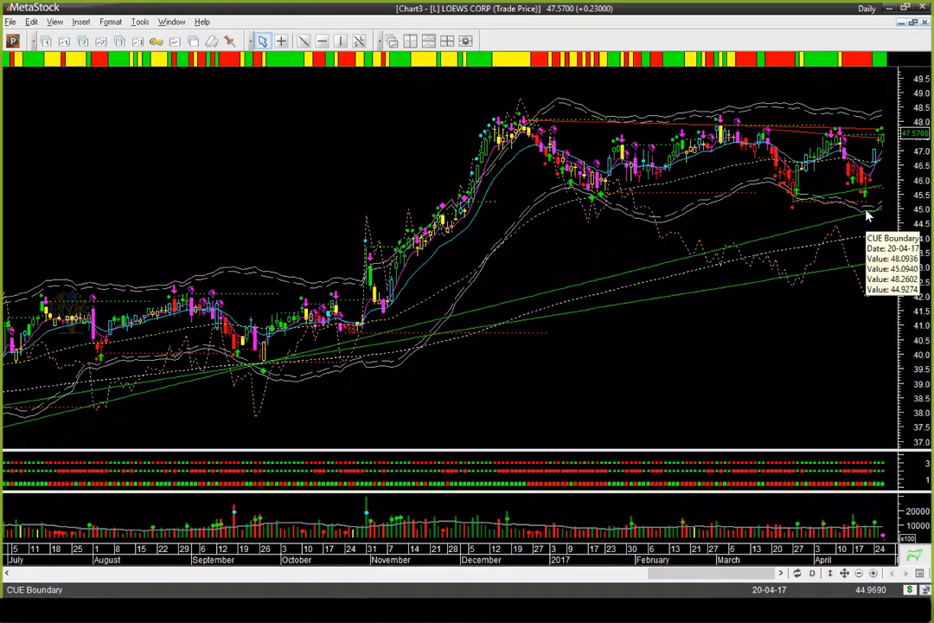
Examine the latest candle and activity bars on the LOEWS CORP daily chart in MetaStock against the Bounce short checklist.
scroll(872, 209, up, 2)
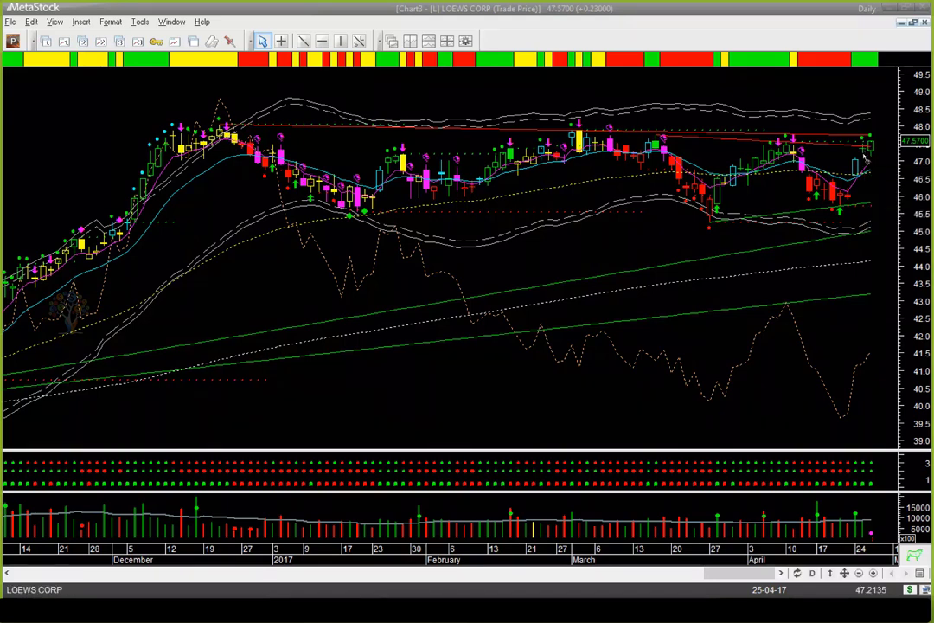
mouse_move(863, 155)
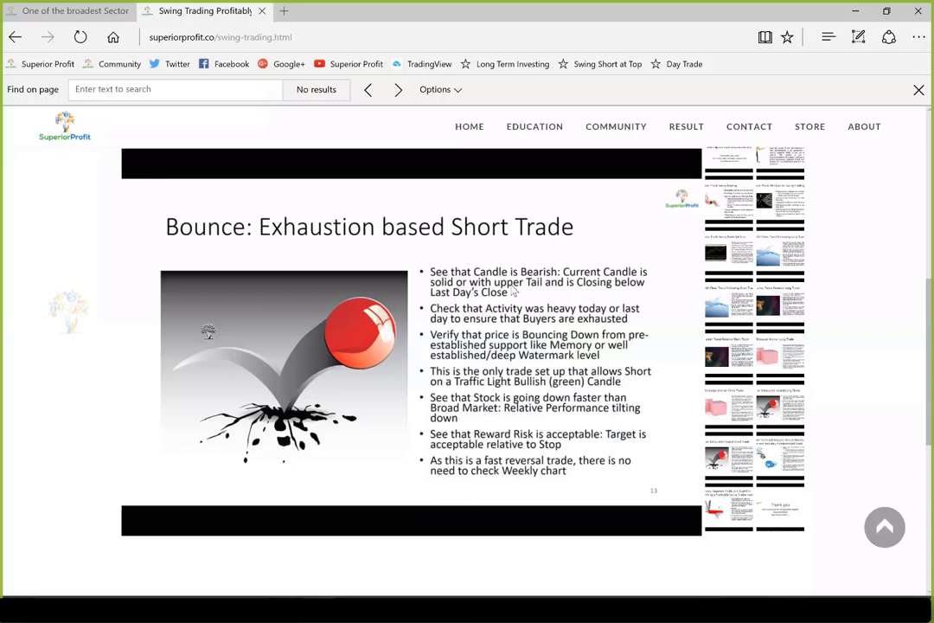
mouse_move(519, 293)
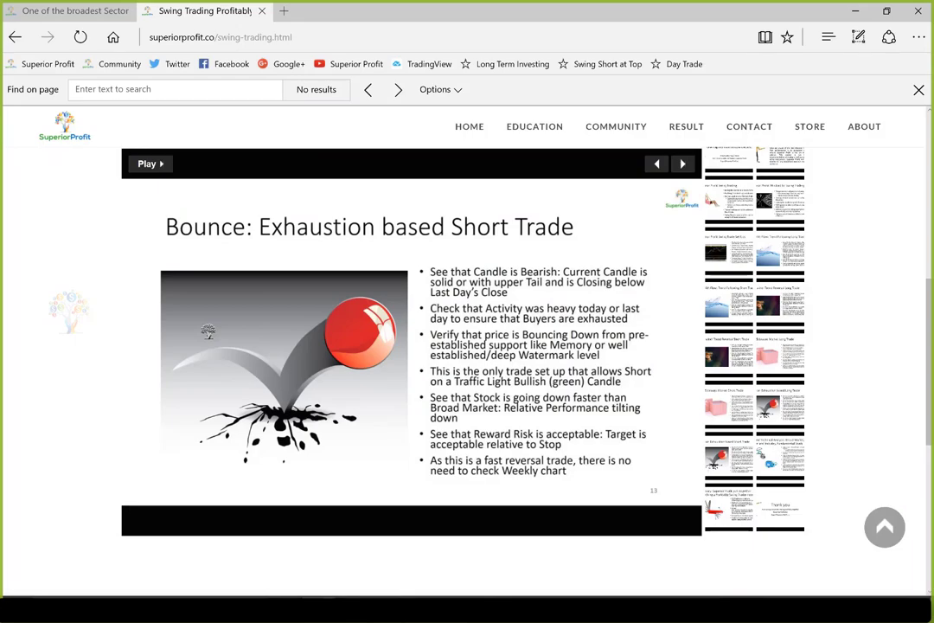
key(alt+Tab)
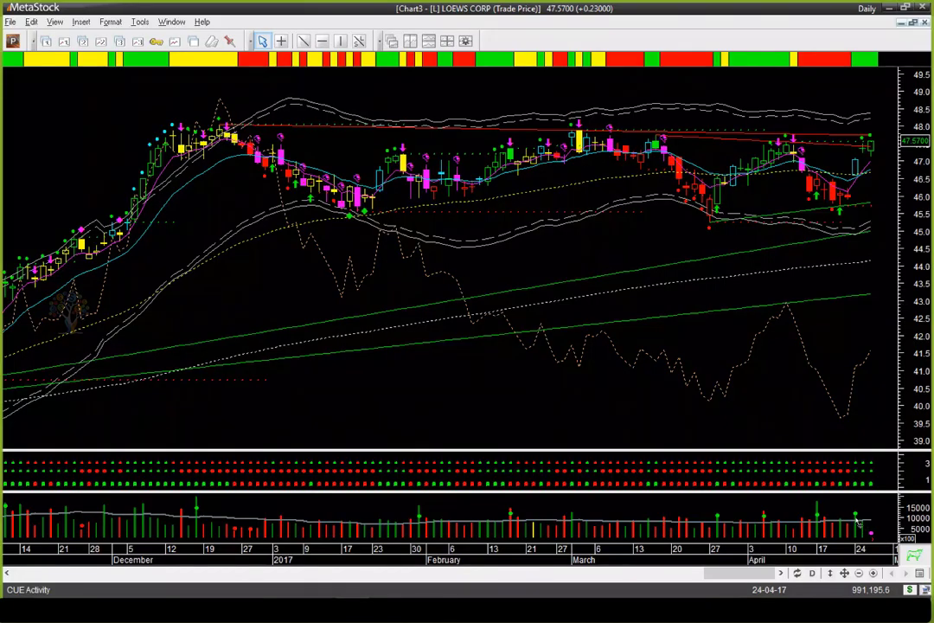
mouse_move(858, 522)
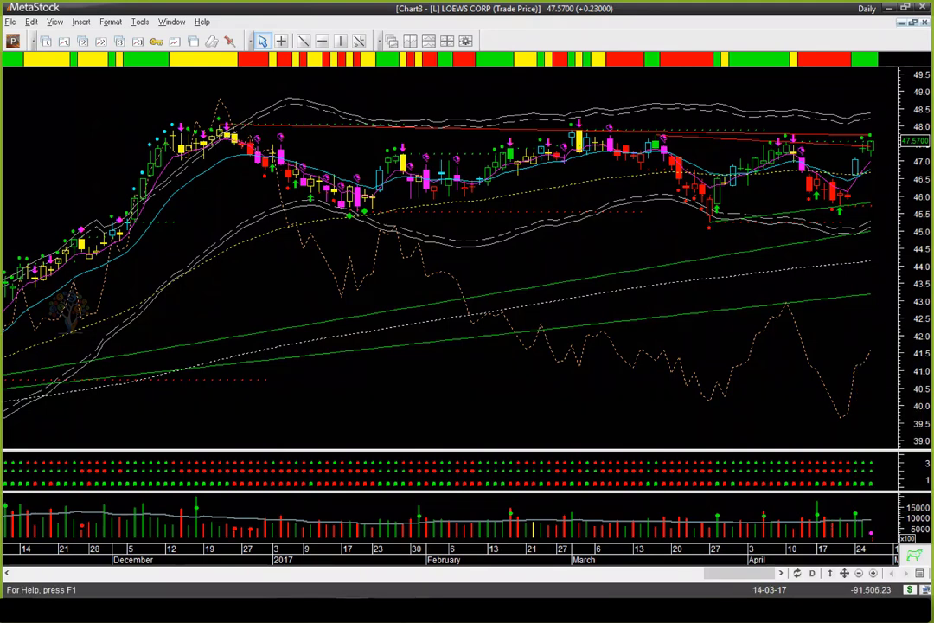
click(320, 474)
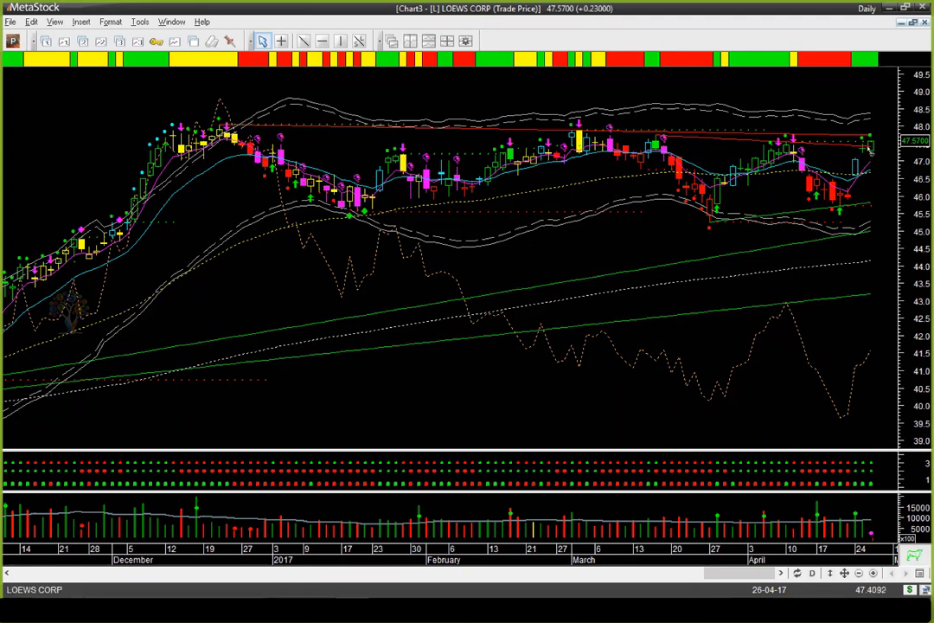
mouse_move(870, 154)
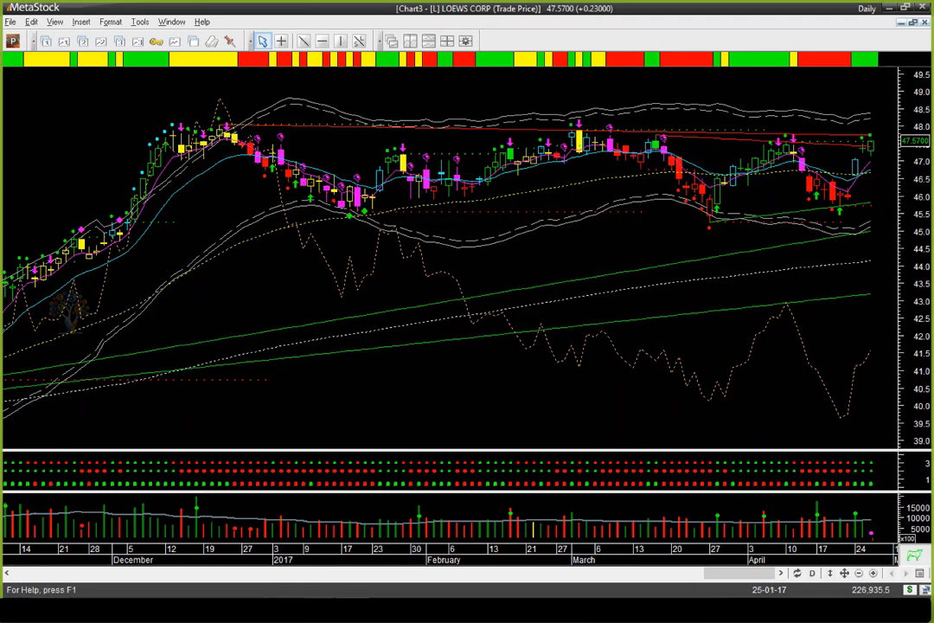
Compare the checklist rule on shorting a green Traffic Light candle with the newest LOEWS CORP daily candle.
click(316, 566)
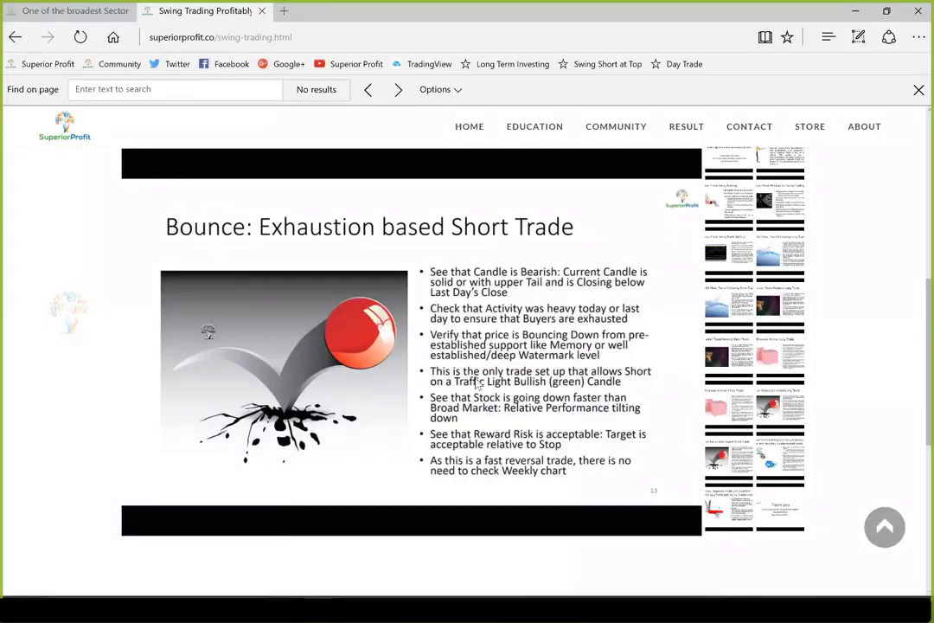
mouse_move(477, 384)
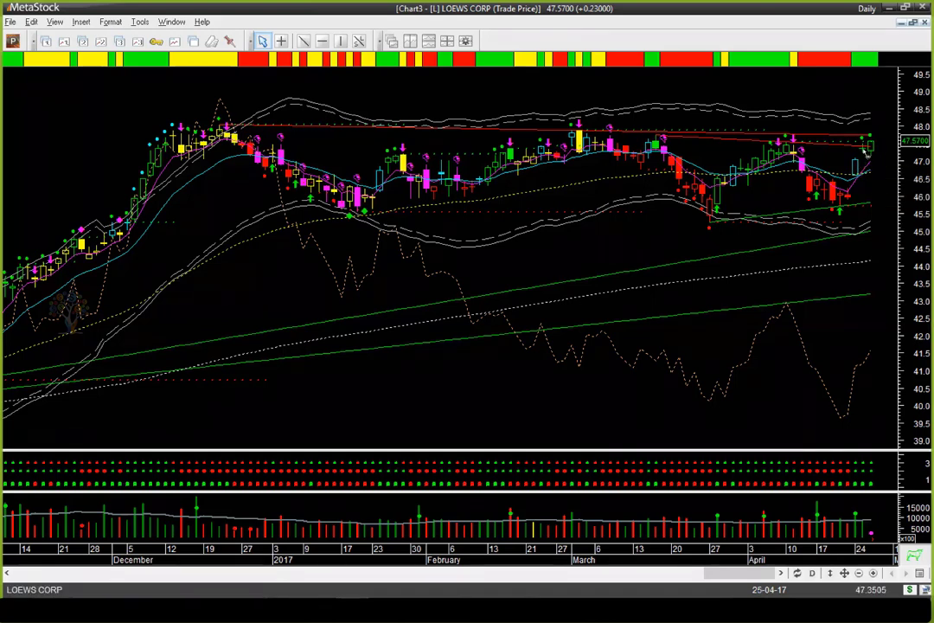
mouse_move(865, 153)
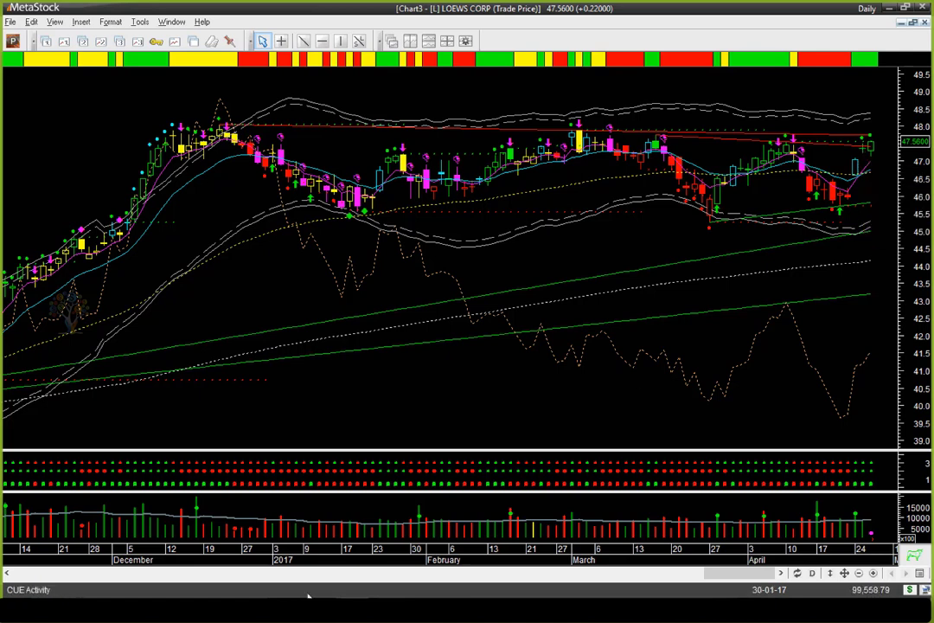
key(alt+Tab)
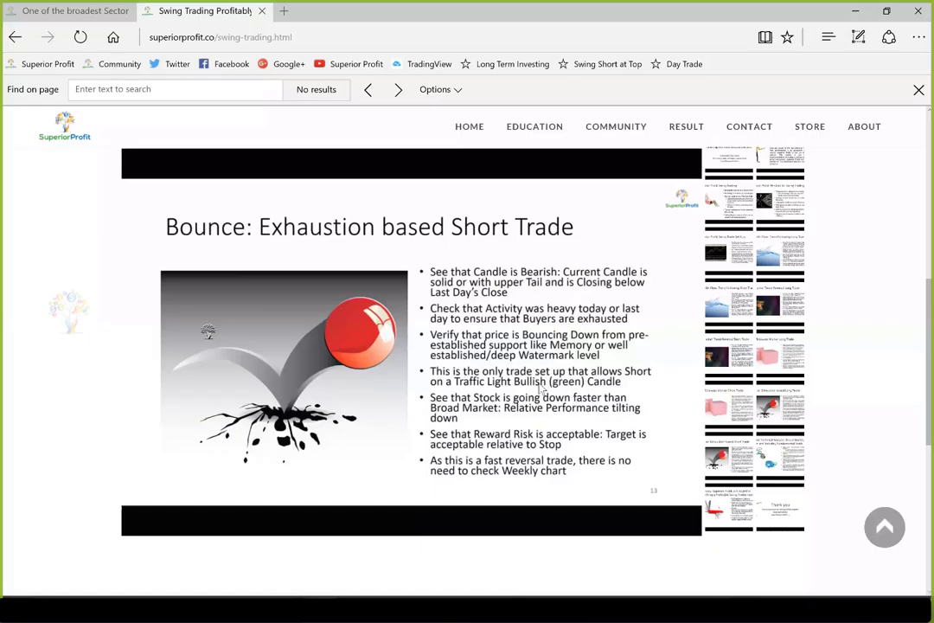
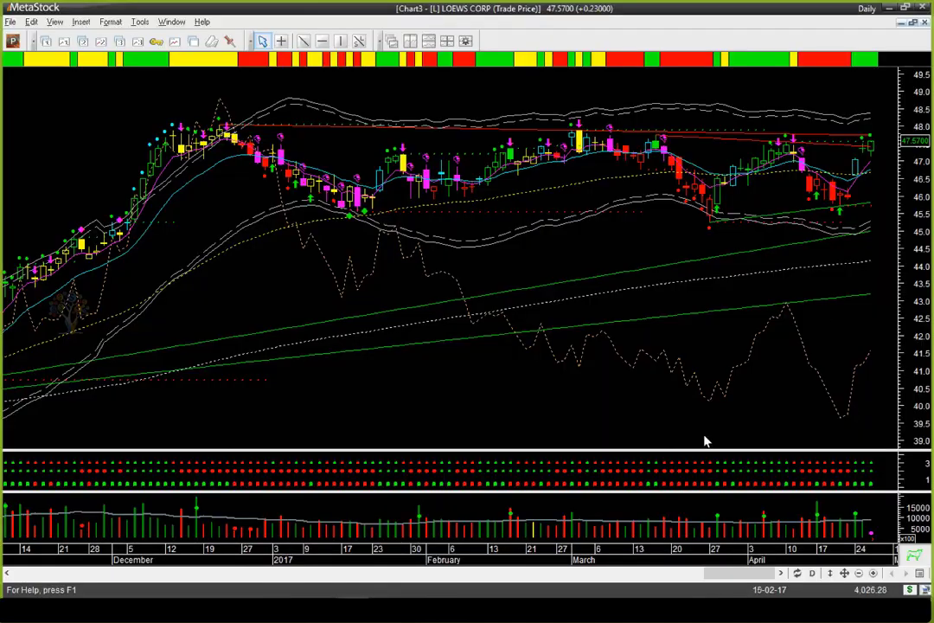
Draw arrows on the daily chart at the levels about 47.9, 47.3 and 46.6 around the latest candle.
mouse_move(877, 173)
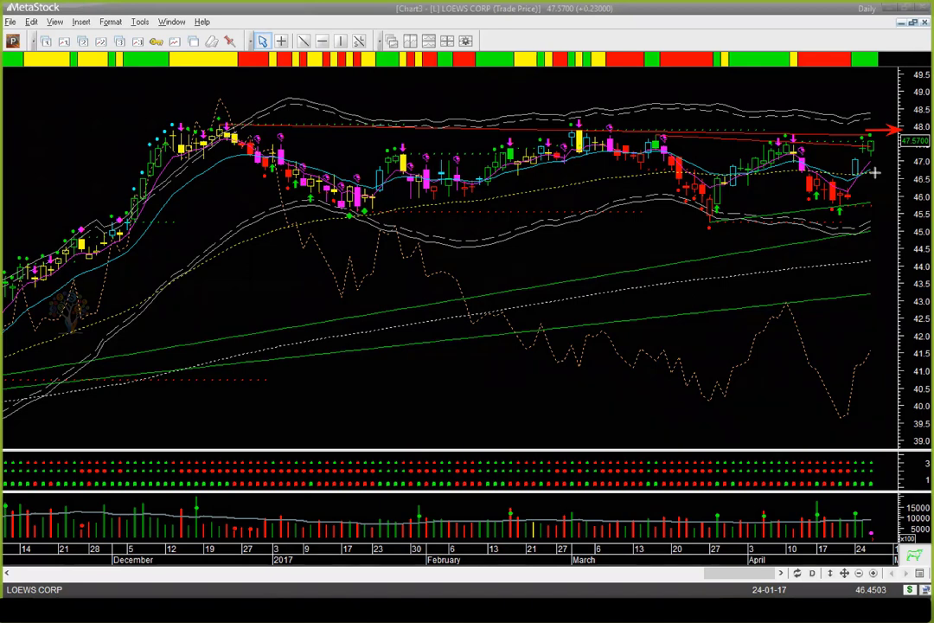
click(903, 174)
drag(655, 175, 891, 175)
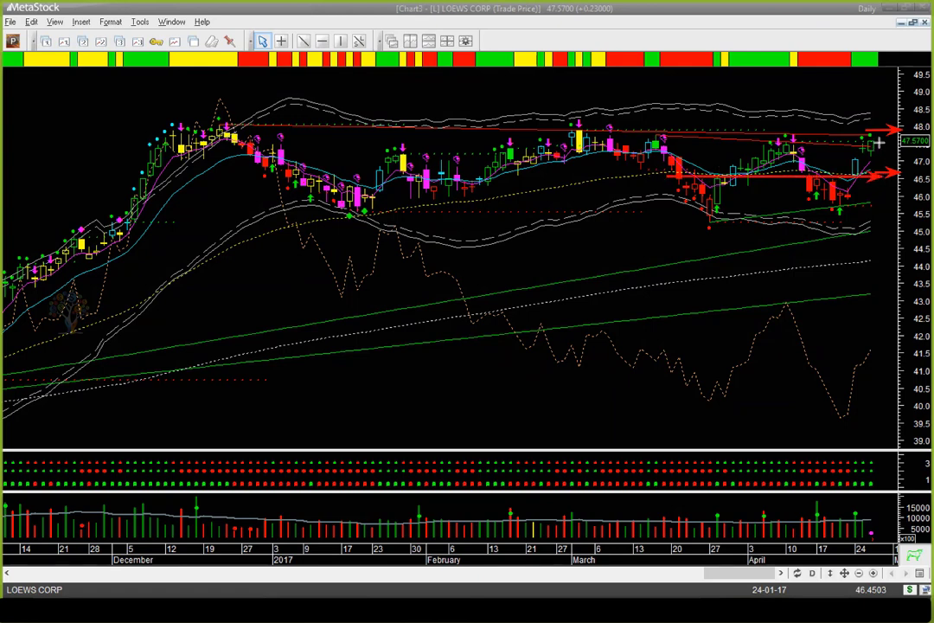
drag(879, 151, 916, 150)
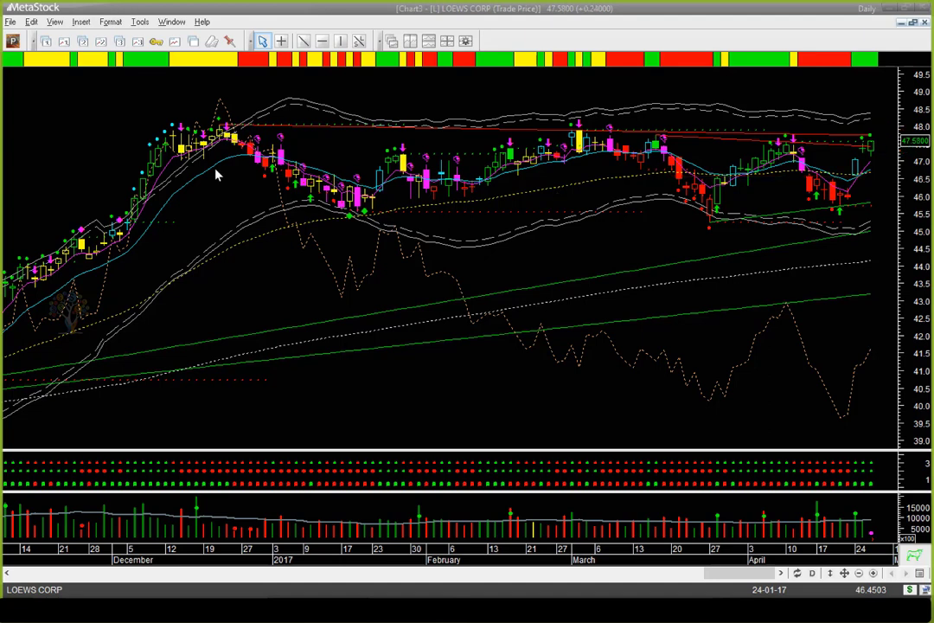
On the 5-minute LOEWS CORP chart, mark the time frame and the levels about 47.65, 47.50 and 47.35 with arrows, adding downward paths between them.
click(119, 41)
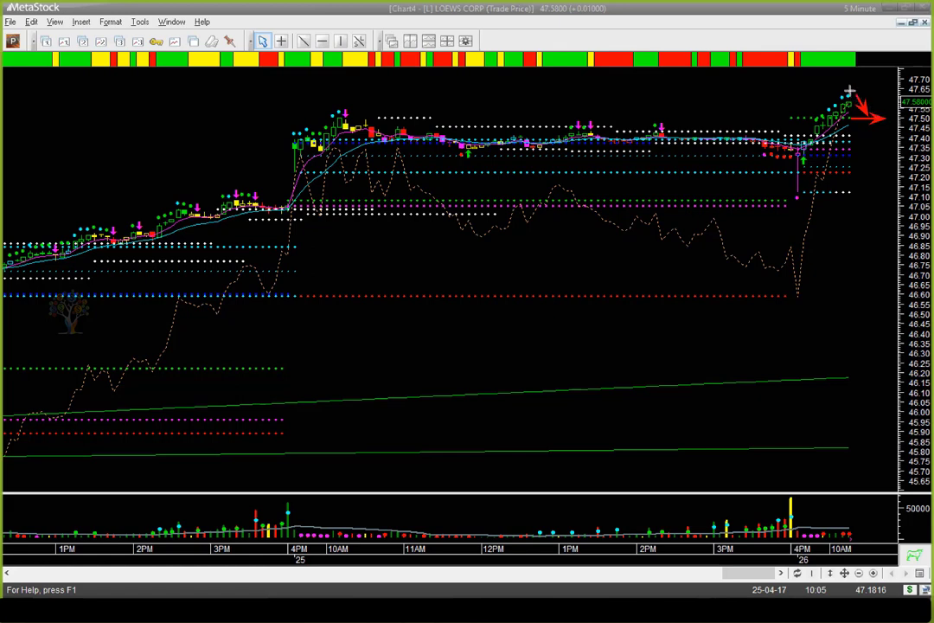
drag(849, 90, 906, 90)
drag(837, 35, 853, 21)
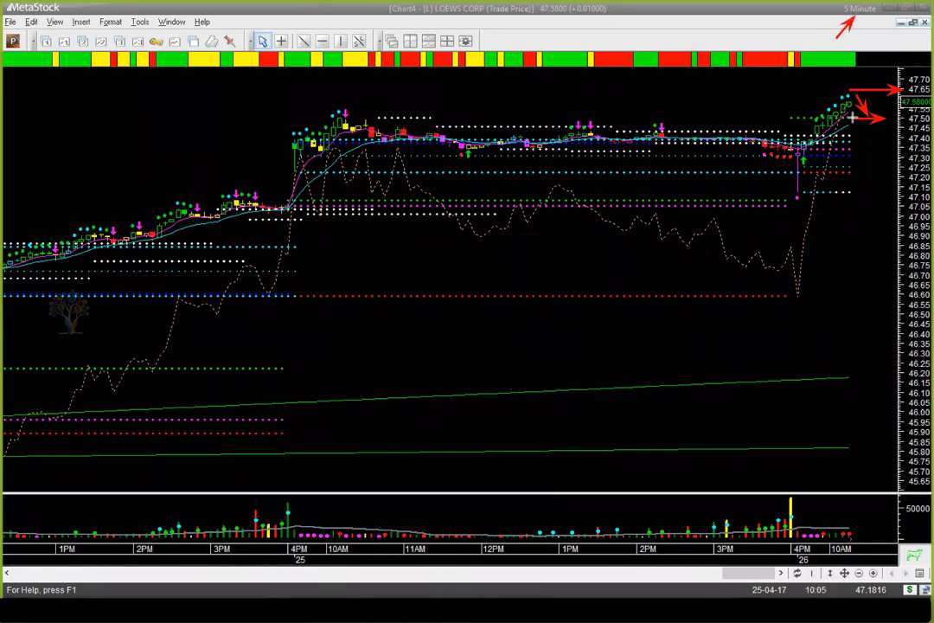
drag(851, 117, 900, 117)
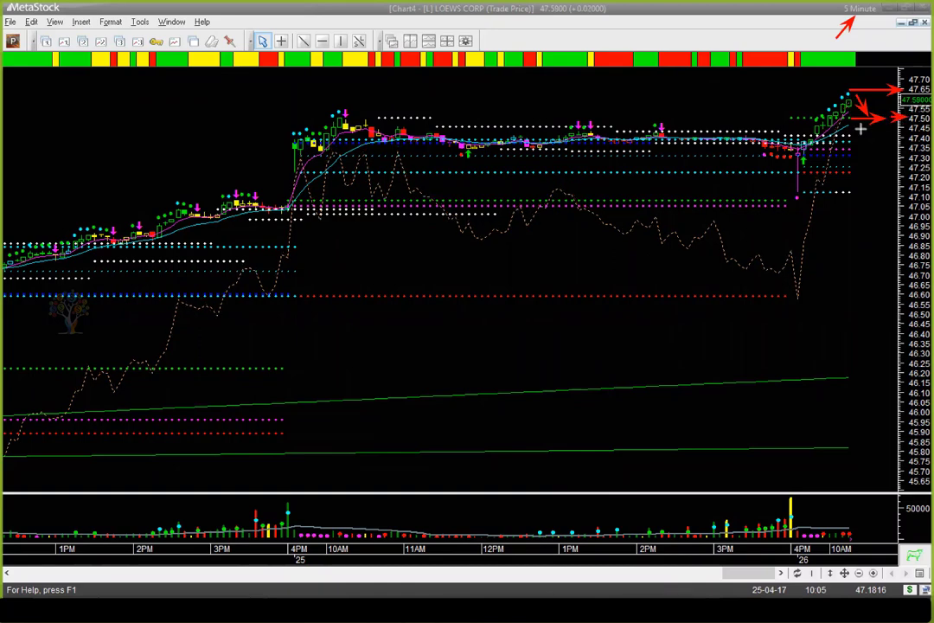
drag(851, 149, 900, 150)
mouse_move(877, 100)
mouse_down()
mouse_move(872, 151)
mouse_move(839, 152)
mouse_up()
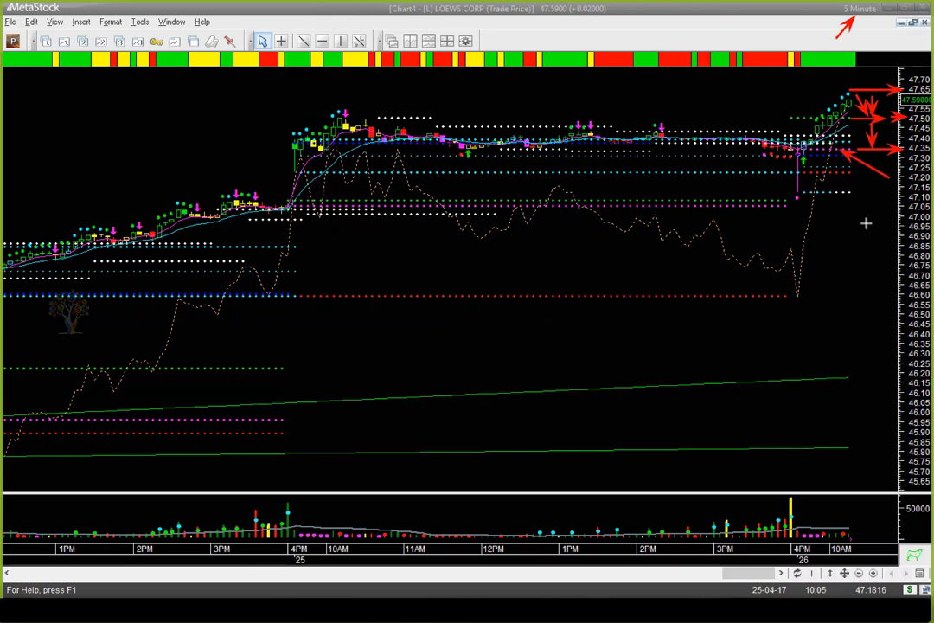
drag(866, 224, 837, 156)
drag(862, 152, 908, 353)
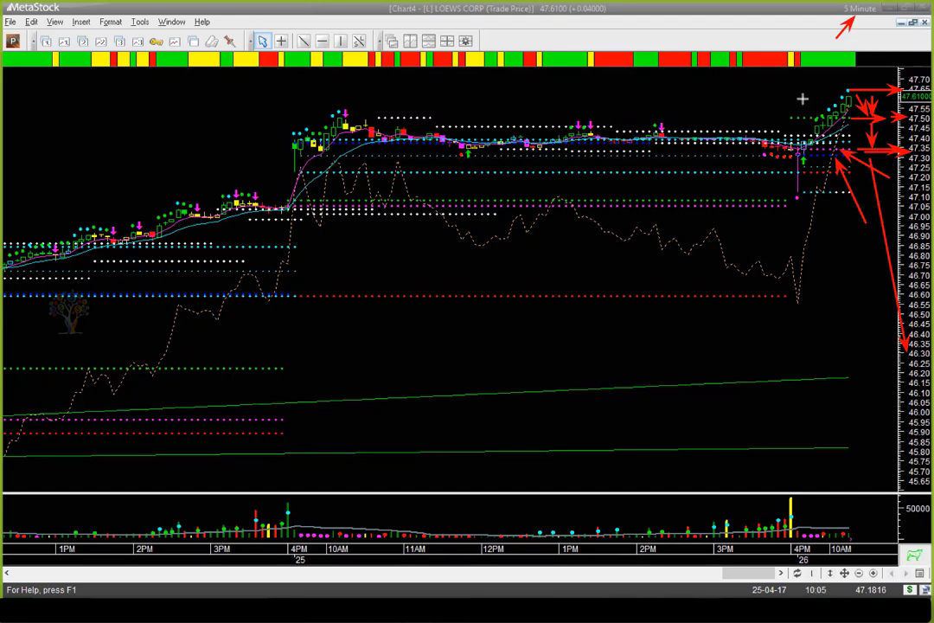
Add arrows at the newest 5-minute candles and steep downward paths toward the lower green lines, and clear all annotations.
drag(796, 90, 852, 91)
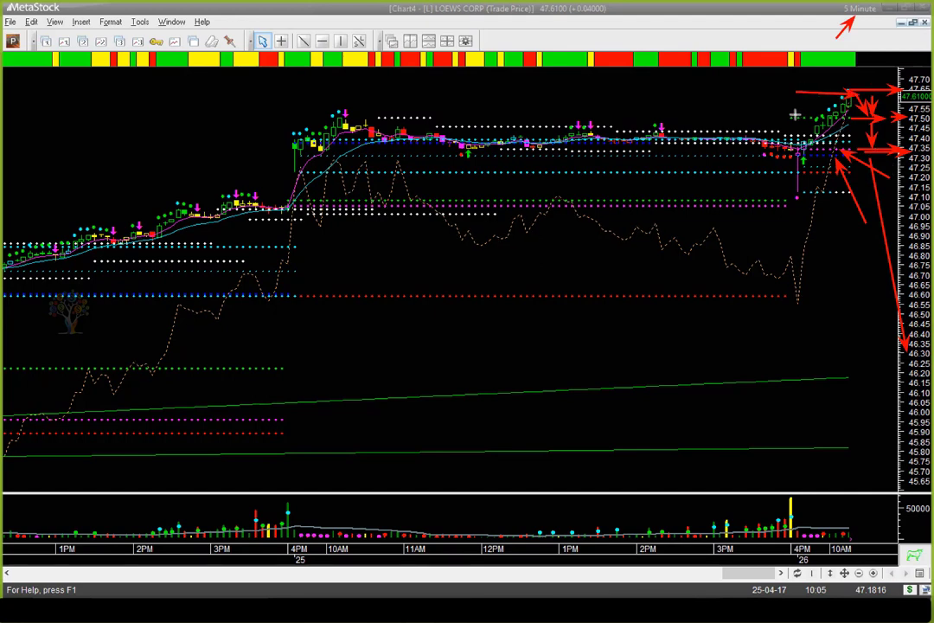
drag(797, 113, 826, 114)
drag(855, 39, 864, 15)
drag(842, 157, 888, 391)
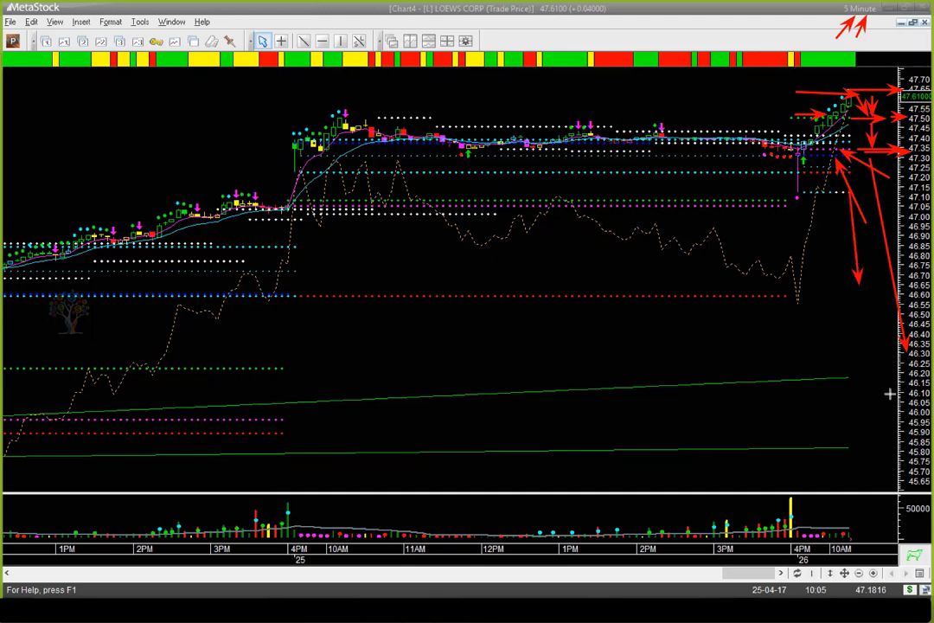
drag(828, 304, 885, 448)
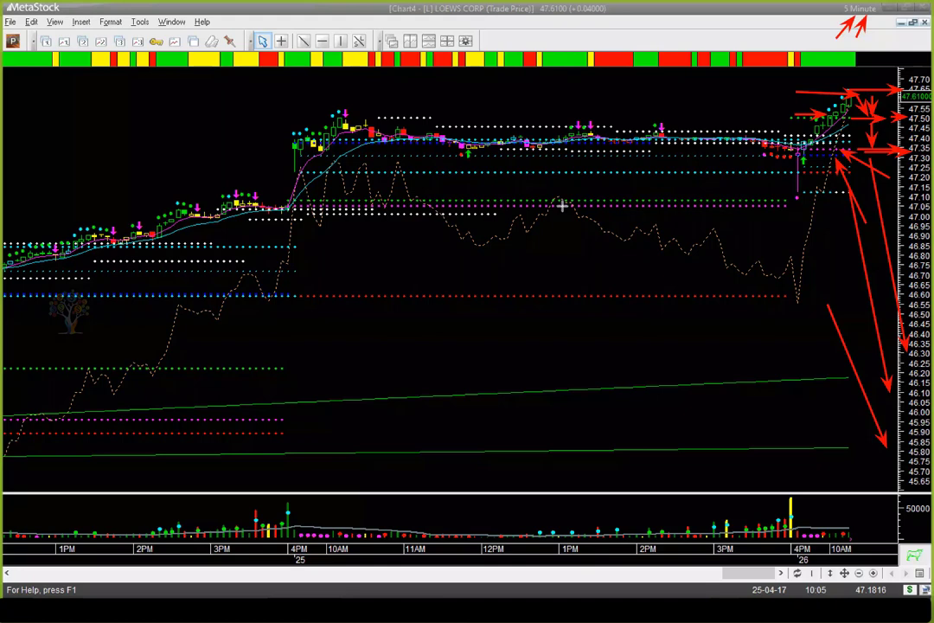
key(Escape)
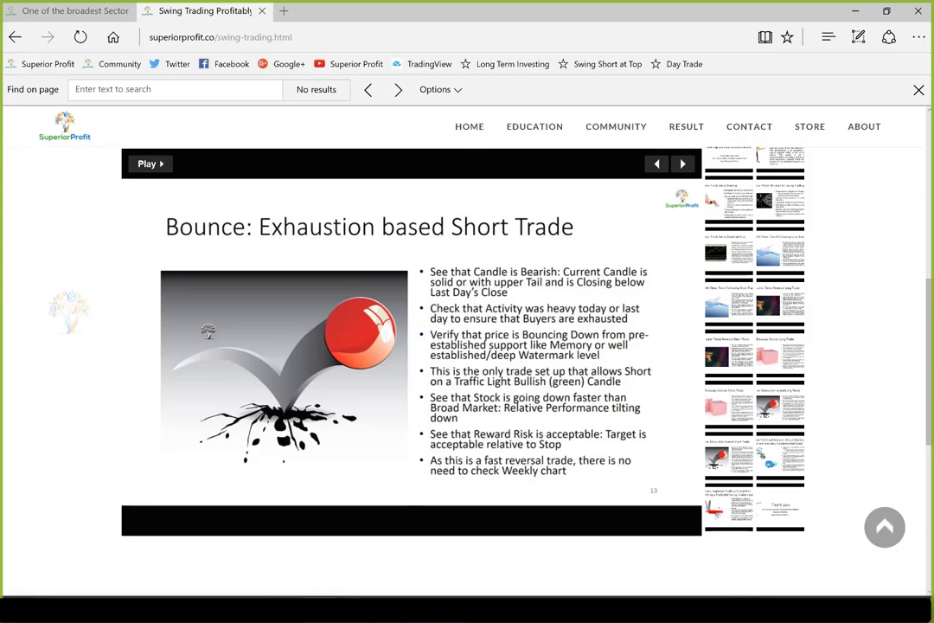
Open the L Brands Inc summary and mark the LB performance, the 1Y range and the SPX performance with arrows.
click(421, 542)
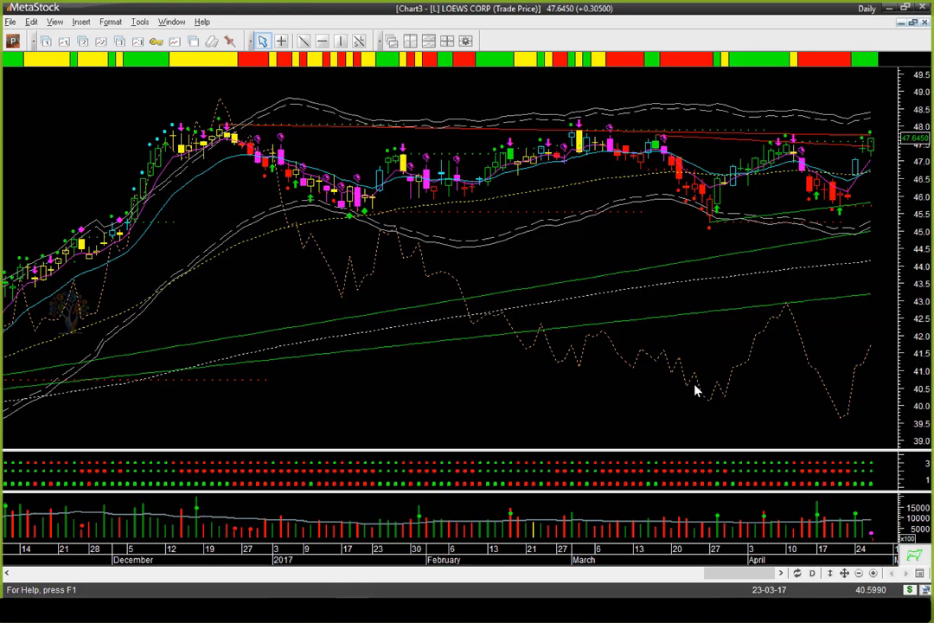
click(11, 22)
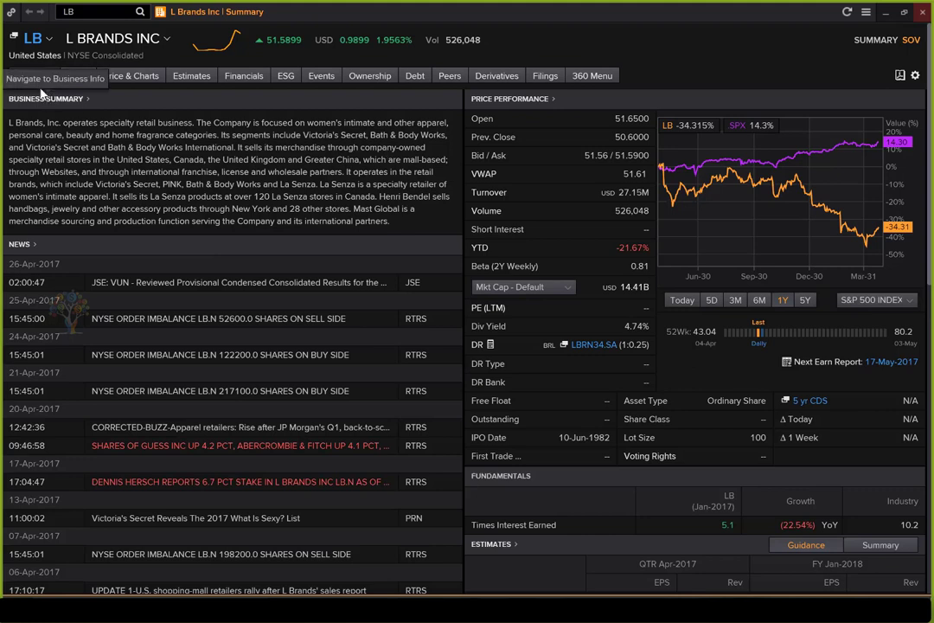
mouse_move(35, 76)
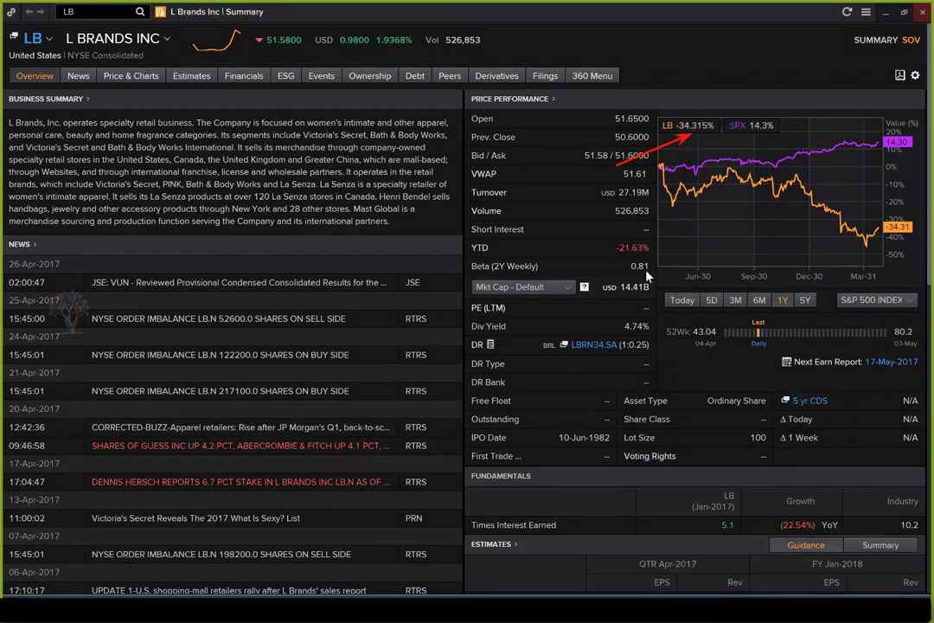
drag(603, 248, 784, 298)
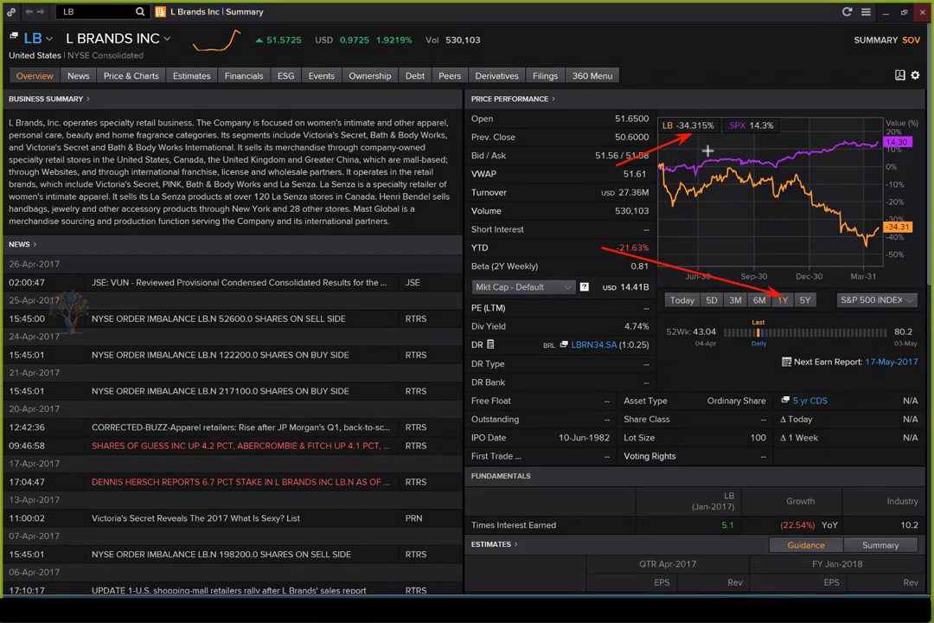
drag(711, 147, 742, 126)
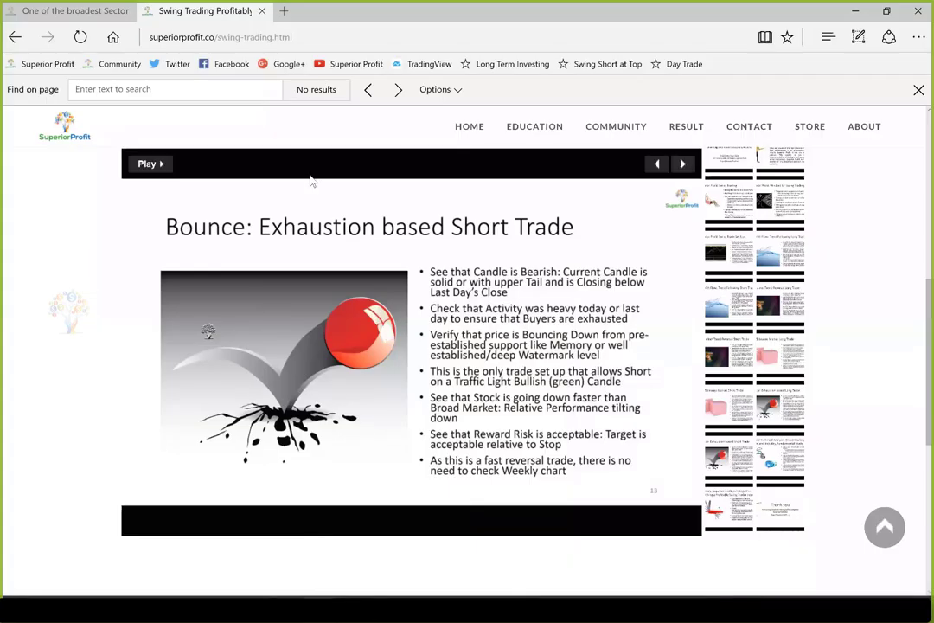
Open the Superior Profit Sector & Industry page and find "appa" to locate the Apparel Retailers ranking.
click(918, 90)
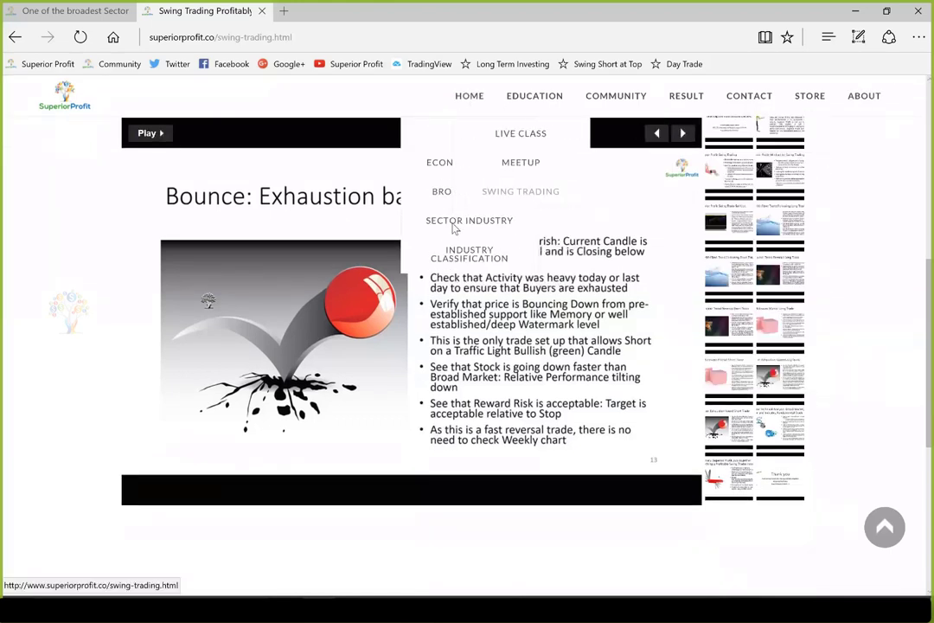
click(443, 222)
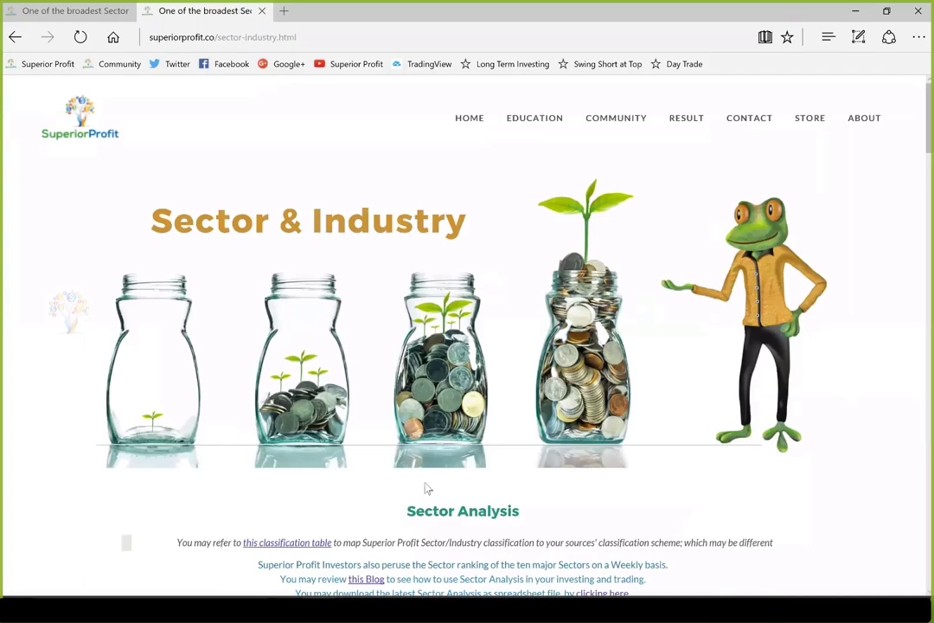
key(ctrl+f)
text(app)
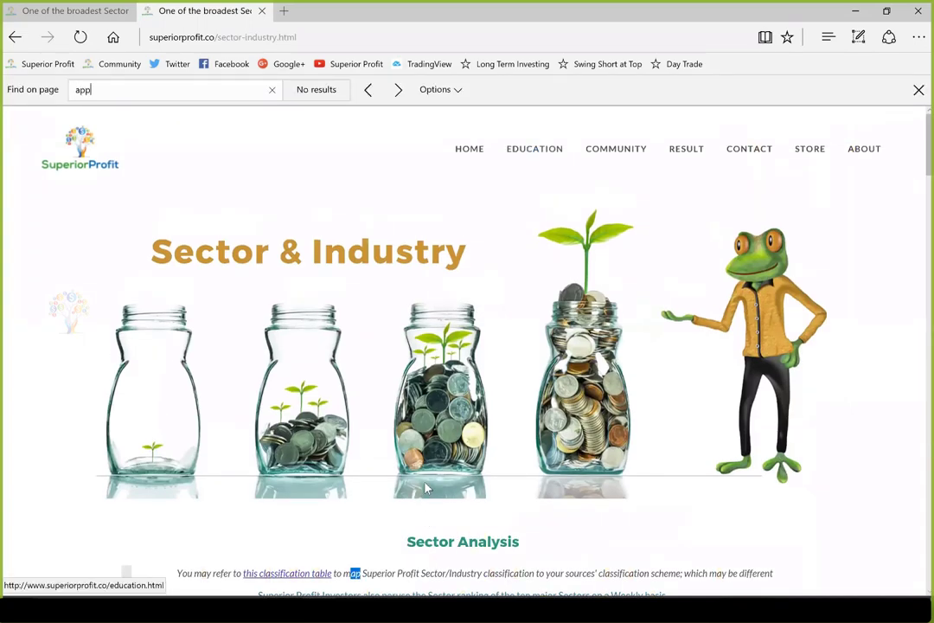
text(a)
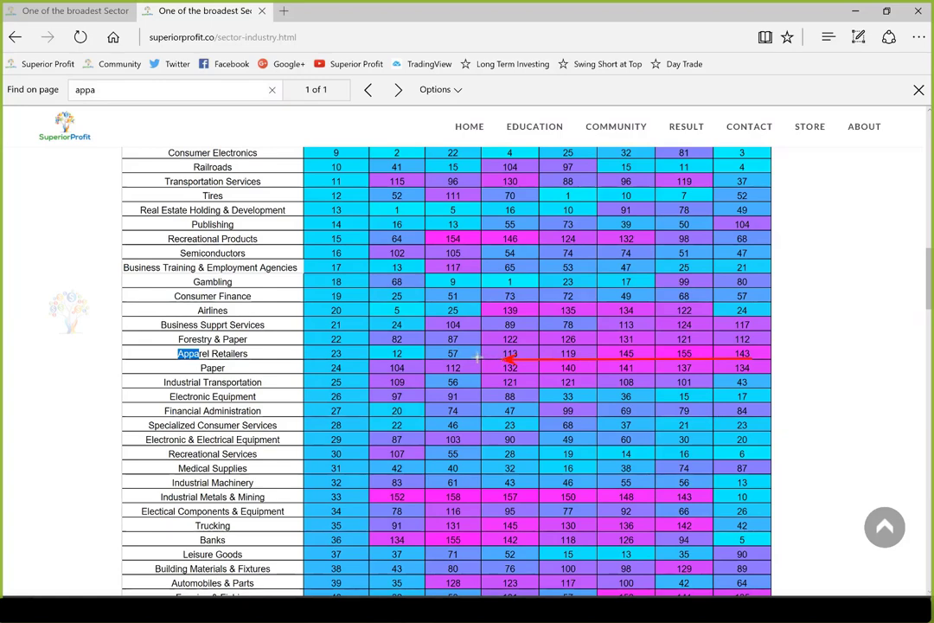
Draw arrows across the Apparel Retailers row toward its newest ranks and at the industry name.
drag(478, 356, 351, 358)
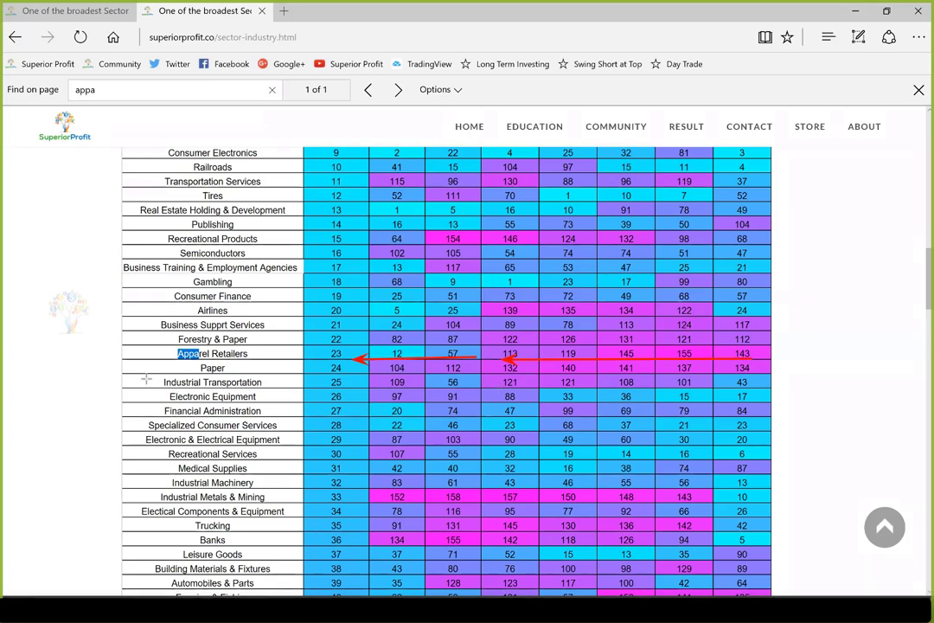
drag(110, 353, 166, 353)
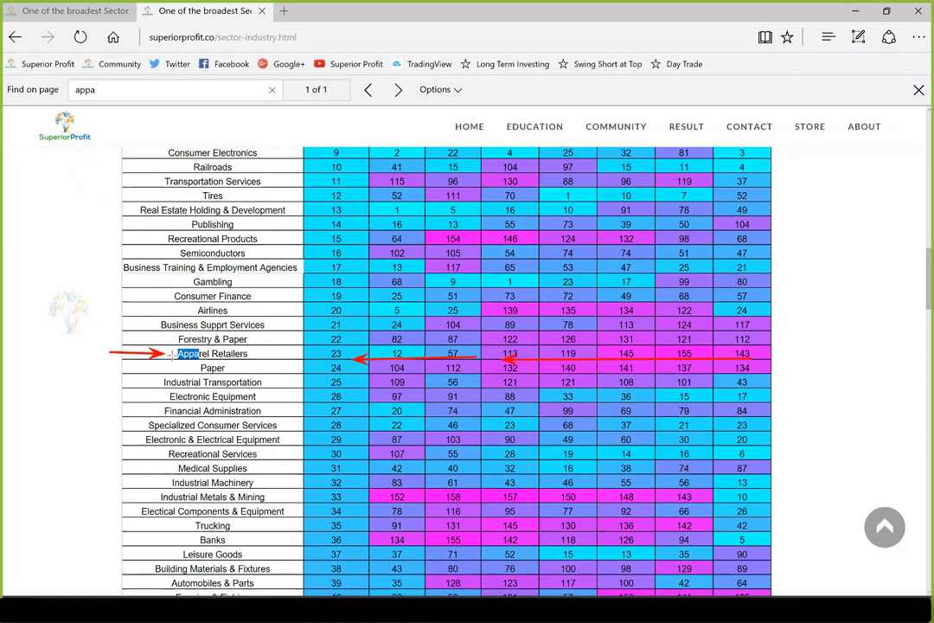
drag(124, 340, 176, 352)
Switch to the Apparel Retailers fundamental analysis workbook in Excel and examine its metrics from Alpha through Debt / Equity.
key(alt+Tab)
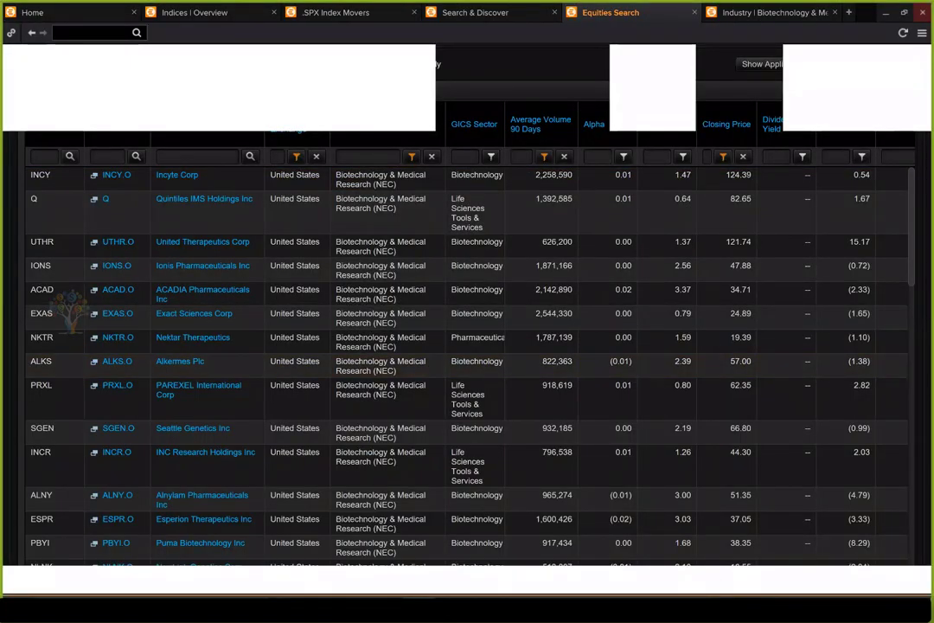
key(alt+Tab)
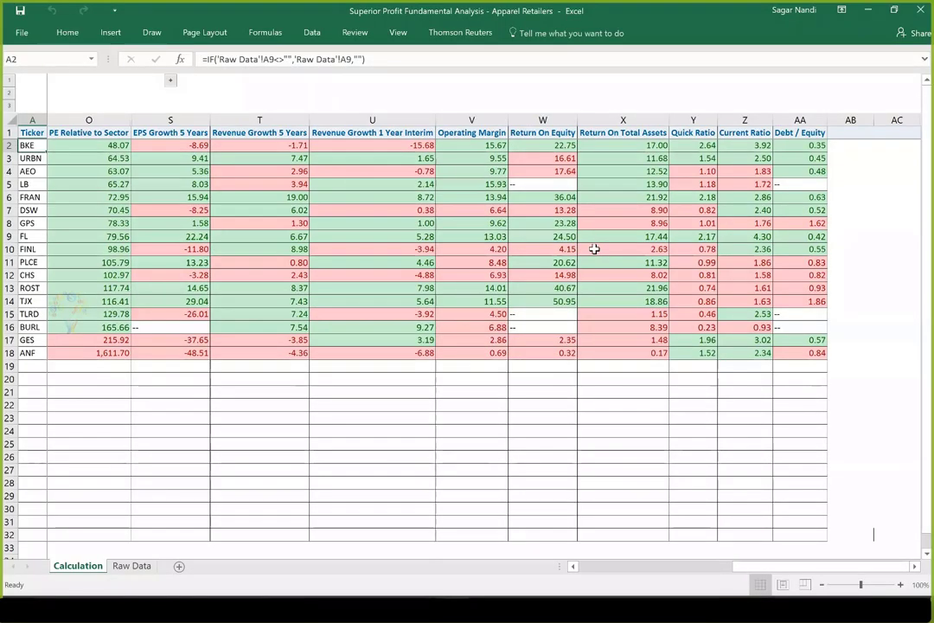
click(29, 158)
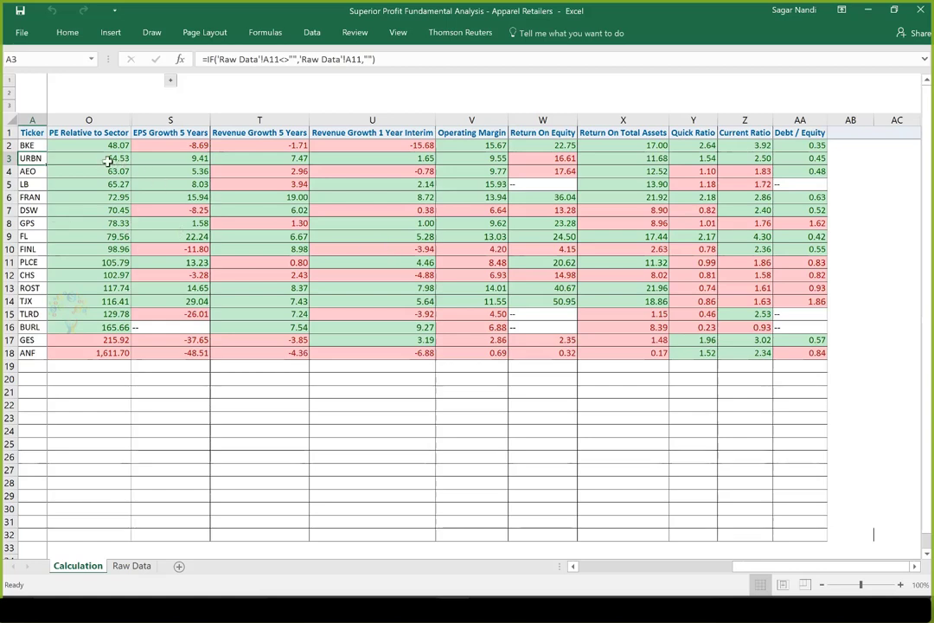
click(37, 145)
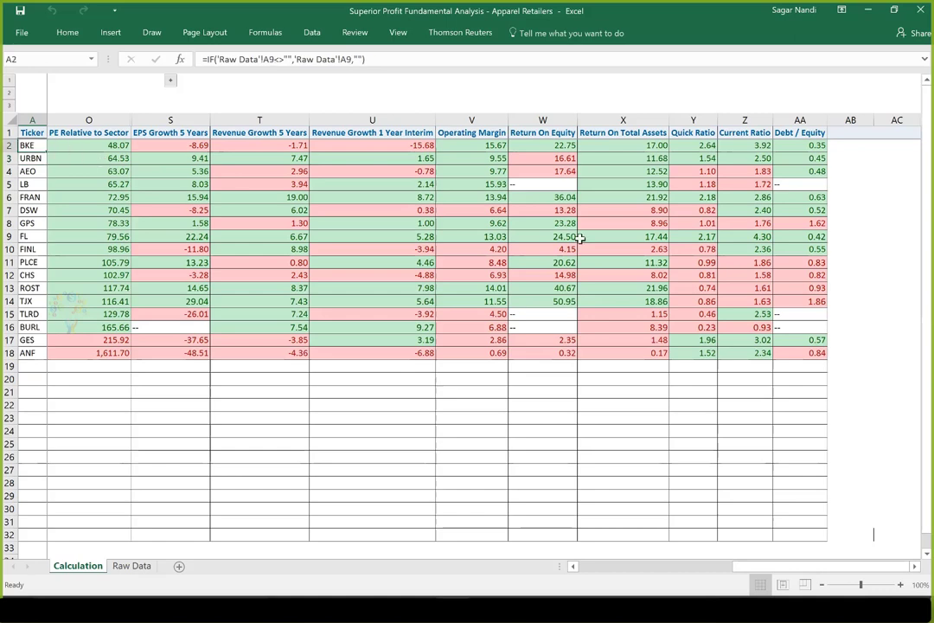
key(alt+a)
key(j)
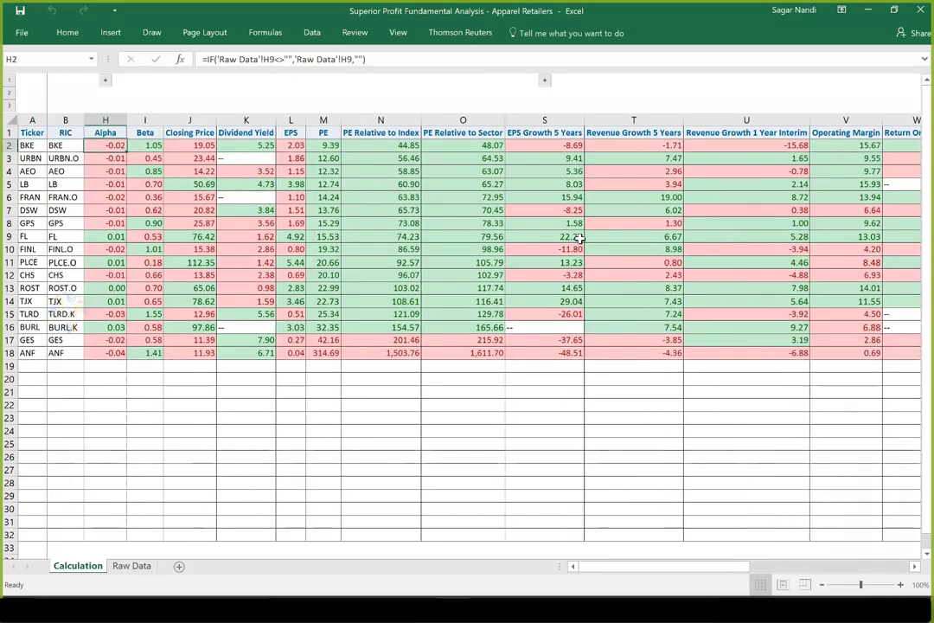
key(Right)
key(Right)
key(Right)
key(Right)
key(Right)
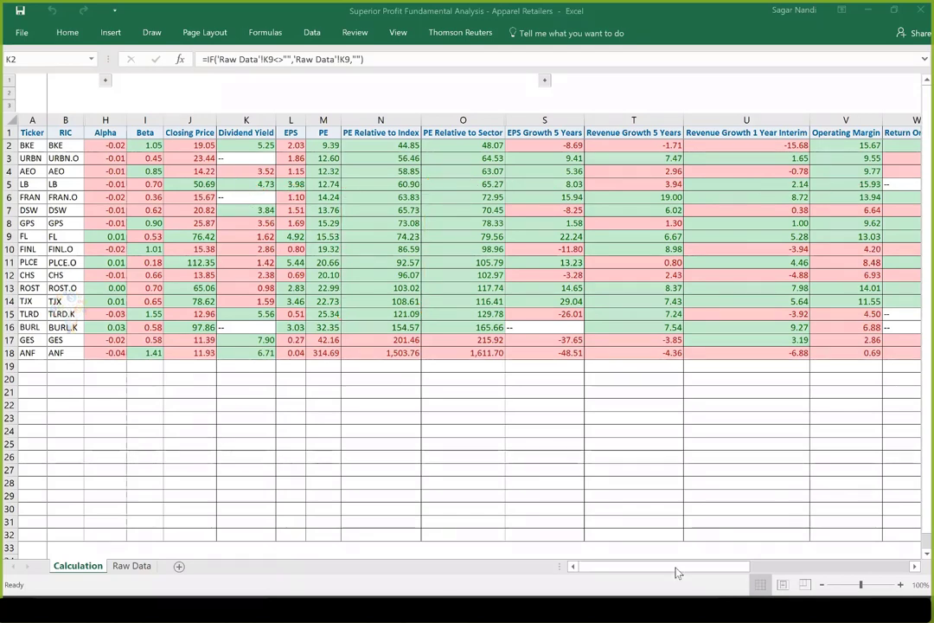
drag(677, 573, 832, 573)
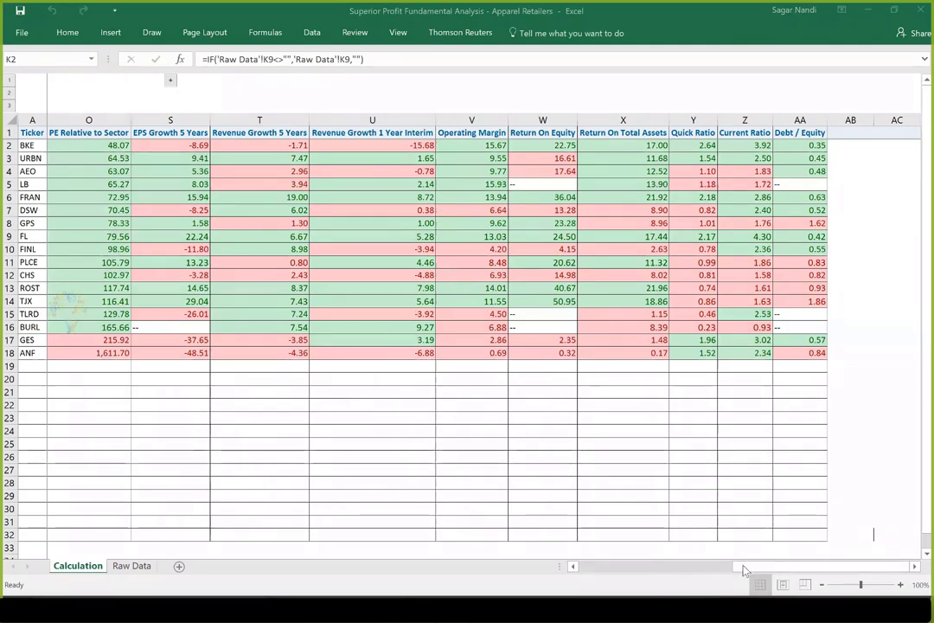
drag(744, 570, 571, 573)
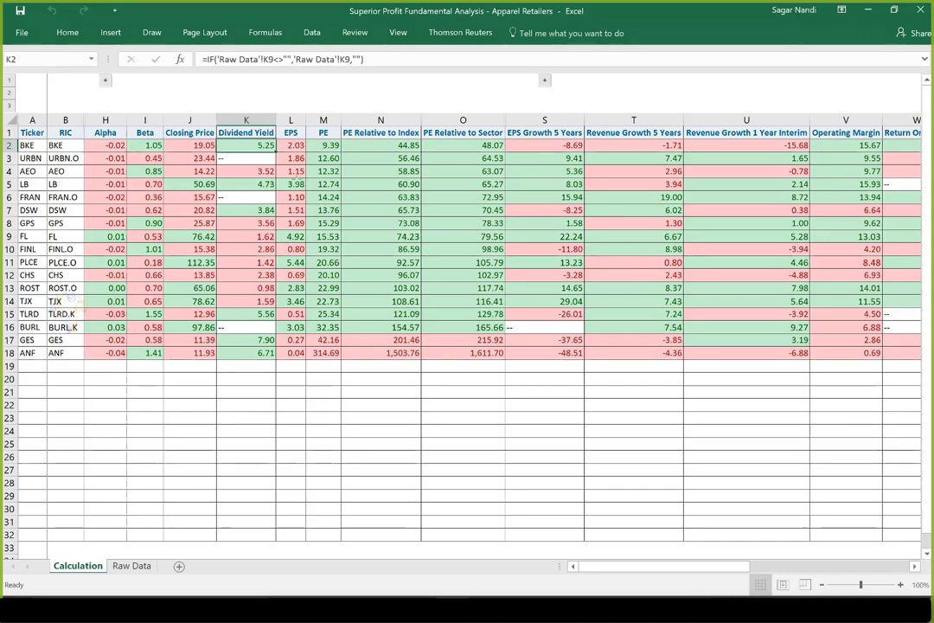
Draw arrows just above the LB row from PE across the growth columns to Operating Margin and Return On Equity.
drag(316, 173, 515, 176)
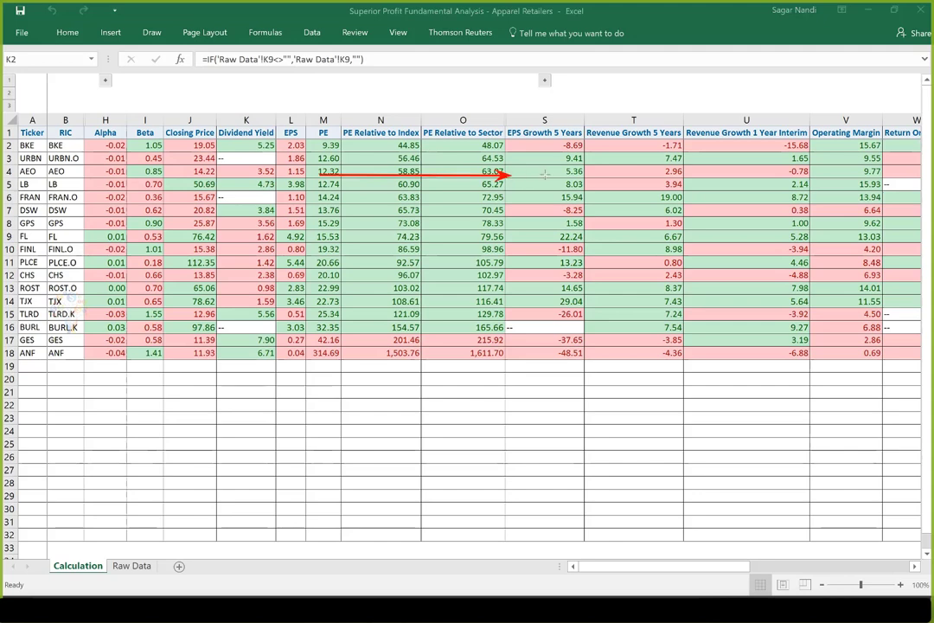
drag(544, 173, 790, 176)
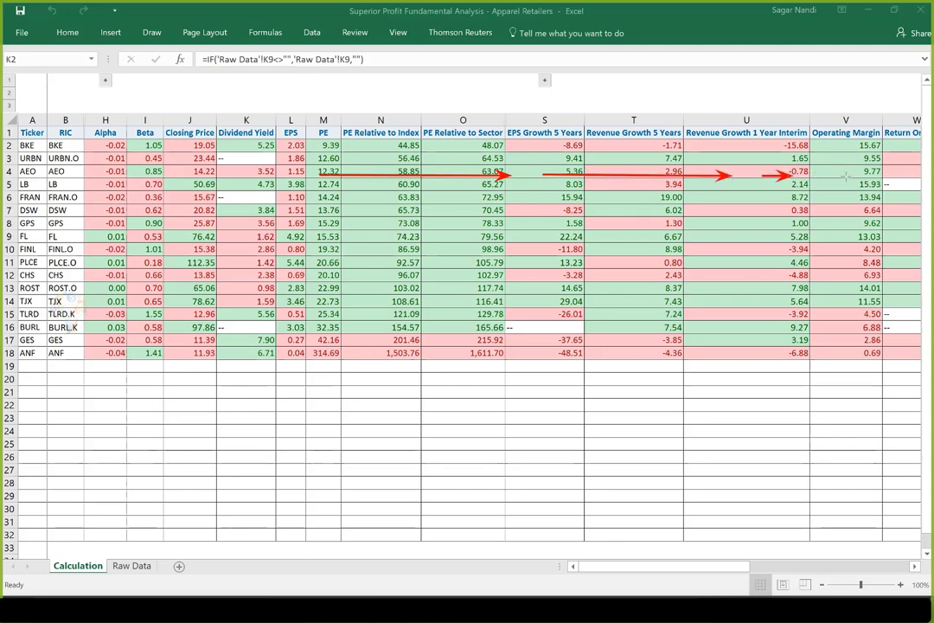
drag(846, 178, 904, 175)
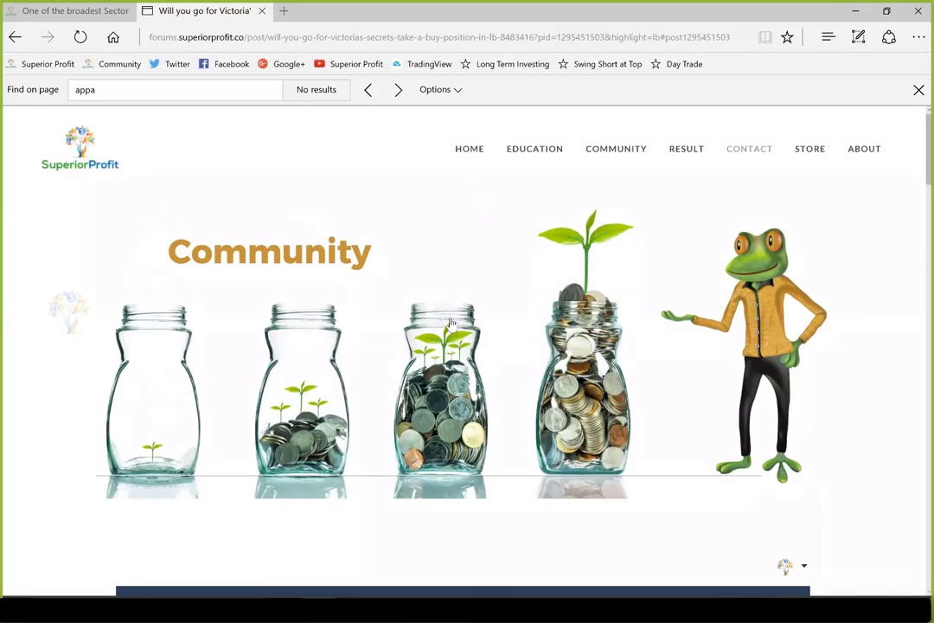
Compare the L Brands forum post's industry table with the current Sector & Industry table, marking Apparel Retailers' three newest ranks with arrows.
scroll(450, 323, down, 6)
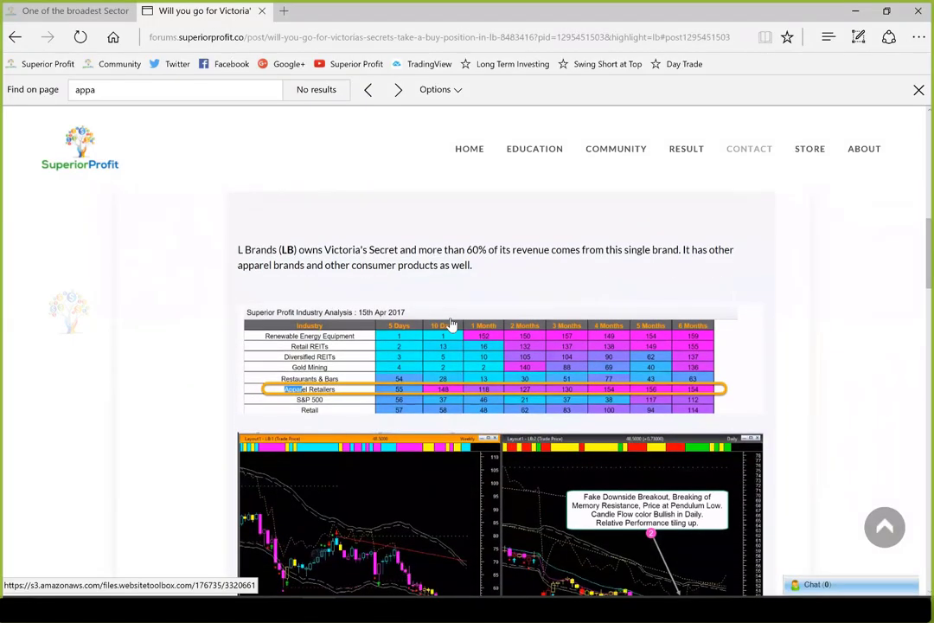
scroll(449, 323, down, 1)
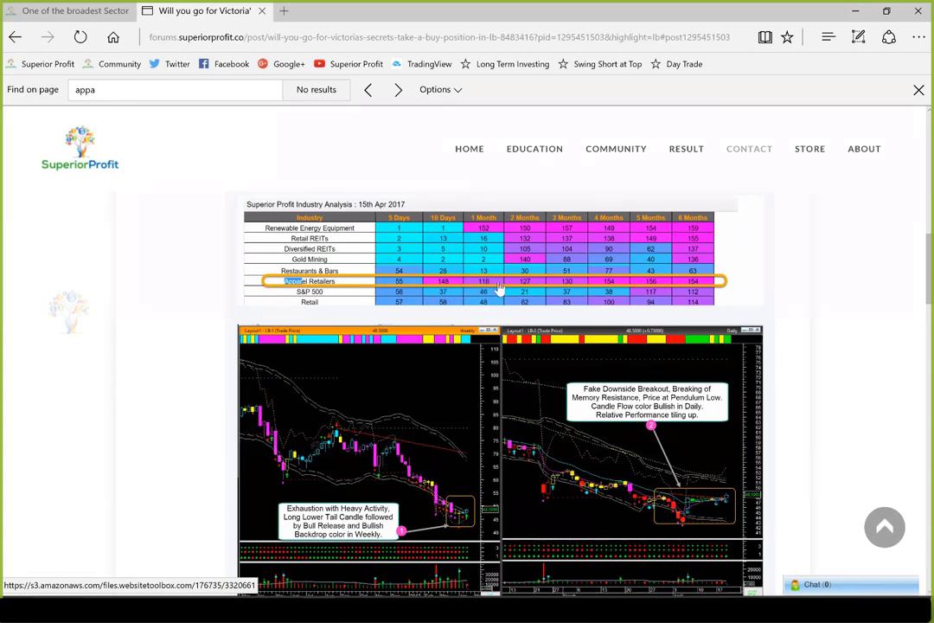
click(74, 12)
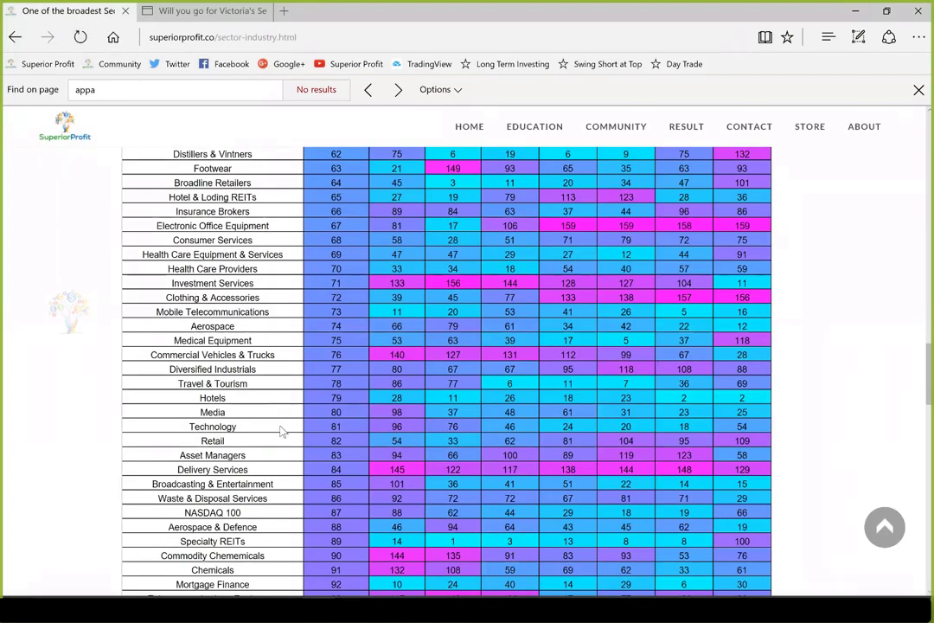
key(Return)
scroll(384, 354, down, 2)
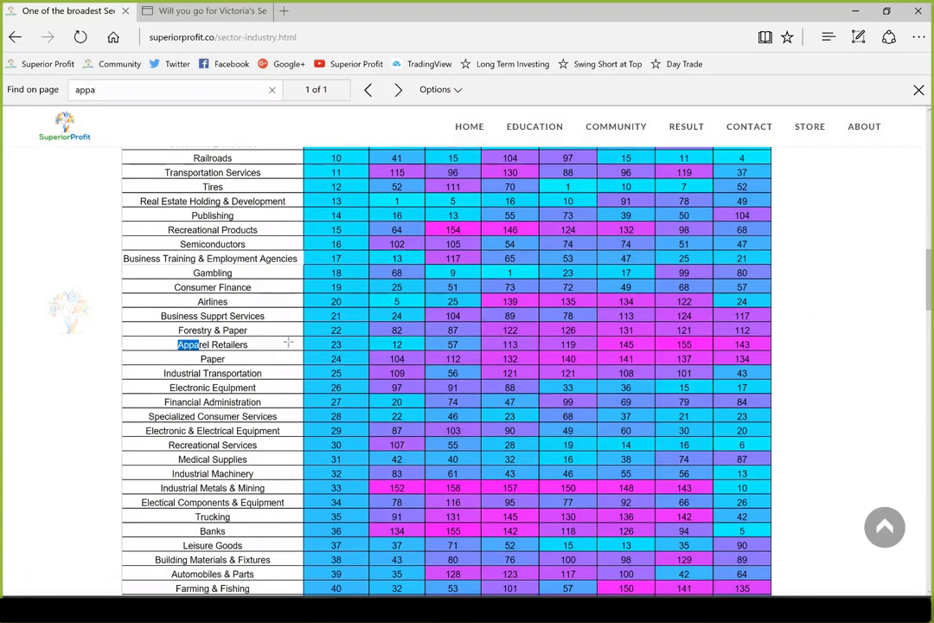
drag(288, 343, 444, 344)
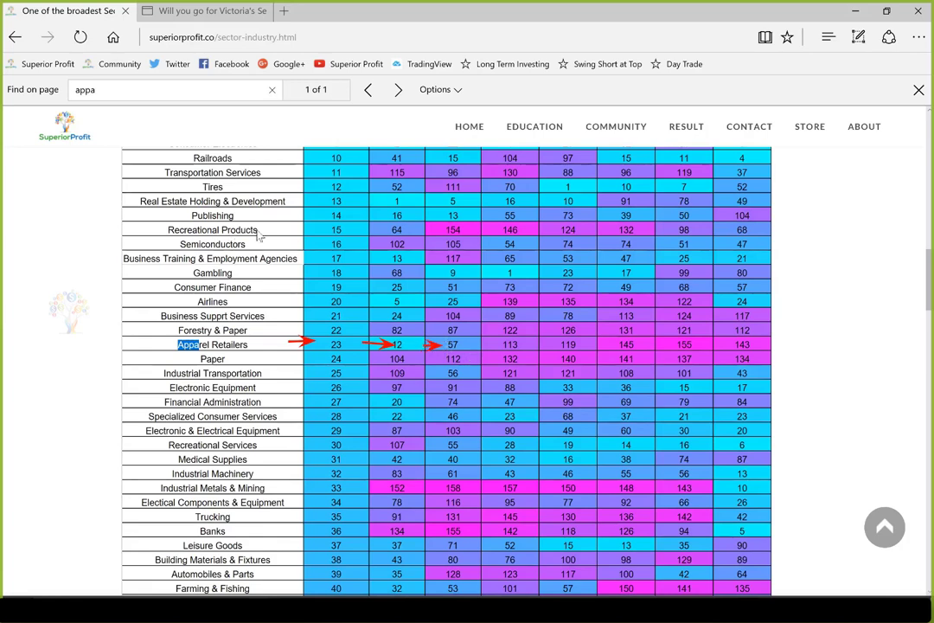
Enlarge the forum post's LB chart image and draw arrows on the daily chart along the April drop, rebound, resistance level and latest candle.
click(178, 15)
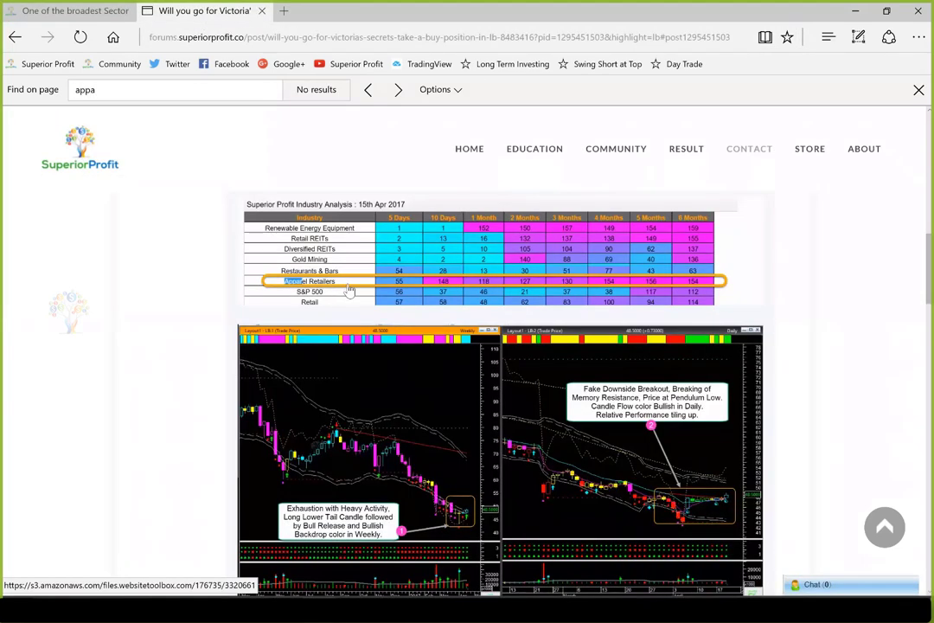
click(459, 398)
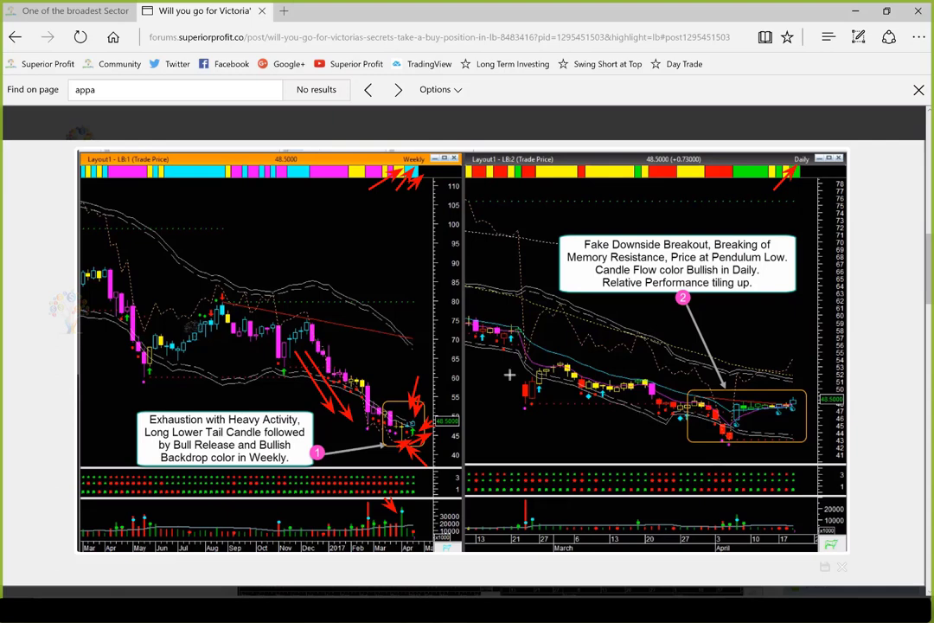
mouse_move(636, 414)
mouse_down()
mouse_move(711, 447)
mouse_move(770, 415)
mouse_up()
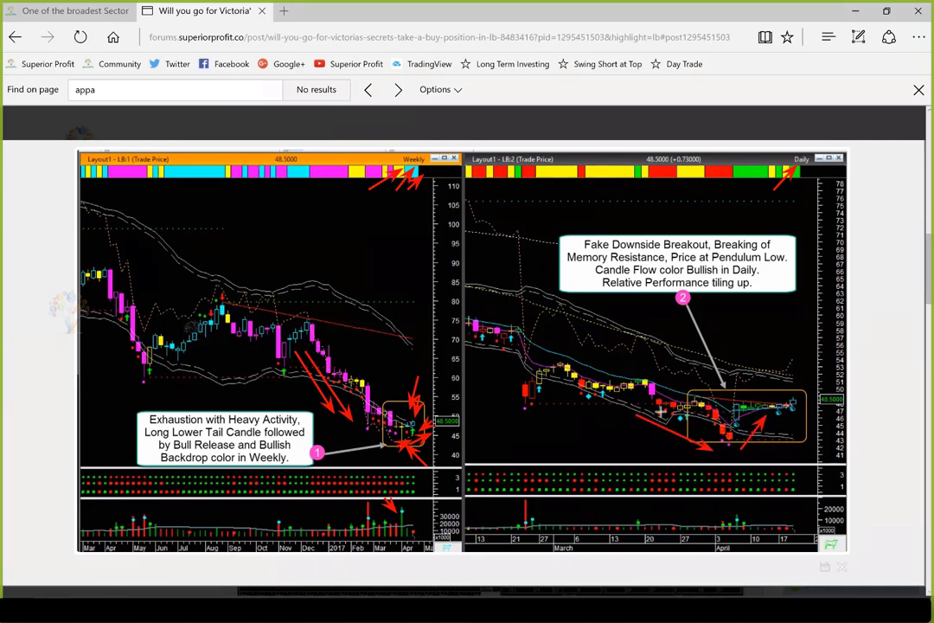
drag(654, 412, 730, 407)
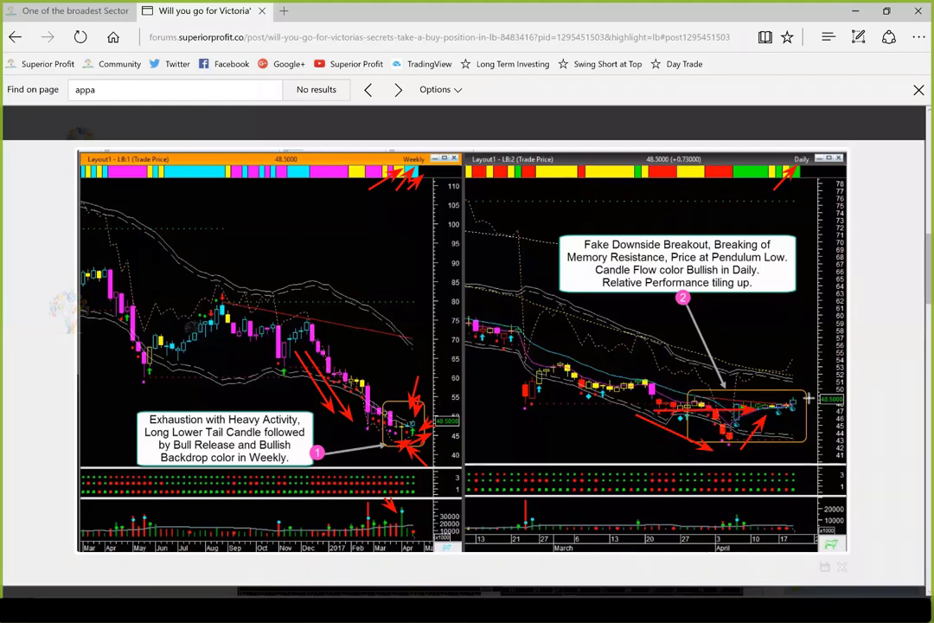
drag(815, 381, 807, 397)
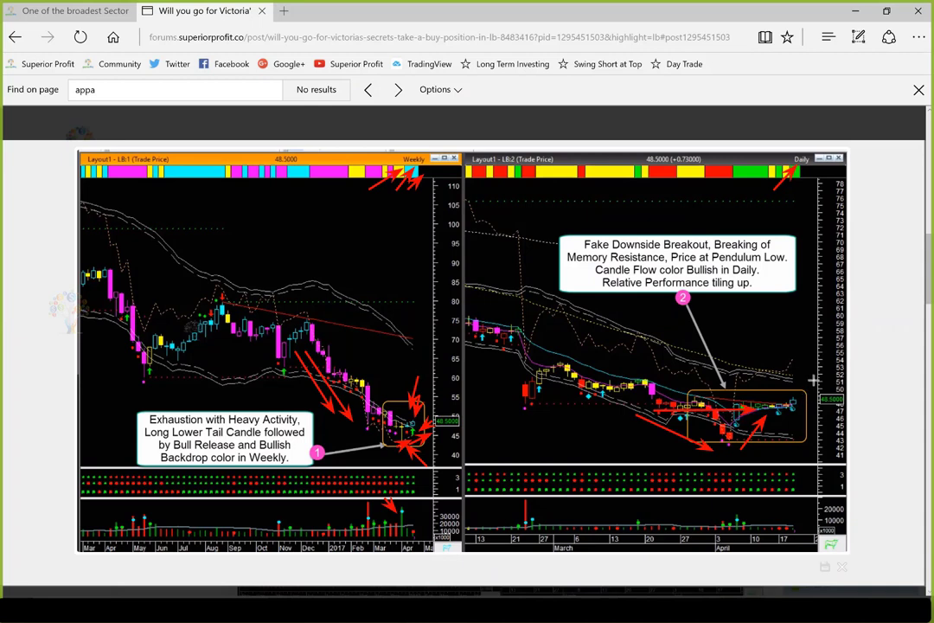
drag(725, 397, 751, 397)
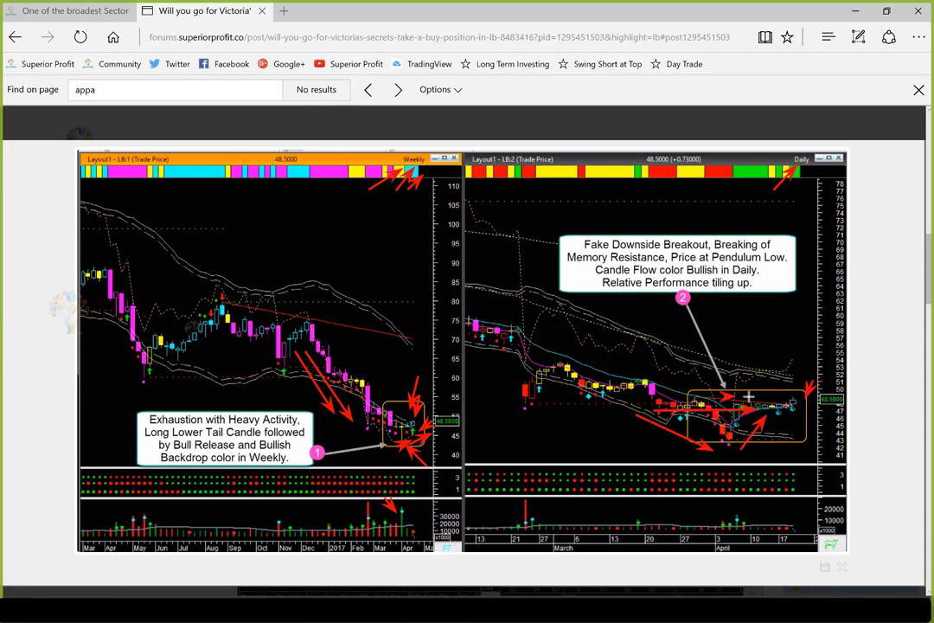